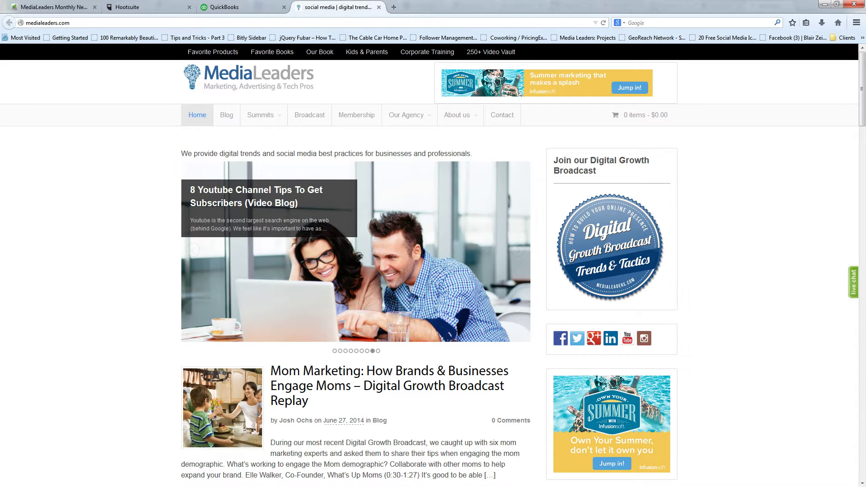
- Look over the blog posts and newsletter sign-up form on the MediaLeaders home page
{"action": "scroll", "coordinate": [433, 266], "scroll_direction": "down", "scroll_amount": 8}
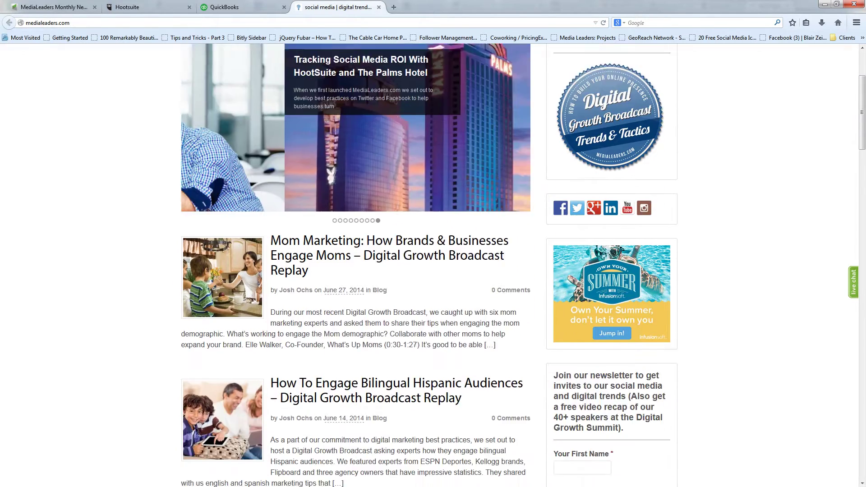
{"action": "left_click_drag", "start_coordinate": [554, 146], "coordinate": [609, 224]}
{"action": "left_click", "coordinate": [609, 224]}
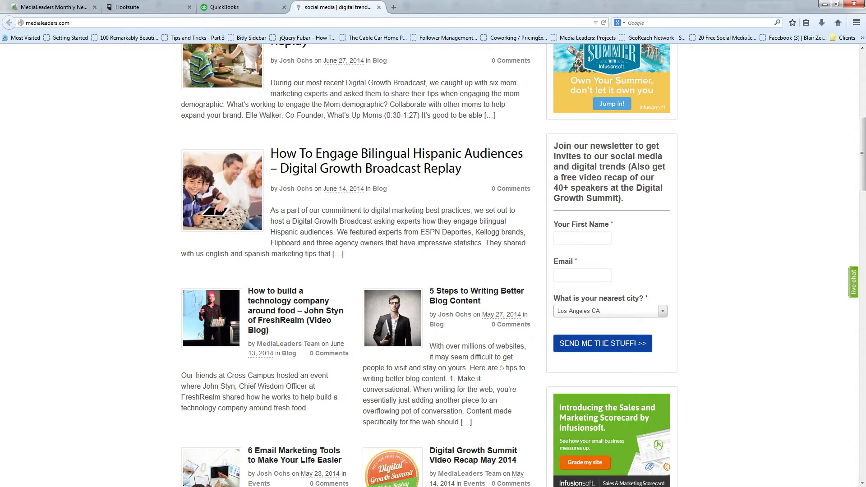
{"action": "scroll", "coordinate": [434, 266], "scroll_direction": "up", "scroll_amount": 8}
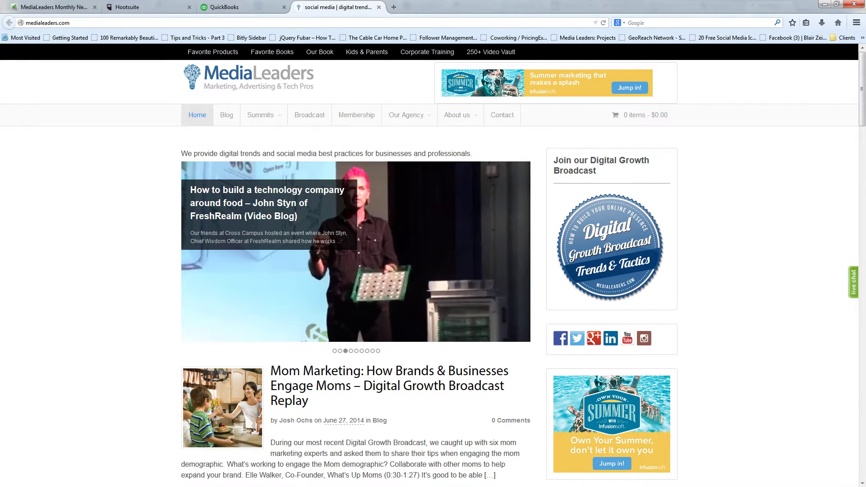
- Switch to Infusionsoft, leave the July 1st newsletter sequence and its campaign, and open the Dashboard
{"action": "left_click", "coordinate": [54, 7]}
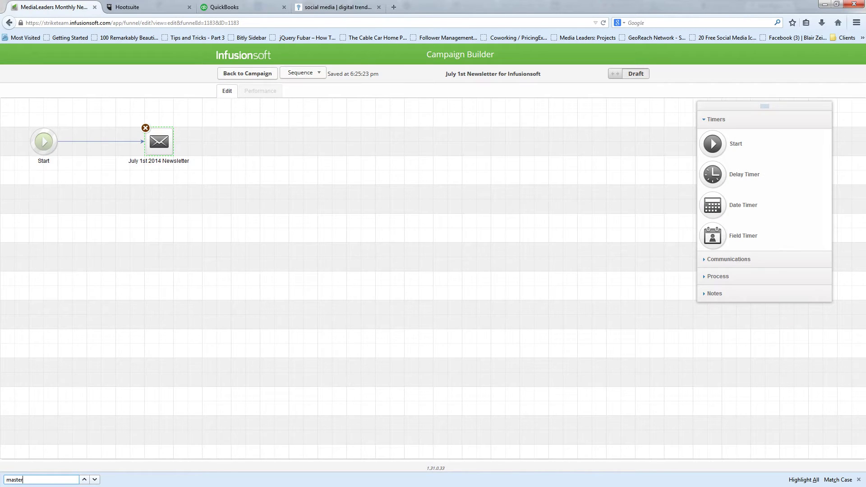
{"action": "left_click", "coordinate": [247, 73]}
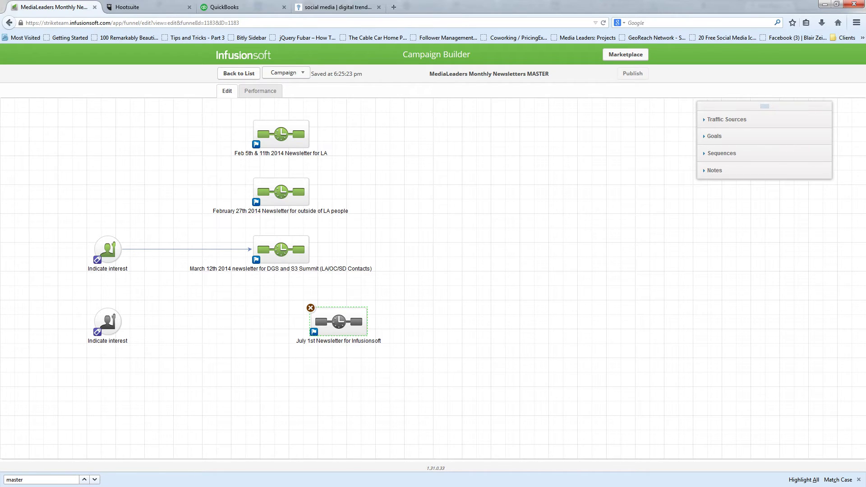
{"action": "left_click", "coordinate": [239, 73]}
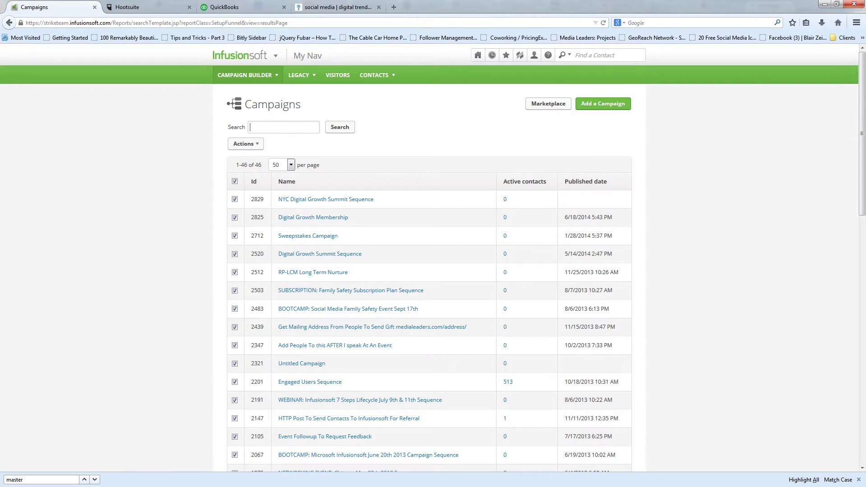
{"action": "mouse_move", "coordinate": [477, 55]}
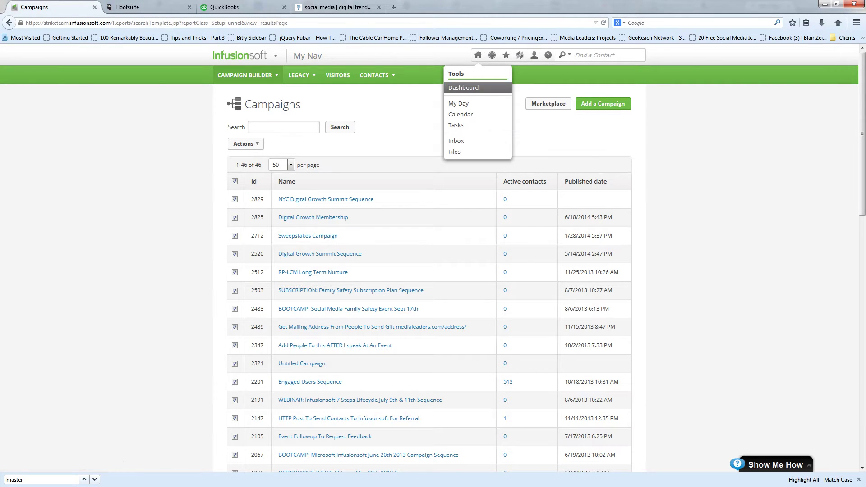
{"action": "left_click", "coordinate": [463, 88]}
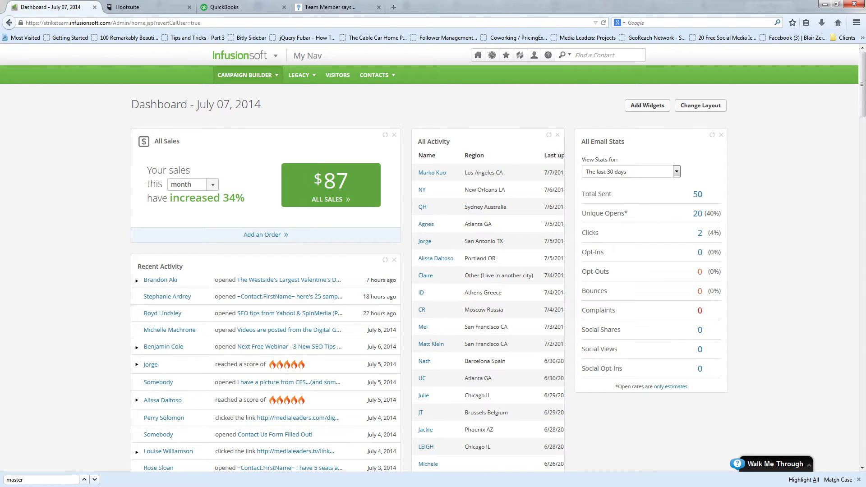
- Review the dashboard widgets for sales, recent activity, email stats, Digital Growth Summit figures and sales by month
{"action": "scroll", "coordinate": [433, 252], "scroll_direction": "down", "scroll_amount": 2}
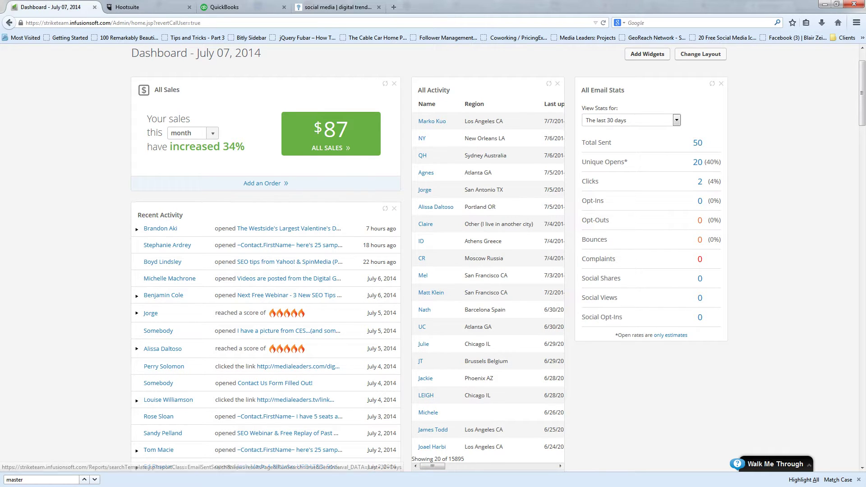
{"action": "scroll", "coordinate": [433, 253], "scroll_direction": "down", "scroll_amount": 12}
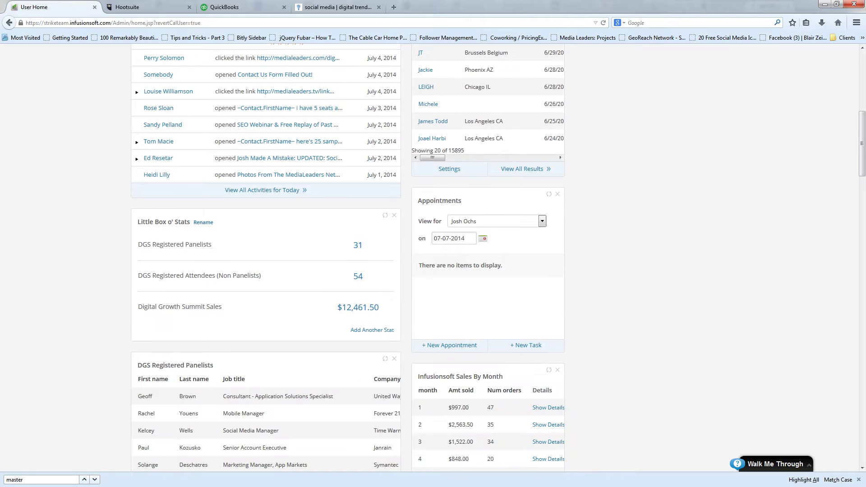
{"action": "scroll", "coordinate": [358, 255], "scroll_direction": "down", "scroll_amount": 2}
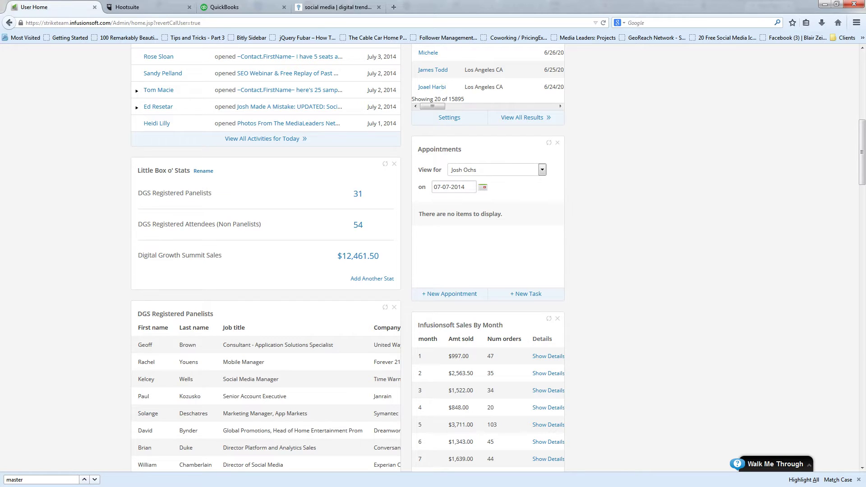
{"action": "scroll", "coordinate": [433, 257], "scroll_direction": "down", "scroll_amount": 3}
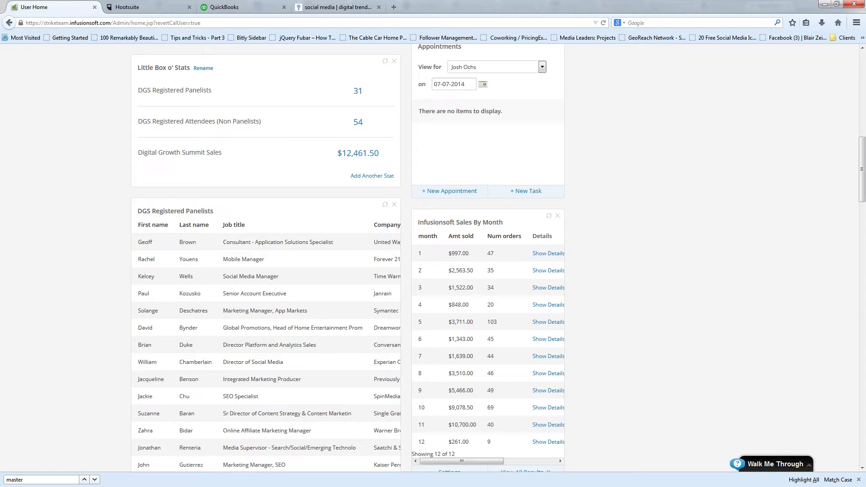
- Switch to the MediaLeaders website and look at the software recommendations on its Favorite Products page
{"action": "left_click", "coordinate": [337, 7]}
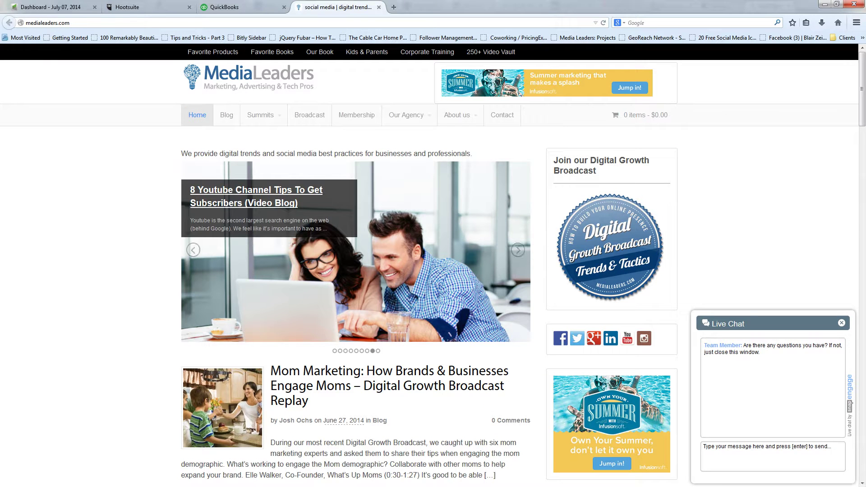
{"action": "left_click", "coordinate": [212, 52]}
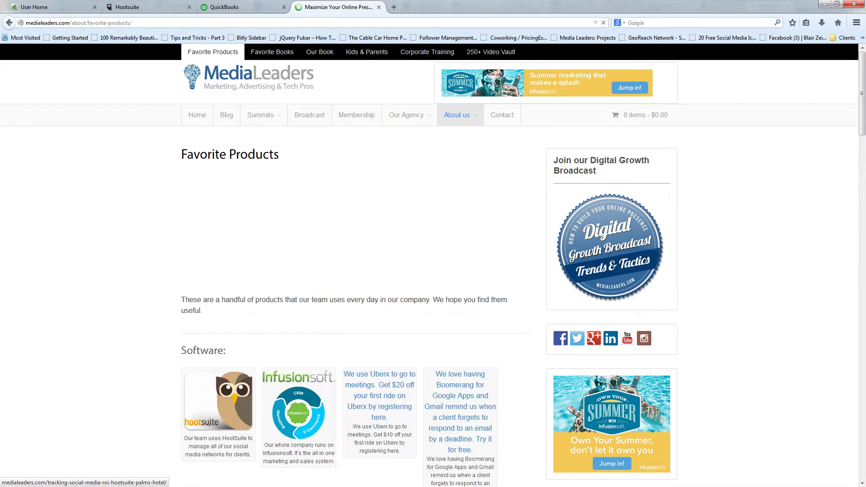
{"action": "scroll", "coordinate": [434, 271], "scroll_direction": "down", "scroll_amount": 2}
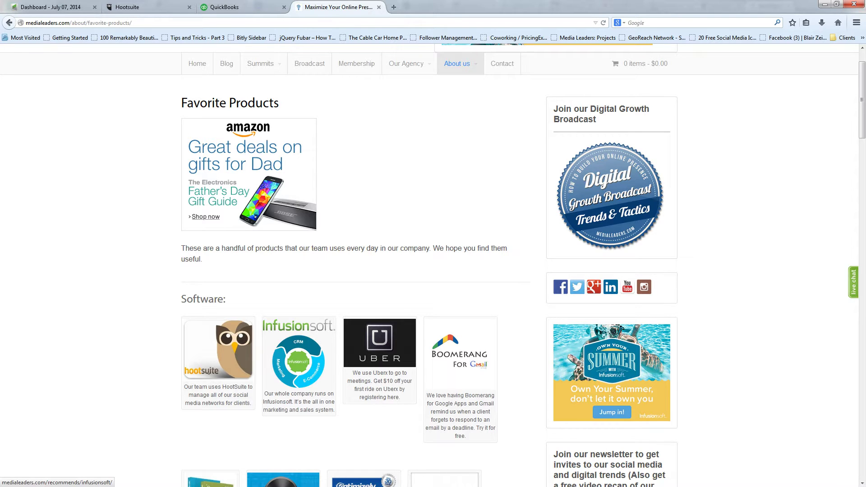
- Switch back to the Infusionsoft dashboard and review the DGS registered panelists and attendees lists
{"action": "left_click", "coordinate": [49, 7]}
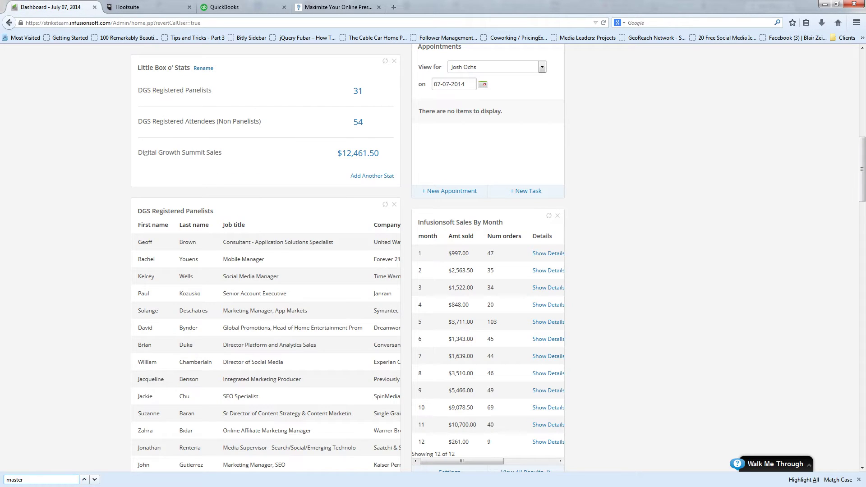
{"action": "scroll", "coordinate": [433, 257], "scroll_direction": "down", "scroll_amount": 12}
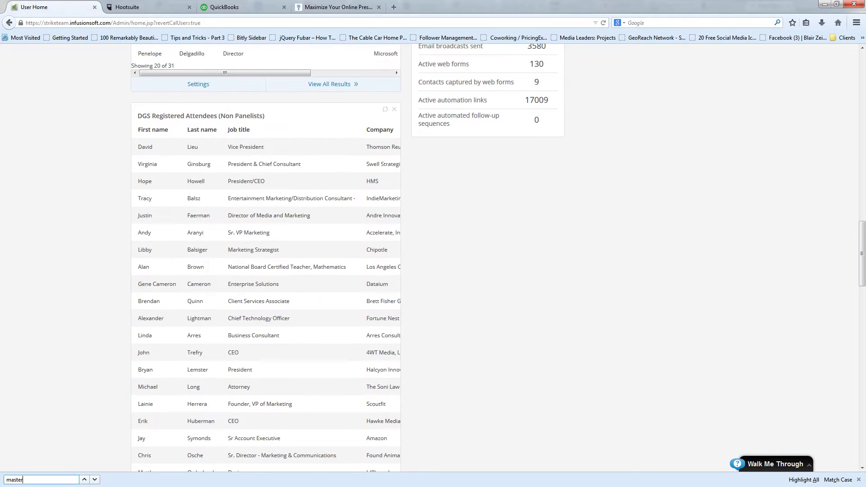
{"action": "scroll", "coordinate": [433, 257], "scroll_direction": "up", "scroll_amount": 15}
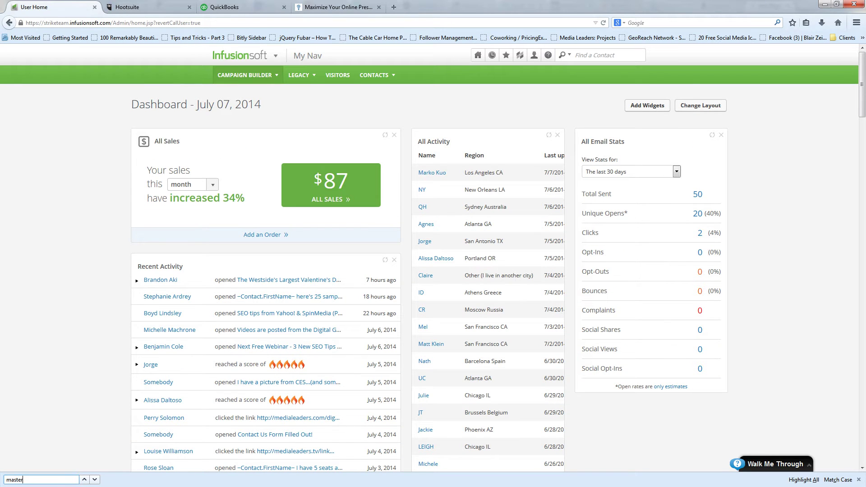
- Open the NYC Digital Growth Summit Sequence campaign from the Marketing Campaign Builder
{"action": "mouse_move", "coordinate": [477, 55]}
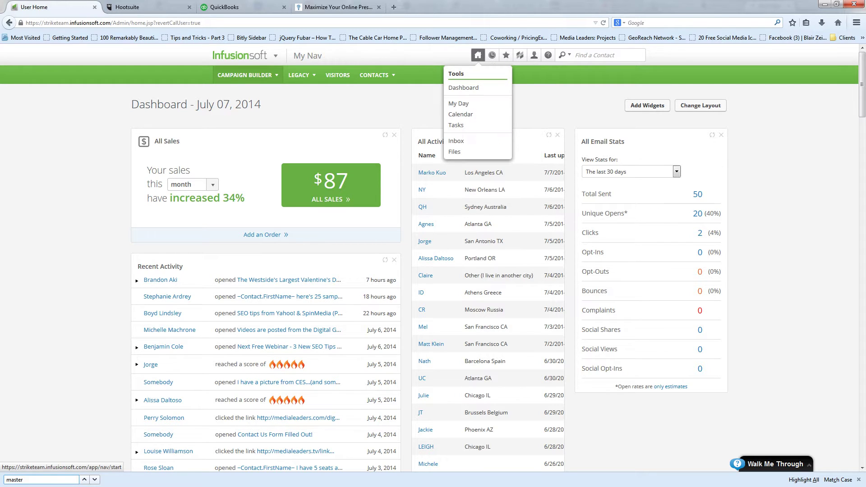
{"action": "mouse_move", "coordinate": [247, 55]}
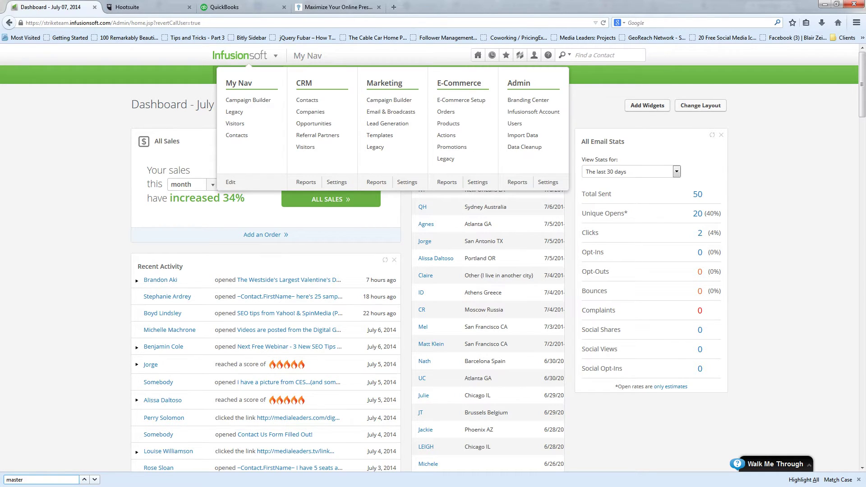
{"action": "left_click", "coordinate": [389, 99]}
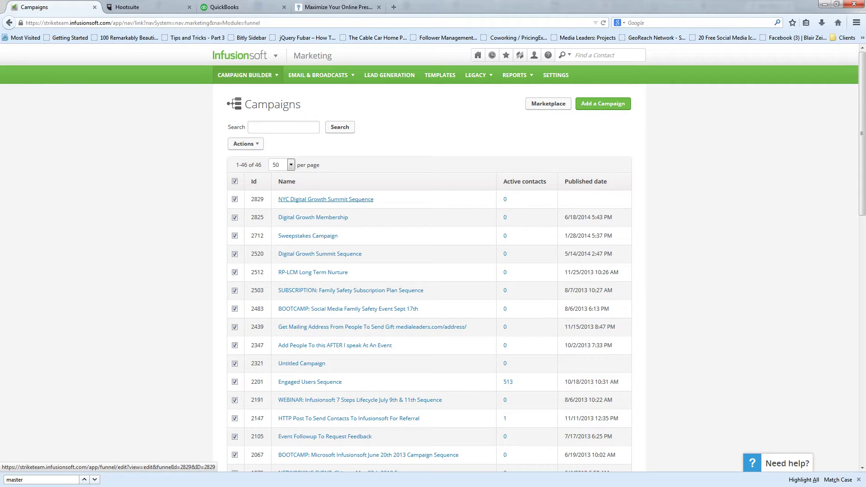
{"action": "left_click", "coordinate": [325, 199]}
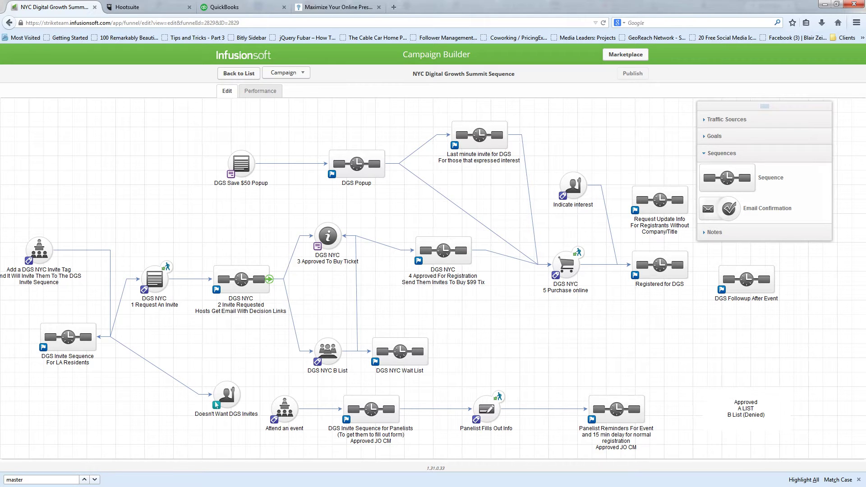
- Examine the contents of the DGS NYC 2 Invite Requested and DGS NYC 4 Approved For Registration sequences
{"action": "double_click", "coordinate": [241, 280]}
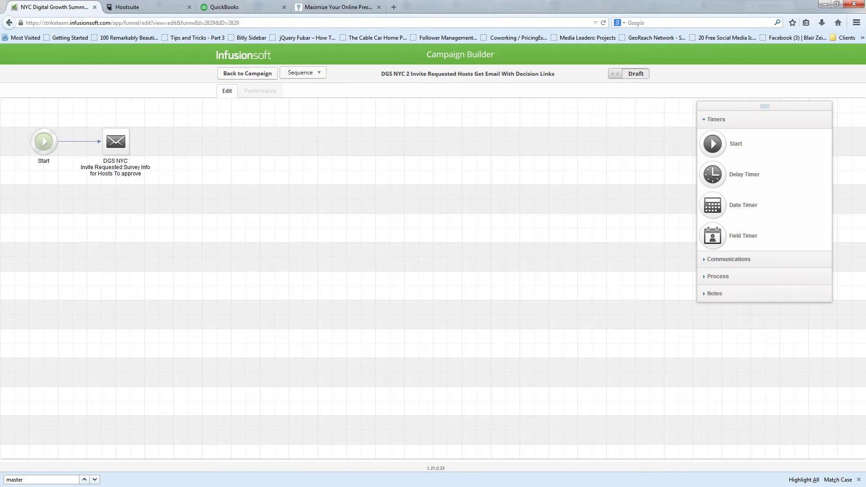
{"action": "left_click", "coordinate": [247, 73]}
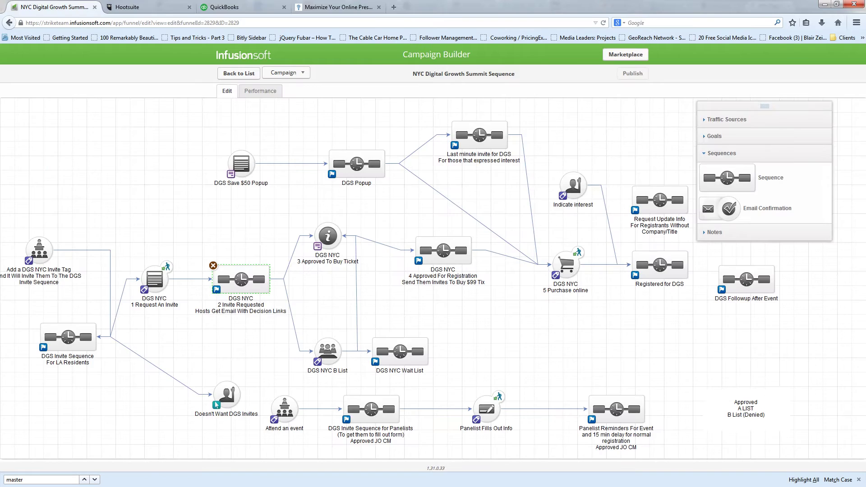
{"action": "double_click", "coordinate": [472, 250]}
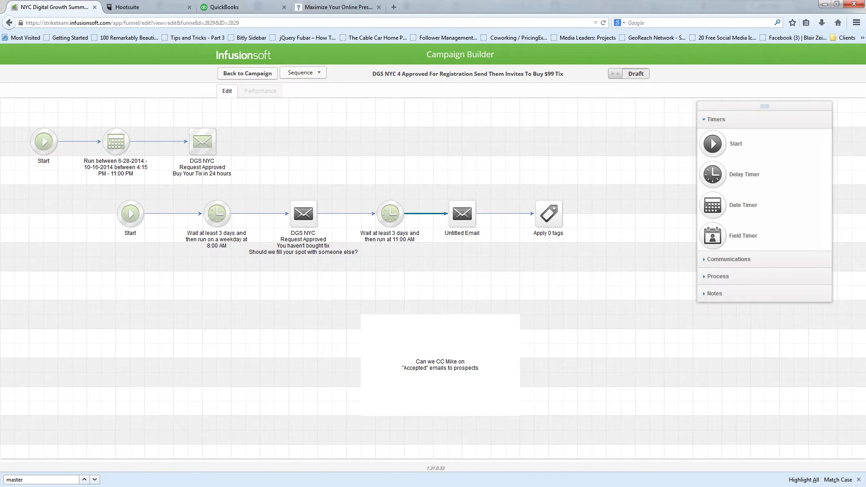
{"action": "left_click", "coordinate": [247, 73]}
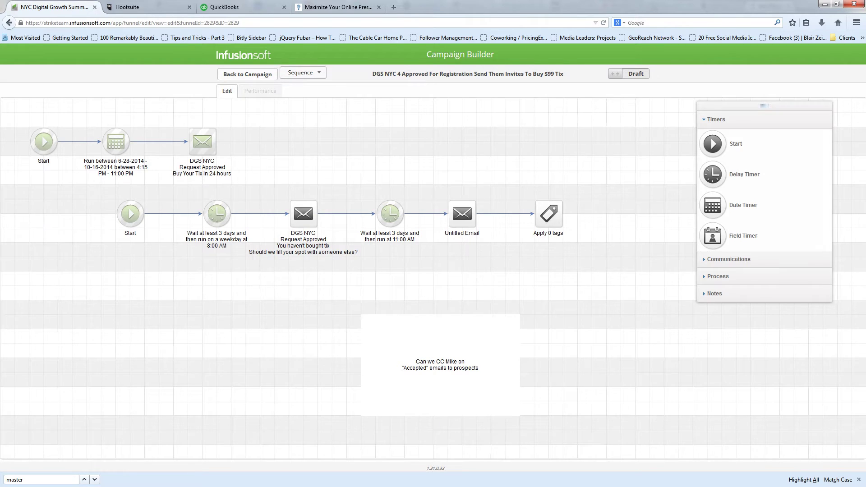
- Return to the campaign list, find "master" on the page and open the MediaLeaders Monthly Newsletters MASTER campaign
{"action": "left_click", "coordinate": [239, 73]}
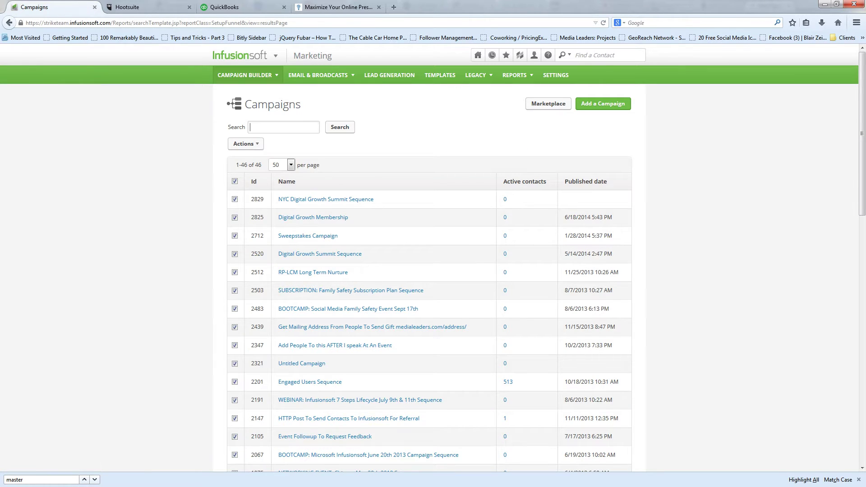
{"action": "key", "text": "ctrl+f"}
{"action": "type", "text": "master"}
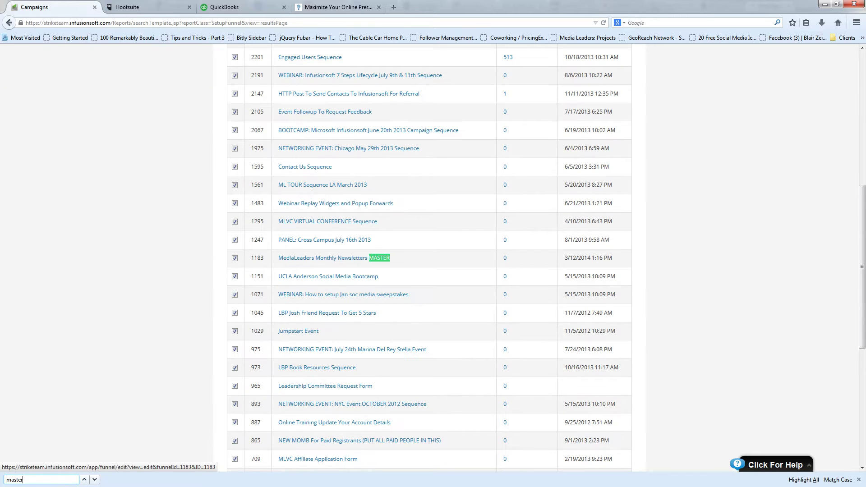
{"action": "key", "text": "Return"}
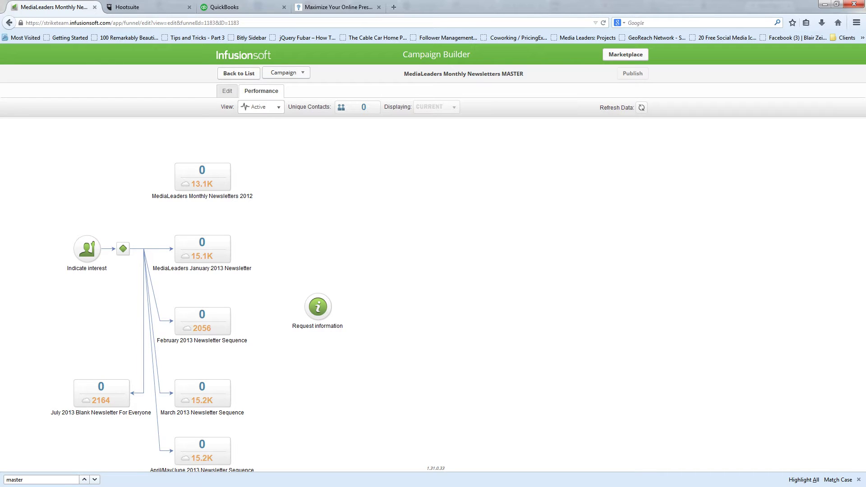
- Go back to the campaign list and reopen the MediaLeaders Monthly Newsletters MASTER campaign by finding "master" again
{"action": "left_click", "coordinate": [239, 73]}
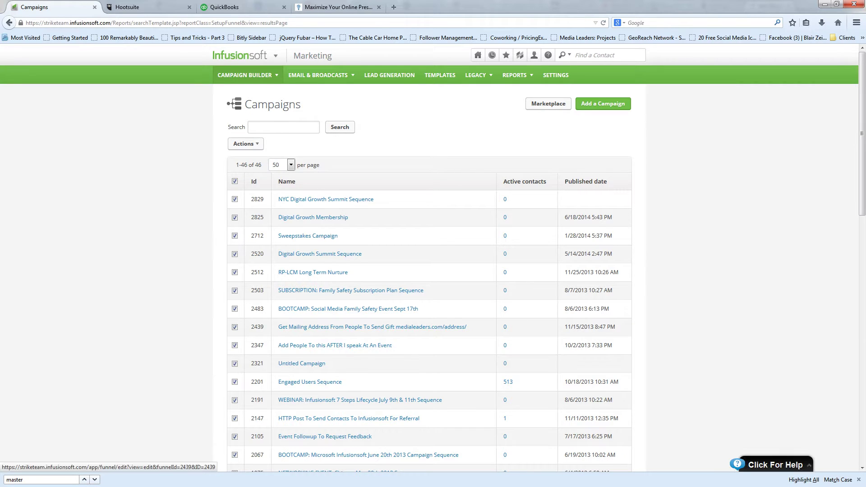
{"action": "key", "text": "ctrl+f"}
{"action": "type", "text": "master"}
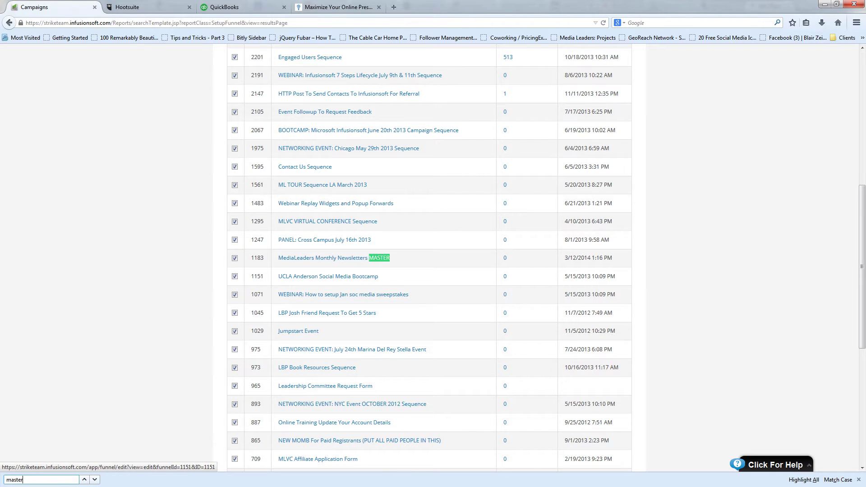
{"action": "key", "text": "Return"}
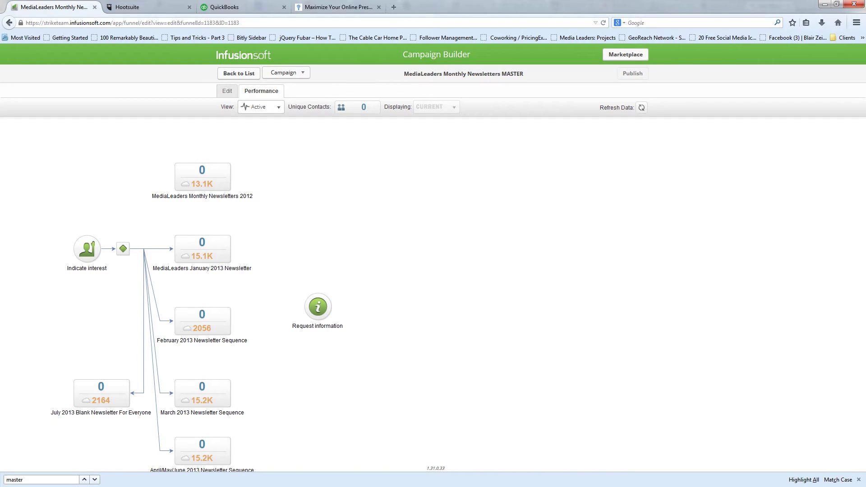
- In the campaign's edit view, move the July 1st Newsletter for Infusionsoft sequence directly beneath the March 12th 2014 newsletter sequence
{"action": "left_click", "coordinate": [227, 91]}
{"action": "left_click_drag", "start_coordinate": [280, 342], "coordinate": [411, 66]}
{"action": "left_click_drag", "start_coordinate": [334, 316], "coordinate": [323, 157]}
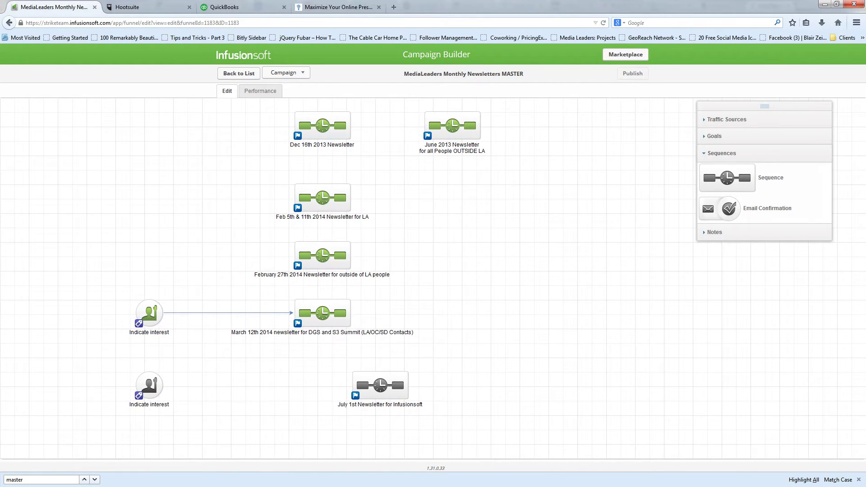
{"action": "left_click", "coordinate": [322, 255]}
{"action": "left_click", "coordinate": [322, 313]}
{"action": "left_click_drag", "start_coordinate": [380, 385], "coordinate": [380, 384]}
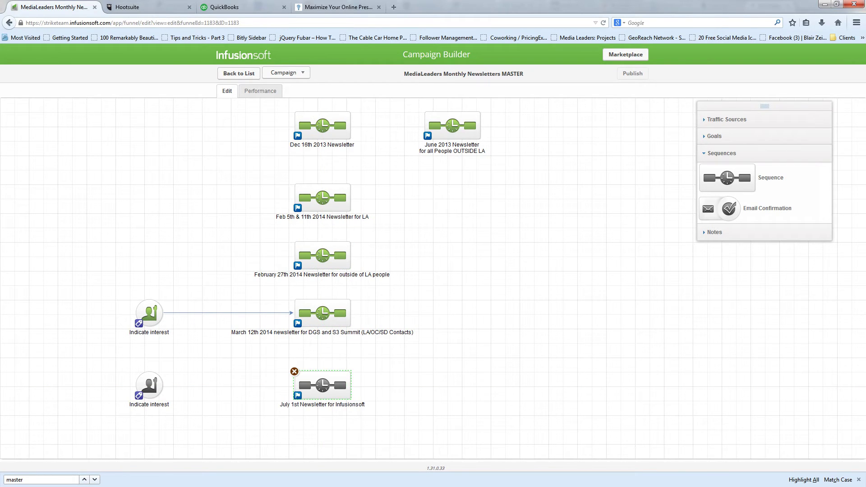
{"action": "left_click", "coordinate": [557, 202]}
{"action": "scroll", "coordinate": [433, 279], "scroll_direction": "up", "scroll_amount": 10}
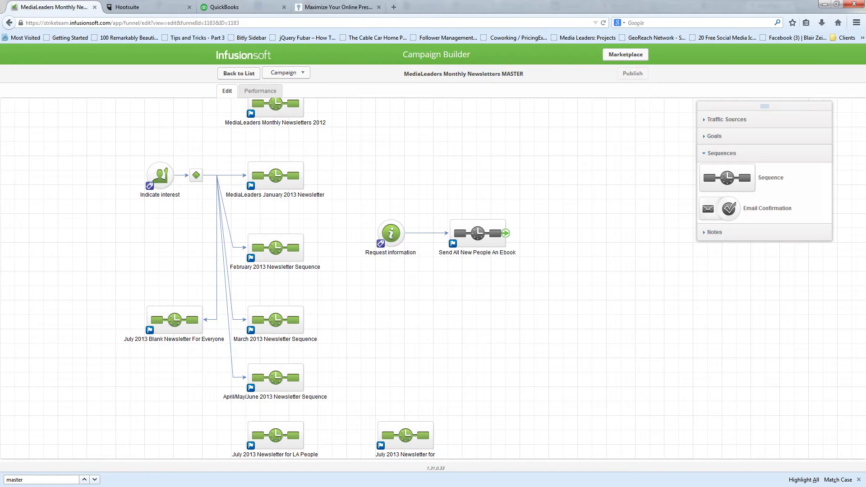
- Rename the July 1st Newsletter for Infusionsoft sequence as July 8th Newsletter for Digital Growth Broadcast
{"action": "scroll", "coordinate": [433, 279], "scroll_direction": "down", "scroll_amount": 8}
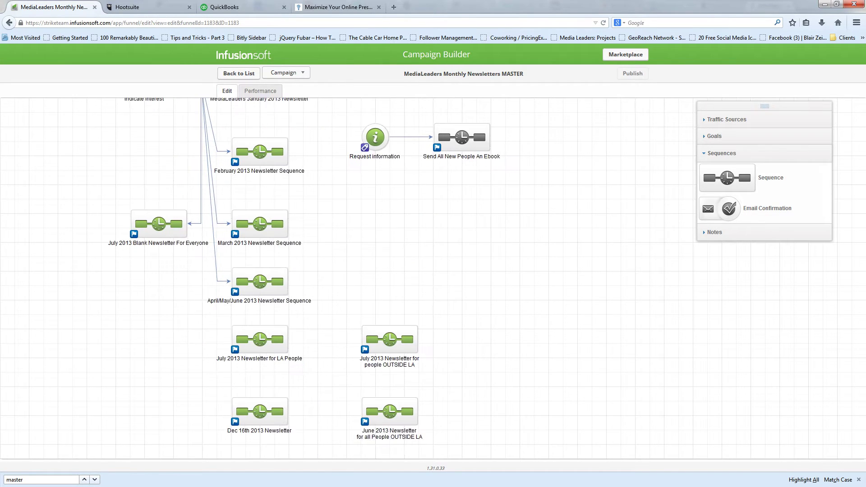
{"action": "scroll", "coordinate": [433, 279], "scroll_direction": "down", "scroll_amount": 4}
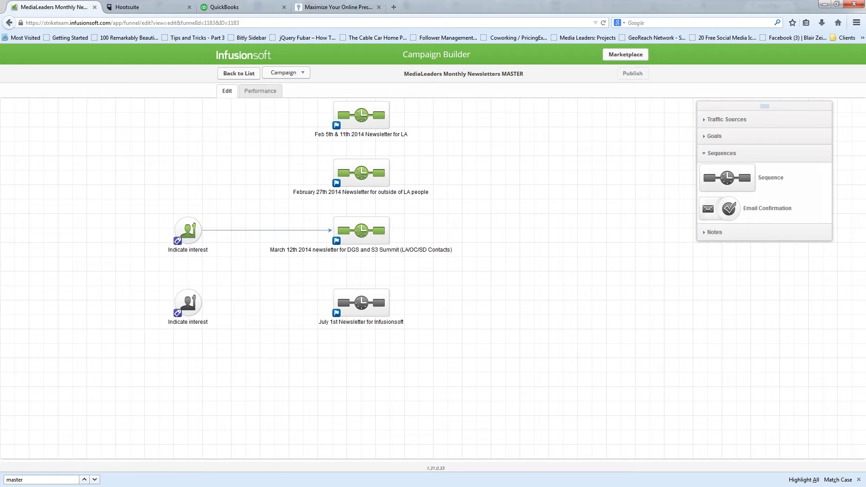
{"action": "double_click", "coordinate": [335, 321]}
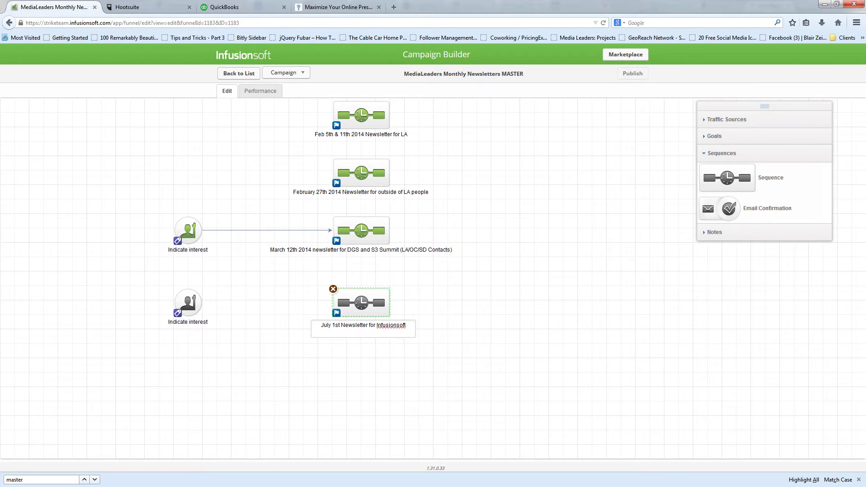
{"action": "key", "text": "BackSpace"}
{"action": "type", "text": "8"}
{"action": "key", "text": "Delete"}
{"action": "key", "text": "Delete"}
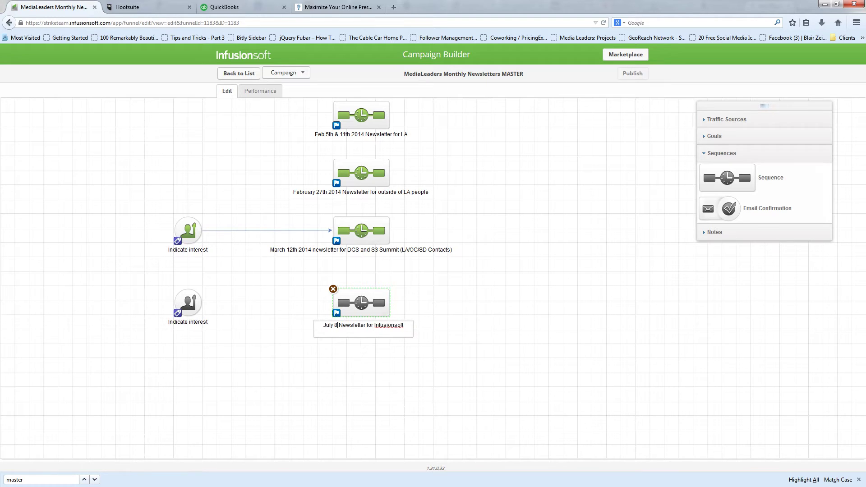
{"action": "type", "text": "th"}
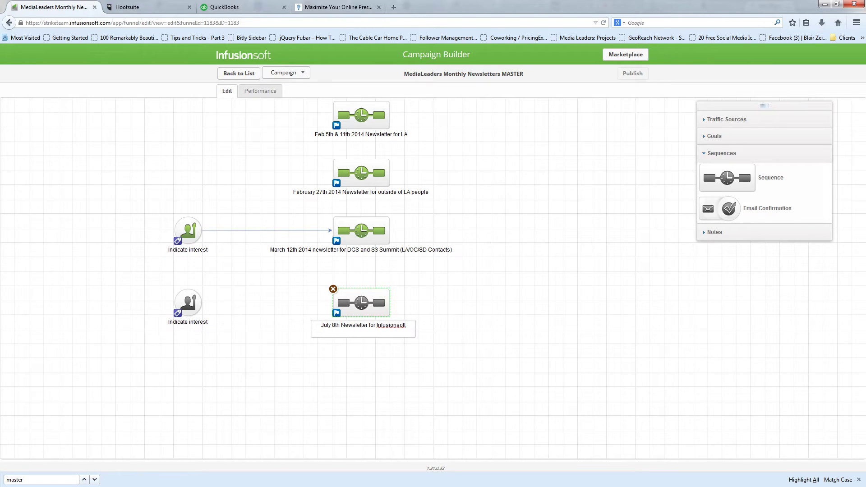
{"action": "double_click", "coordinate": [385, 325]}
{"action": "type", "text": "Digital Gr"}
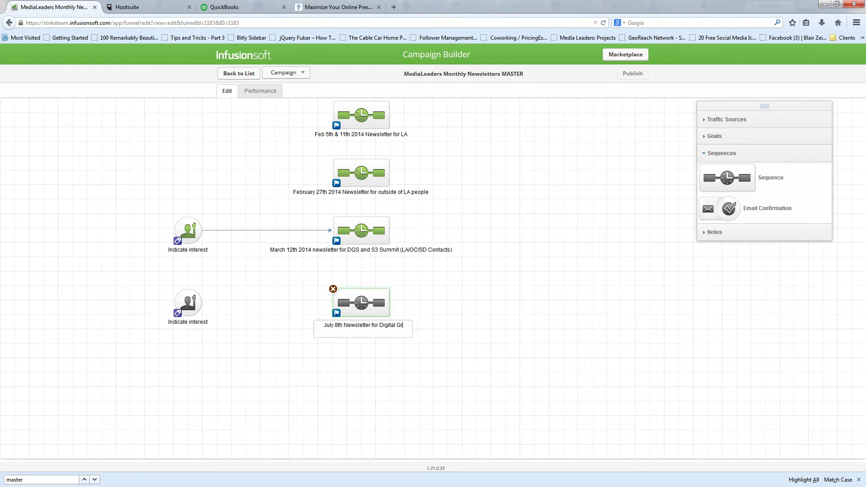
{"action": "type", "text": "owth Broadca"}
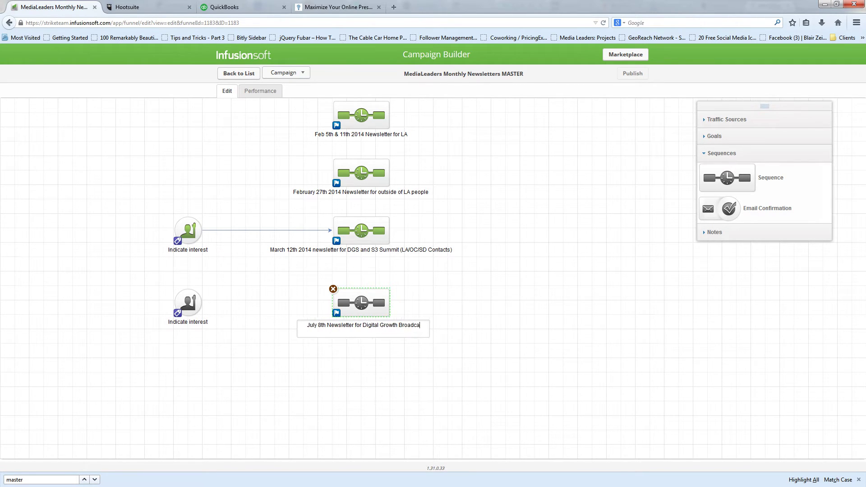
{"action": "type", "text": "st"}
{"action": "key", "text": "Return"}
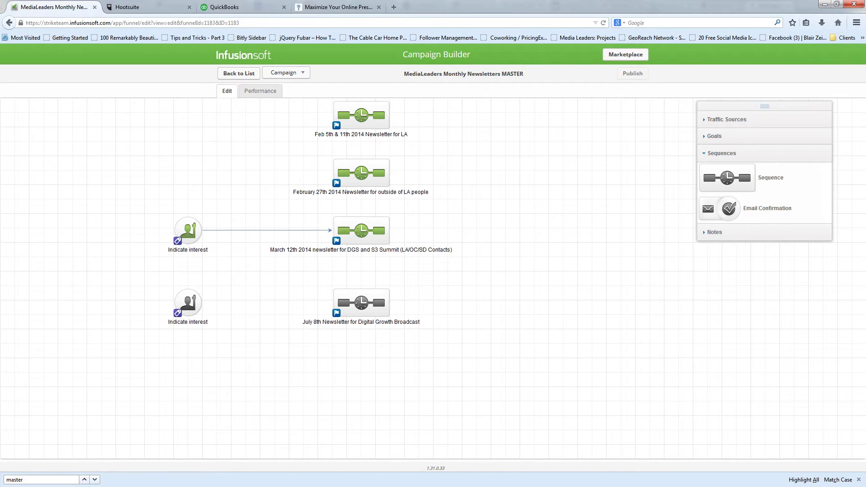
- Switch to the MediaLeaders website and examine the Digital Growth Broadcast page's event description and expert panelists
{"action": "left_click", "coordinate": [339, 7]}
{"action": "scroll", "coordinate": [609, 246], "scroll_direction": "up", "scroll_amount": 2}
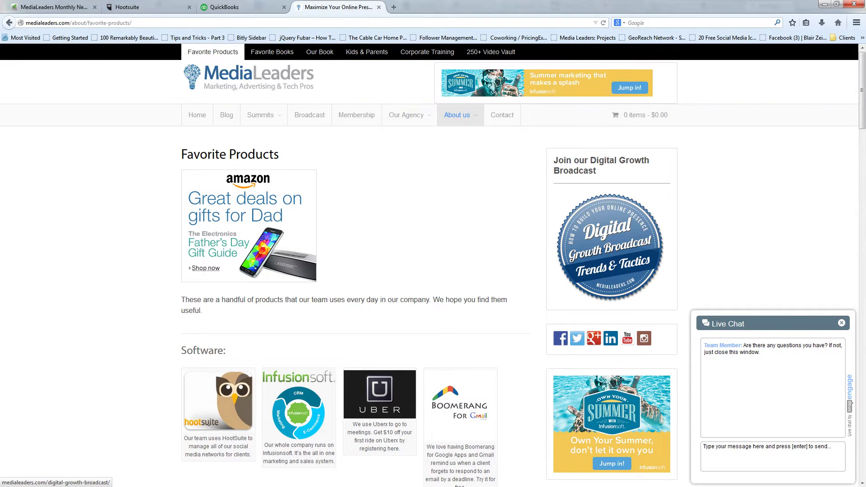
{"action": "left_click", "coordinate": [609, 246]}
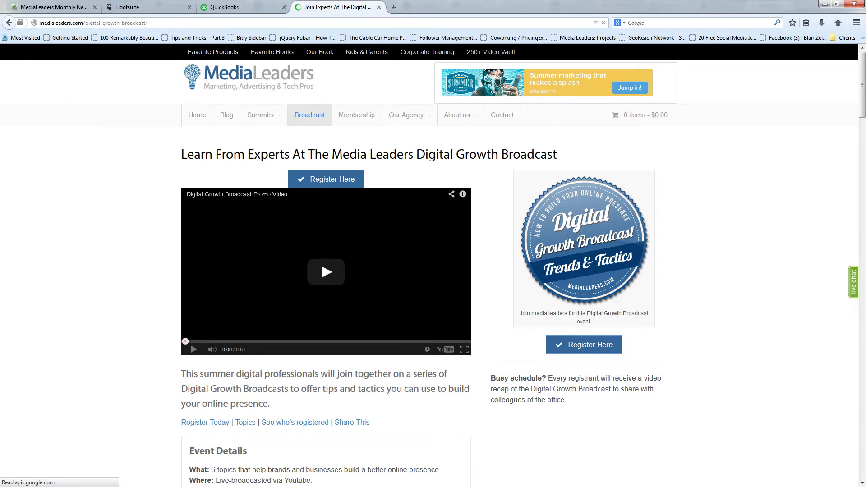
{"action": "scroll", "coordinate": [433, 262], "scroll_direction": "down", "scroll_amount": 2}
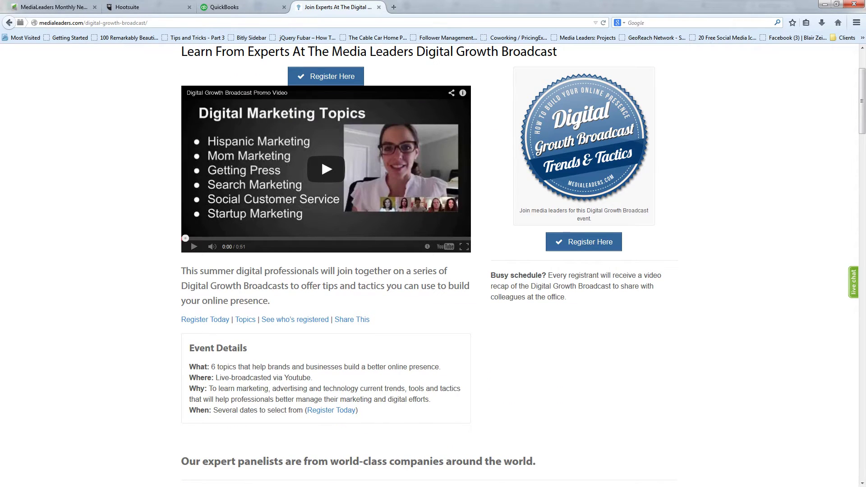
{"action": "left_click_drag", "start_coordinate": [209, 271], "coordinate": [272, 301]}
{"action": "left_click", "coordinate": [289, 302]}
{"action": "scroll", "coordinate": [433, 262], "scroll_direction": "down", "scroll_amount": 4}
{"action": "scroll", "coordinate": [433, 261], "scroll_direction": "down", "scroll_amount": 3}
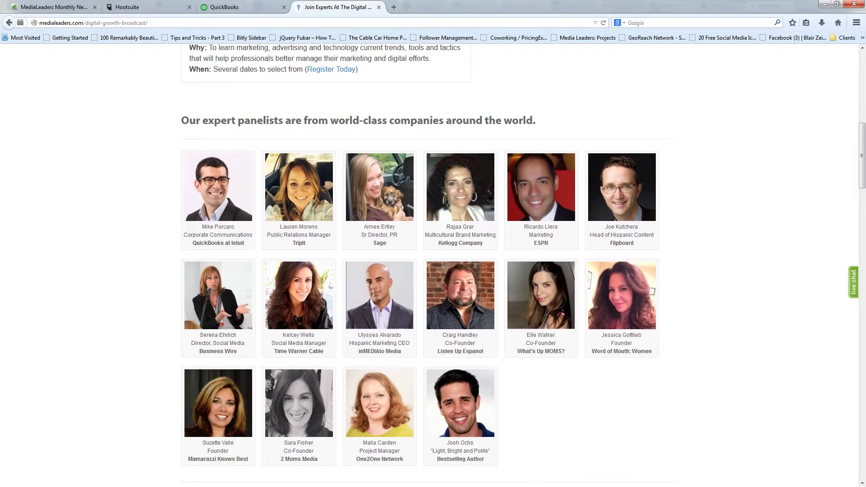
{"action": "left_click_drag", "start_coordinate": [208, 198], "coordinate": [211, 141]}
{"action": "left_click", "coordinate": [211, 140]}
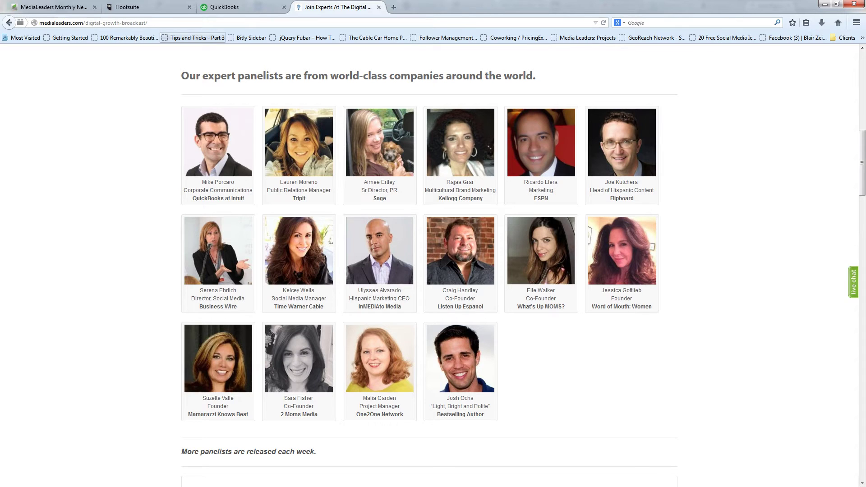
- Return to the campaign and connect the unlinked Indicate interest goal to the July 8th Newsletter for Digital Growth Broadcast sequence
{"action": "key", "text": "ctrl+Tab"}
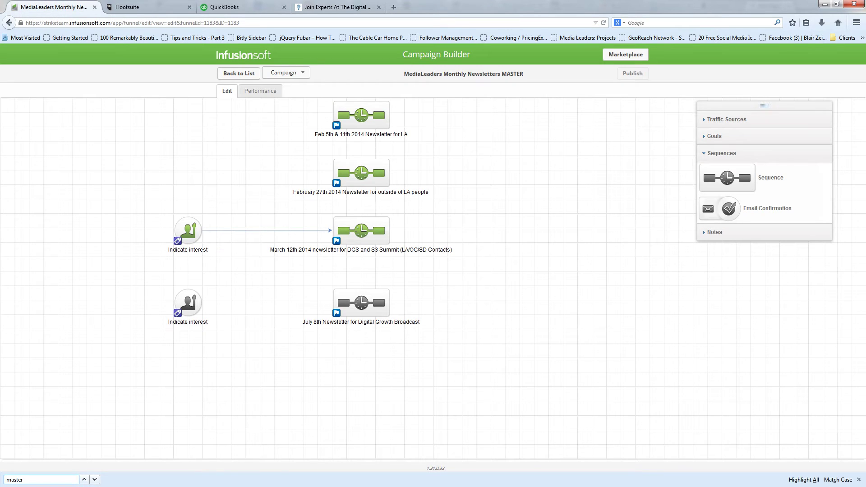
{"action": "mouse_move", "coordinate": [194, 303]}
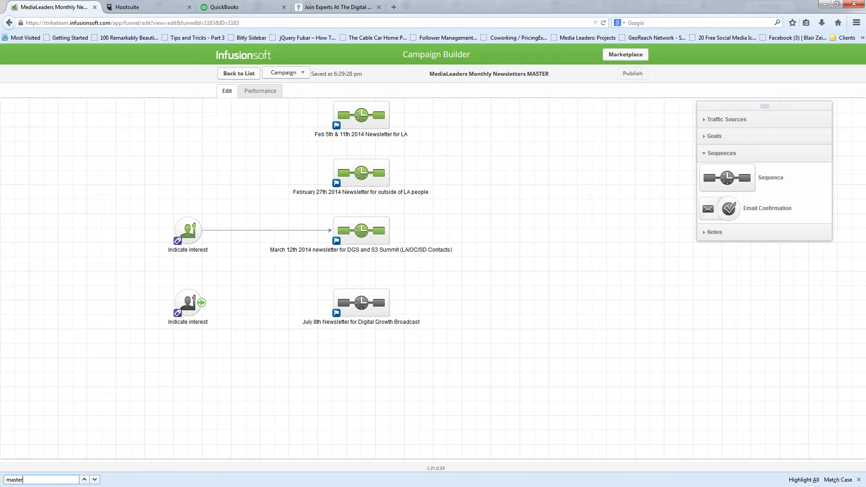
{"action": "left_click_drag", "start_coordinate": [202, 302], "coordinate": [361, 302]}
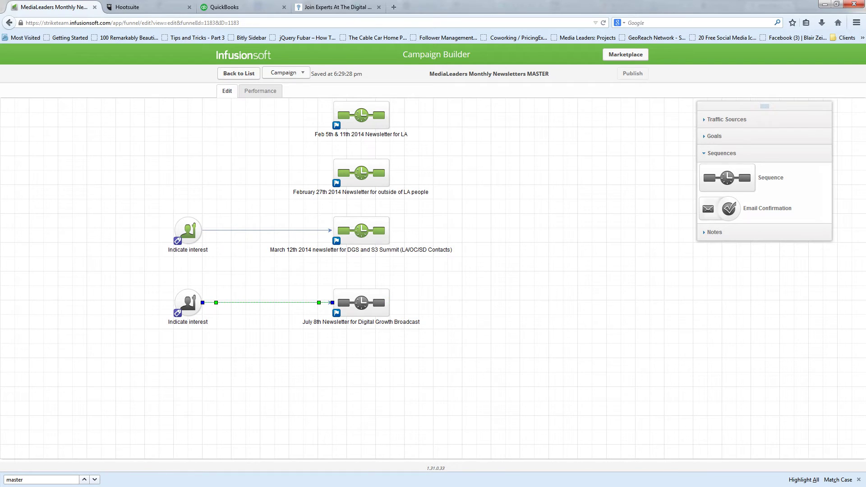
- Try to set a 2014.07.08 newsletter tag for the DG Broadcast invite on the Indicate interest goal feeding the July 8th sequence
{"action": "double_click", "coordinate": [188, 301]}
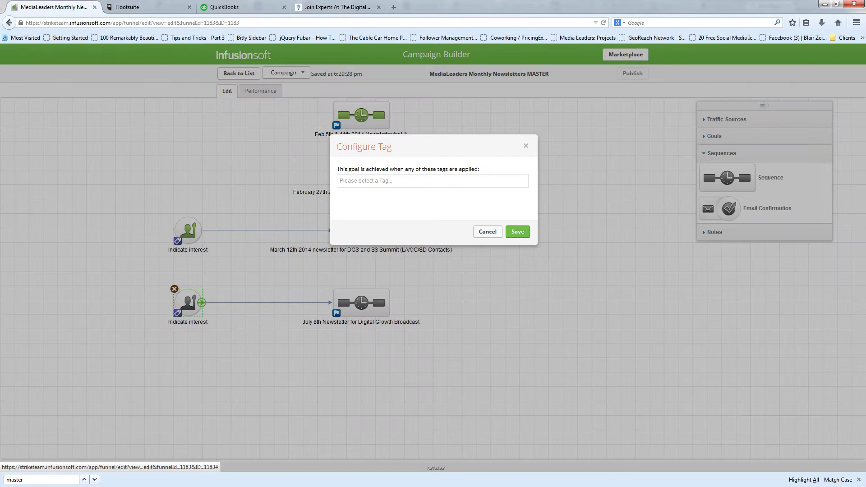
{"action": "left_click", "coordinate": [342, 180]}
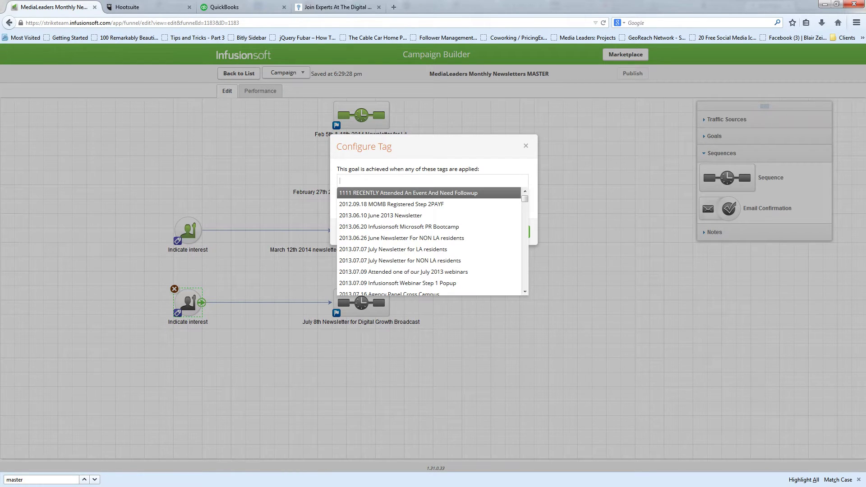
{"action": "type", "text": "news"}
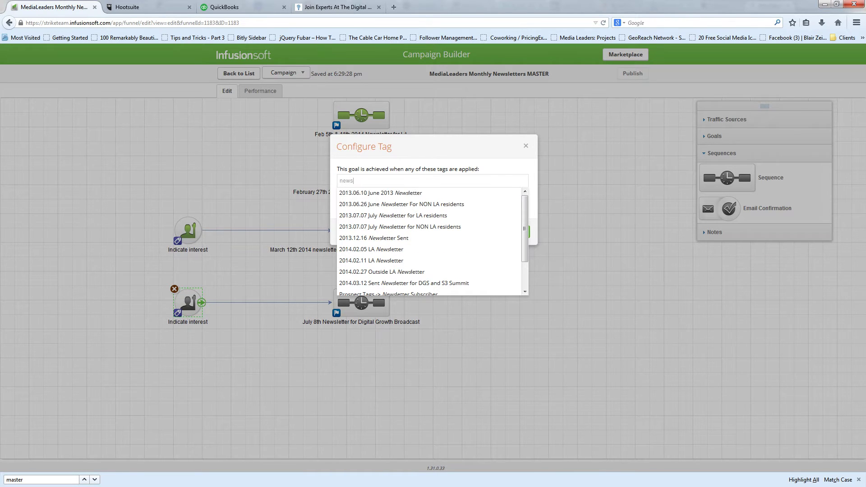
{"action": "key", "text": "ctrl+a"}
{"action": "type", "text": "2014"}
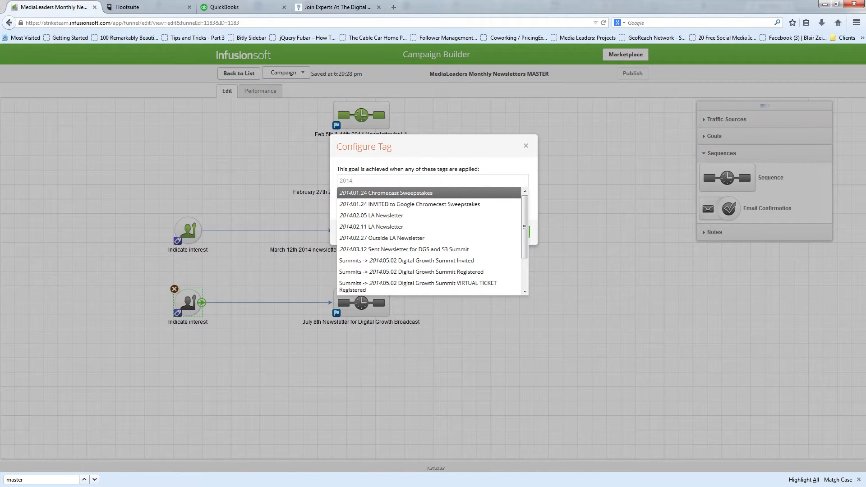
{"action": "type", "text": ".07.08 Ne"}
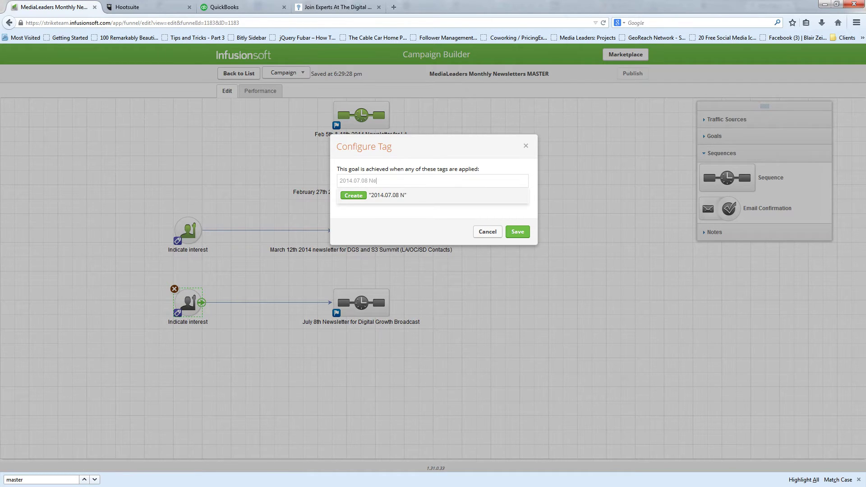
{"action": "type", "text": "wsletter for DG Broacast Inv"}
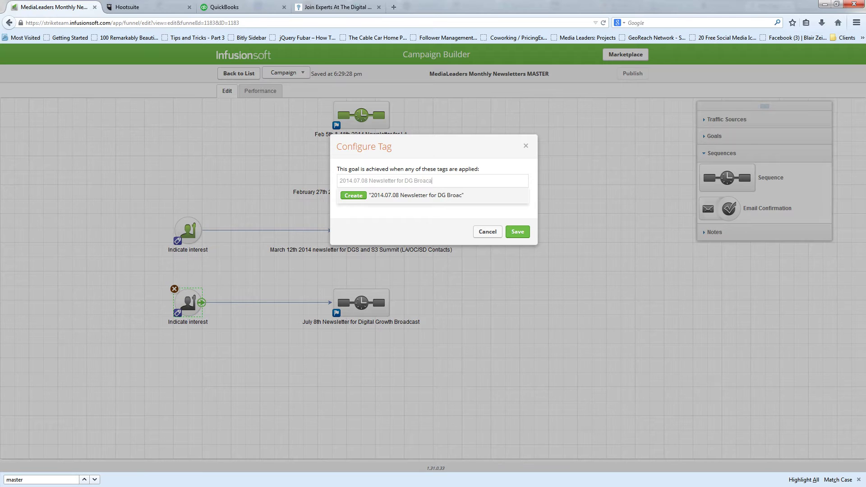
{"action": "type", "text": "ite"}
{"action": "left_click", "coordinate": [518, 231]}
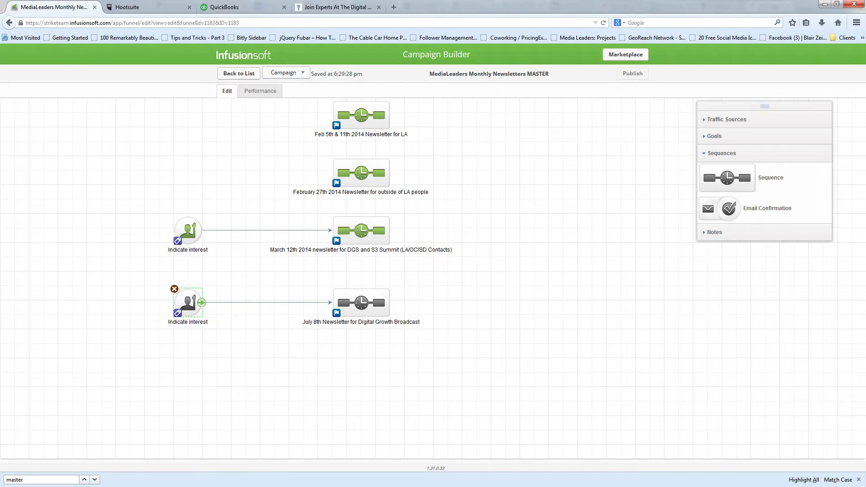
- Create the tag "2014.07.08 Newsletter for DG Broadcast invite" for the July 8th sequence's Indicate interest goal and save the goal
{"action": "type", "text": "2014"}
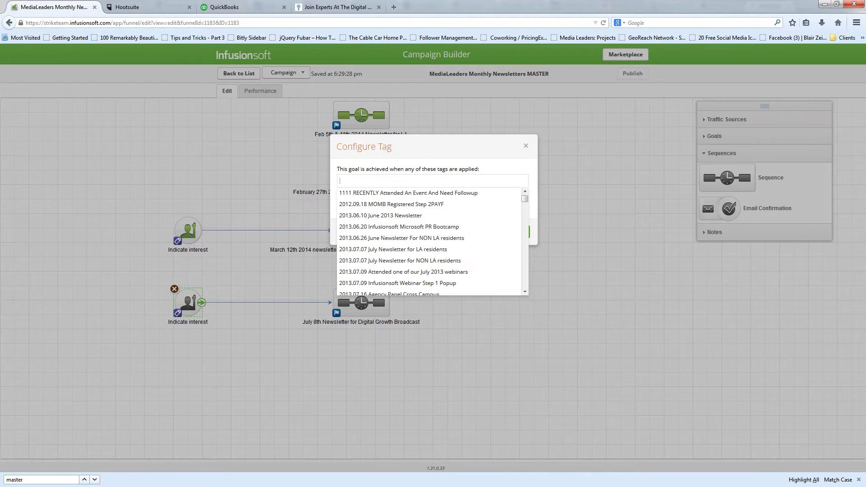
{"action": "type", "text": ".0"}
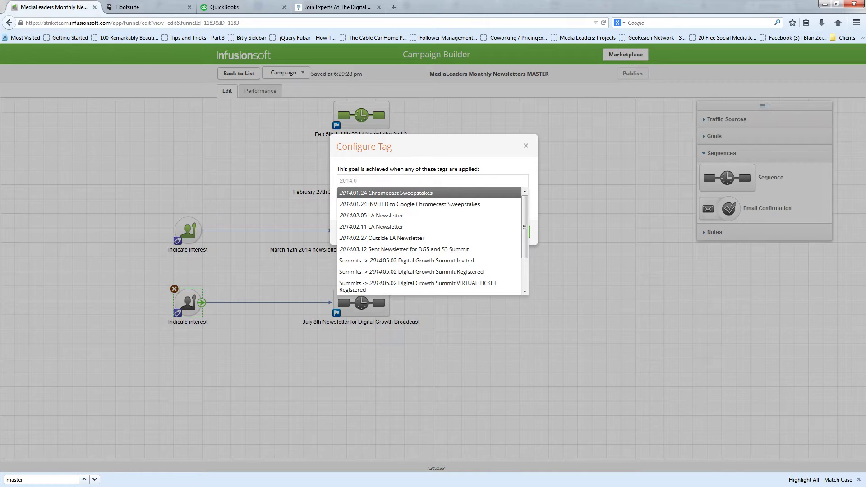
{"action": "type", "text": "7.08"}
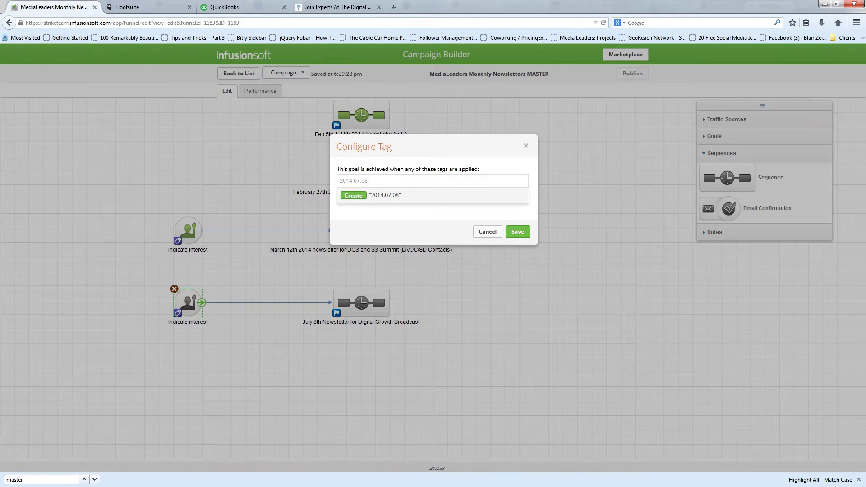
{"action": "type", "text": " Newsletter for DG Broda"}
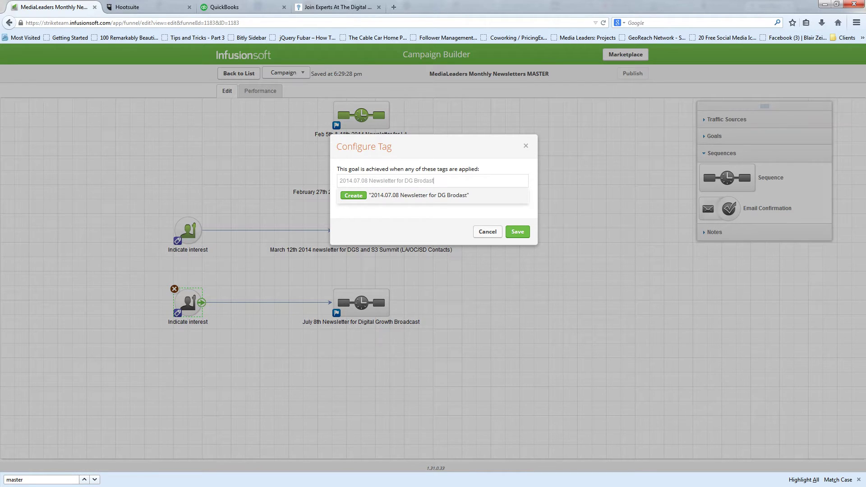
{"action": "type", "text": "st"}
{"action": "key", "text": "BackSpace"}
{"action": "key", "text": "BackSpace"}
{"action": "key", "text": "BackSpace"}
{"action": "key", "text": "BackSpace"}
{"action": "type", "text": "adcast invite"}
{"action": "key", "text": "Return"}
{"action": "left_click", "coordinate": [517, 243]}
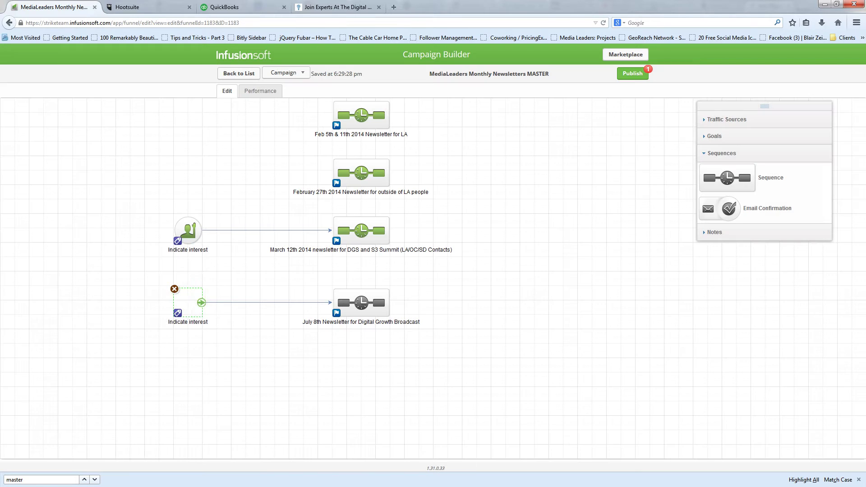
- Open the July 8th Newsletter sequence and move Start and the July 1st 2014 Newsletter email together one row lower and further right
{"action": "left_click", "coordinate": [361, 302]}
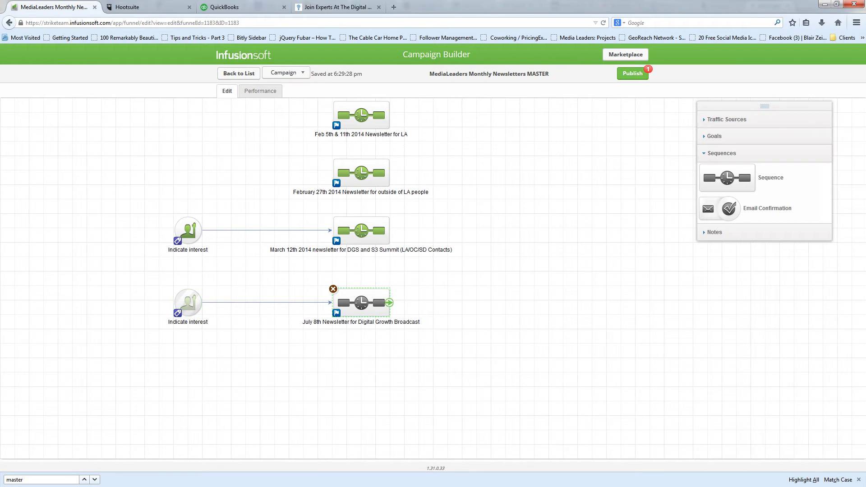
{"action": "double_click", "coordinate": [361, 302]}
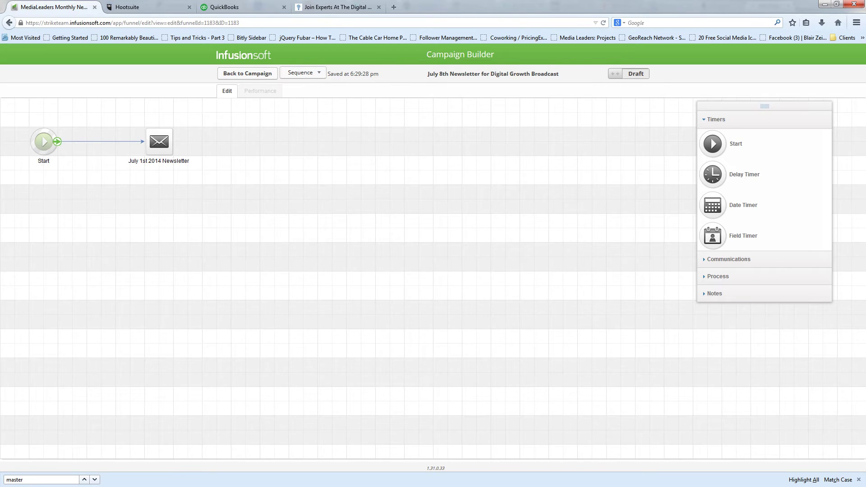
{"action": "left_click_drag", "start_coordinate": [43, 142], "coordinate": [101, 170]}
{"action": "left_click", "coordinate": [158, 141]}
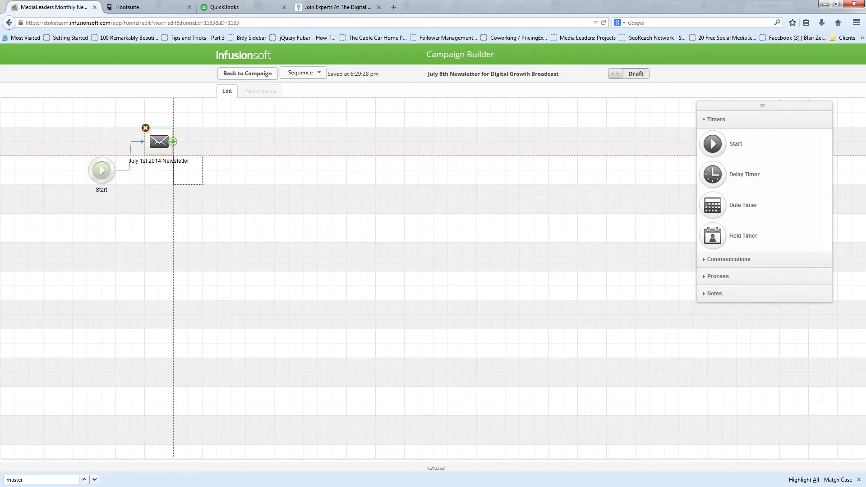
{"action": "left_click_drag", "start_coordinate": [159, 141], "coordinate": [202, 171]}
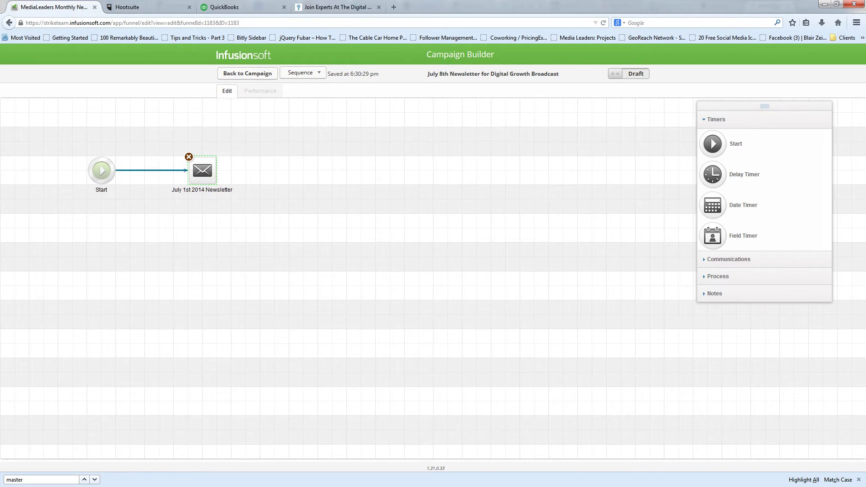
- Delete the connection between Start and the July 1st 2014 Newsletter email, and move the email farther from Start on the same row
{"action": "left_click", "coordinate": [152, 171]}
{"action": "key", "text": "Delete"}
{"action": "left_click_drag", "start_coordinate": [202, 170], "coordinate": [260, 170]}
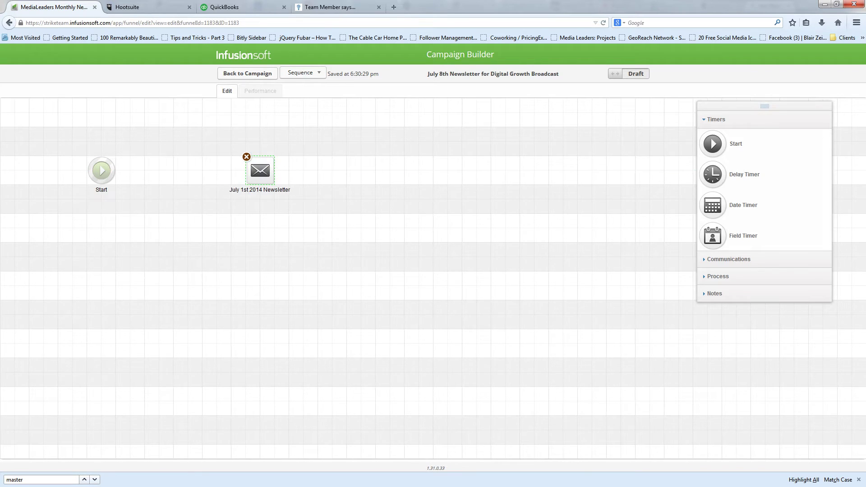
- Try a delay timer between Start and the July 1st 2014 Newsletter email, and remove it
{"action": "left_click_drag", "start_coordinate": [713, 175], "coordinate": [173, 170]}
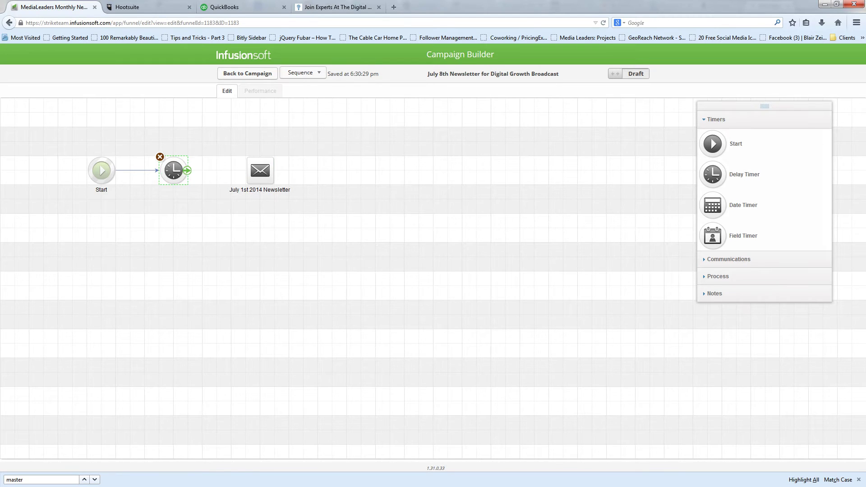
{"action": "left_click", "coordinate": [159, 157]}
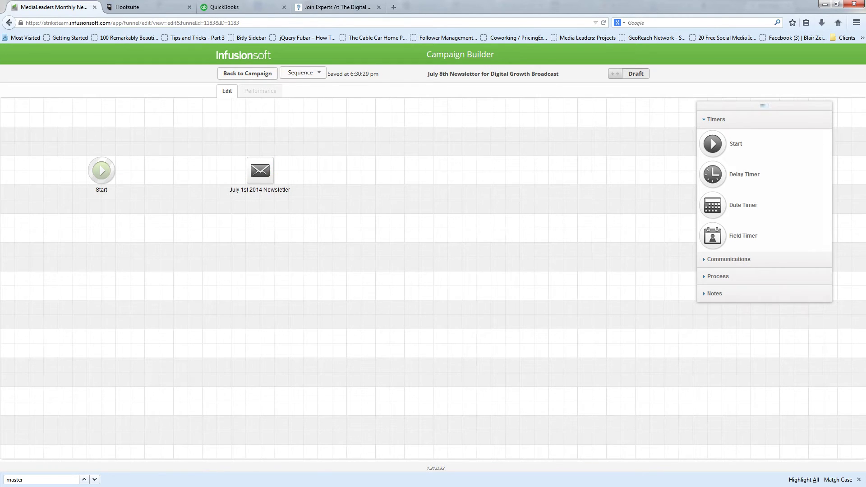
- Insert a date timer between Start and the July 1st 2014 Newsletter email, and set its run date to 07-08-2014
{"action": "left_click_drag", "start_coordinate": [713, 205], "coordinate": [260, 171]}
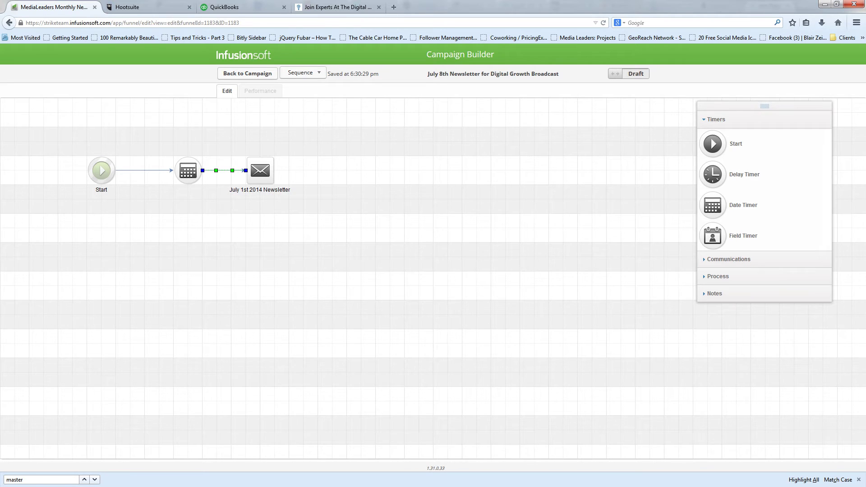
{"action": "double_click", "coordinate": [189, 170]}
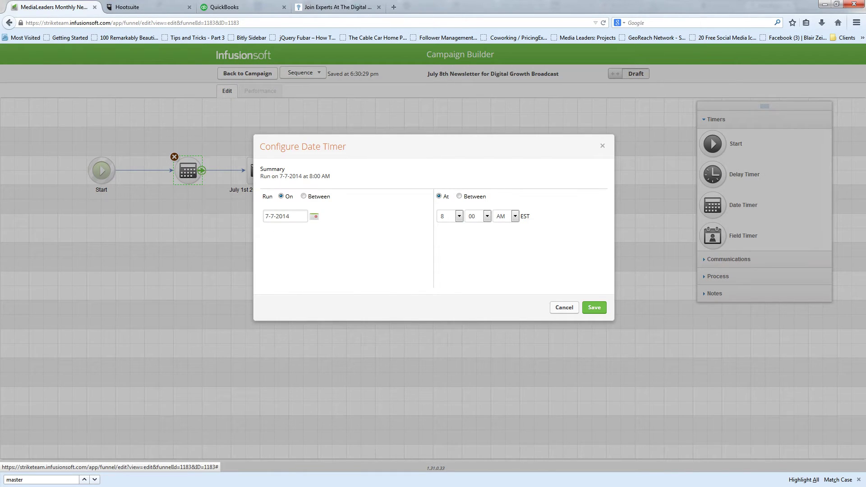
{"action": "left_click", "coordinate": [314, 216]}
{"action": "left_click", "coordinate": [306, 265]}
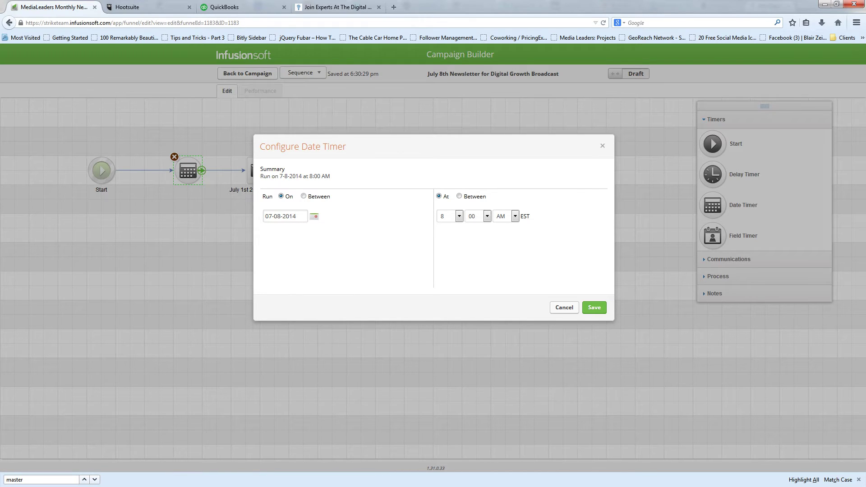
- Make the date timer run between 07-08-2014 and 07-09-2014 at 8:00 AM, and save it
{"action": "left_click", "coordinate": [303, 196]}
{"action": "left_click", "coordinate": [376, 216]}
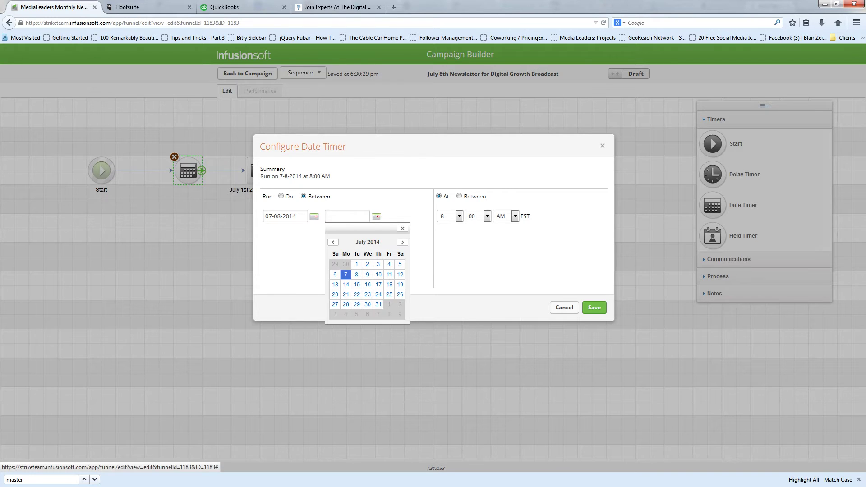
{"action": "left_click", "coordinate": [357, 274]}
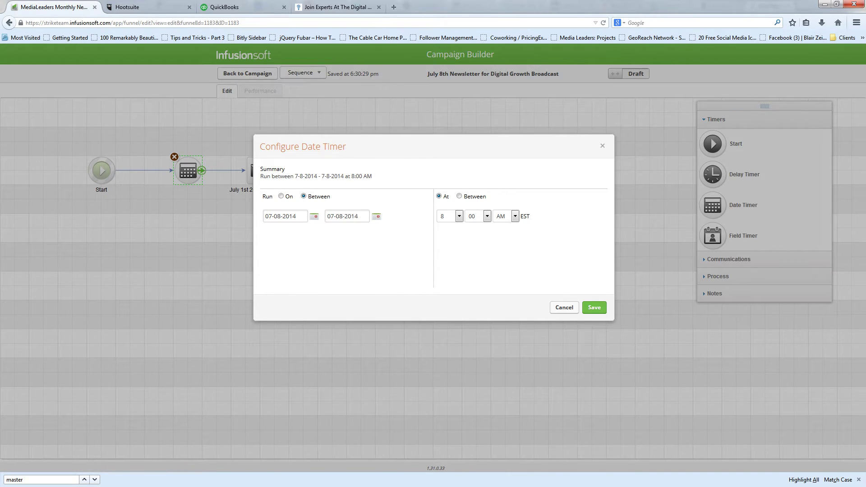
{"action": "left_click", "coordinate": [376, 217]}
{"action": "left_click", "coordinate": [367, 274]}
{"action": "left_click", "coordinate": [458, 216]}
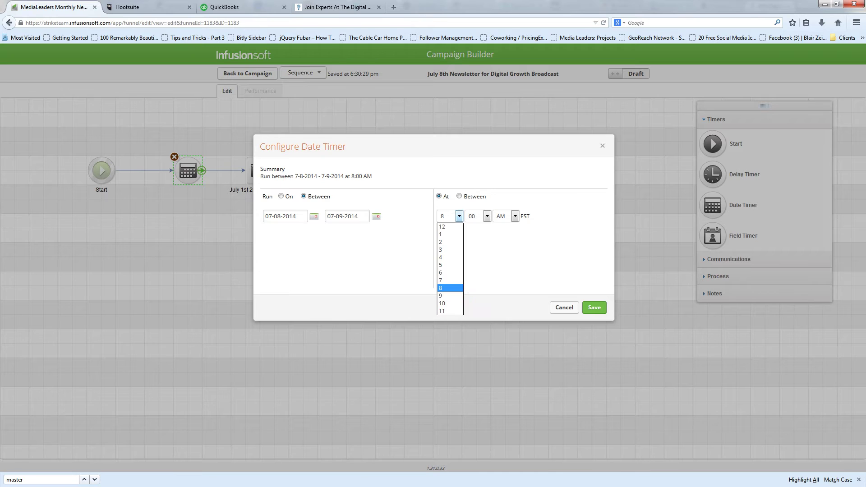
{"action": "left_click", "coordinate": [458, 216]}
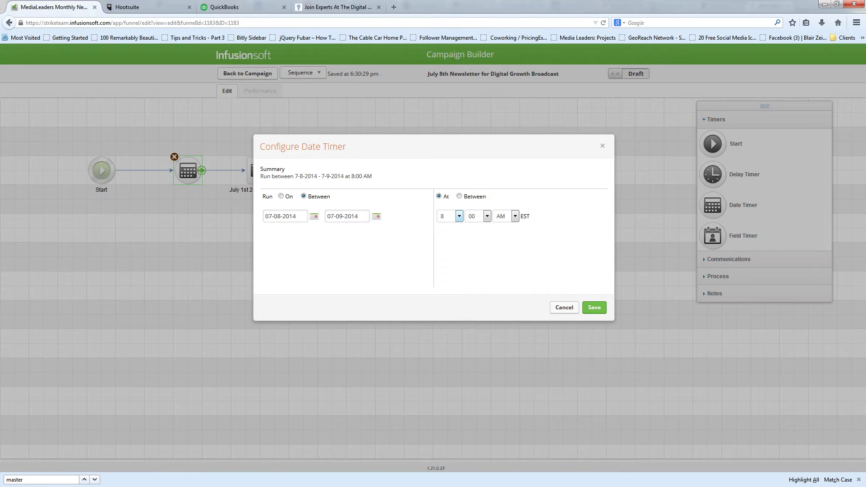
{"action": "left_click", "coordinate": [459, 216]}
{"action": "left_click", "coordinate": [459, 216]}
{"action": "left_click", "coordinate": [594, 308]}
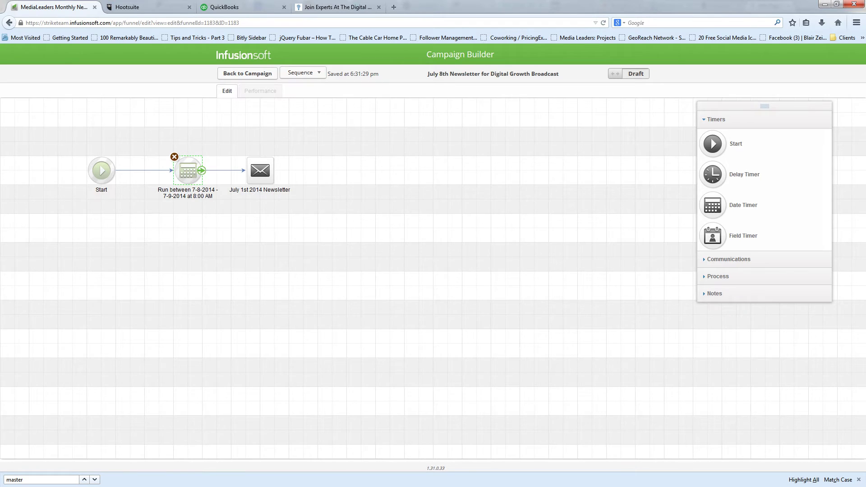
- Change the date timer's run time to between 8:00 AM and 11:00 PM, and save it
{"action": "double_click", "coordinate": [188, 170]}
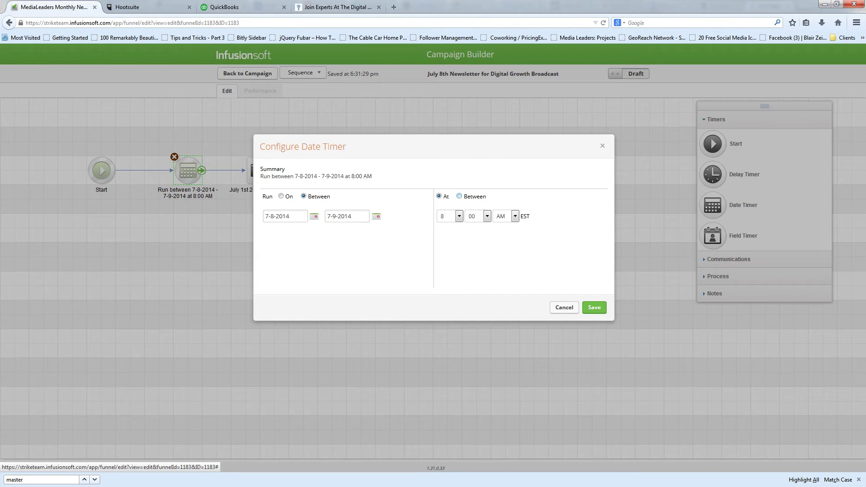
{"action": "left_click", "coordinate": [459, 196]}
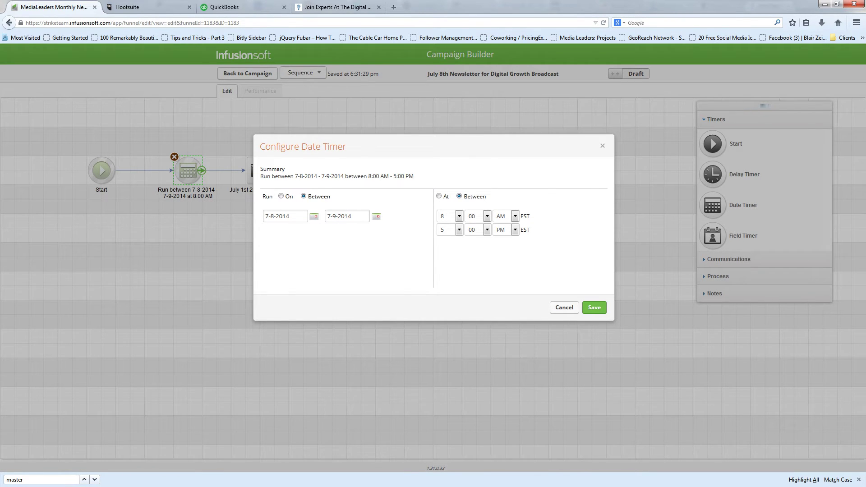
{"action": "left_click", "coordinate": [459, 229]}
{"action": "left_click", "coordinate": [450, 317]}
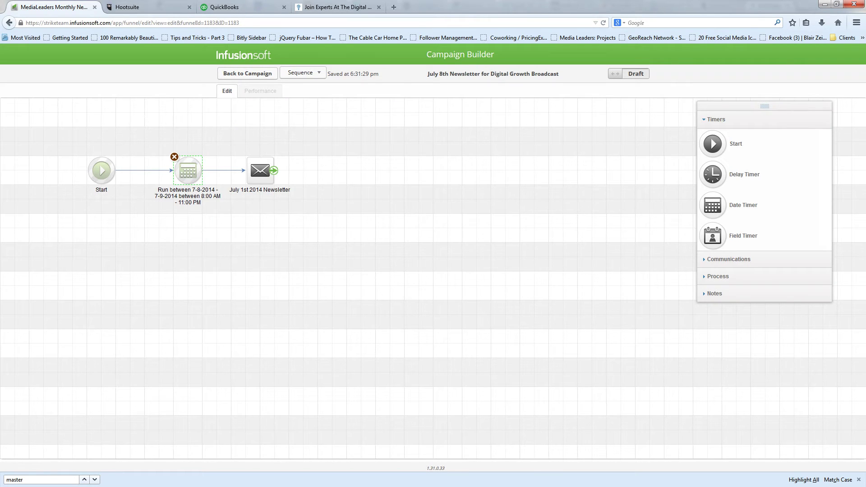
- Open the newsletter email after the date timer and format its entire body text as 12pt Arial
{"action": "double_click", "coordinate": [260, 170]}
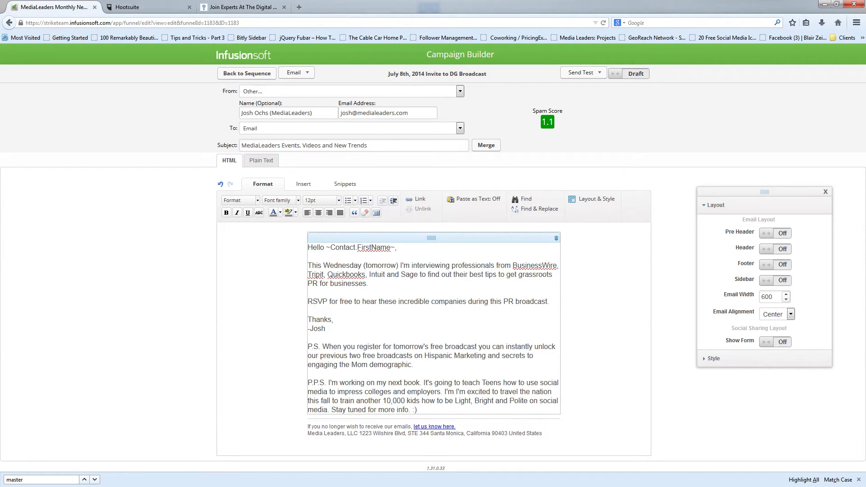
{"action": "key", "text": "ctrl+a"}
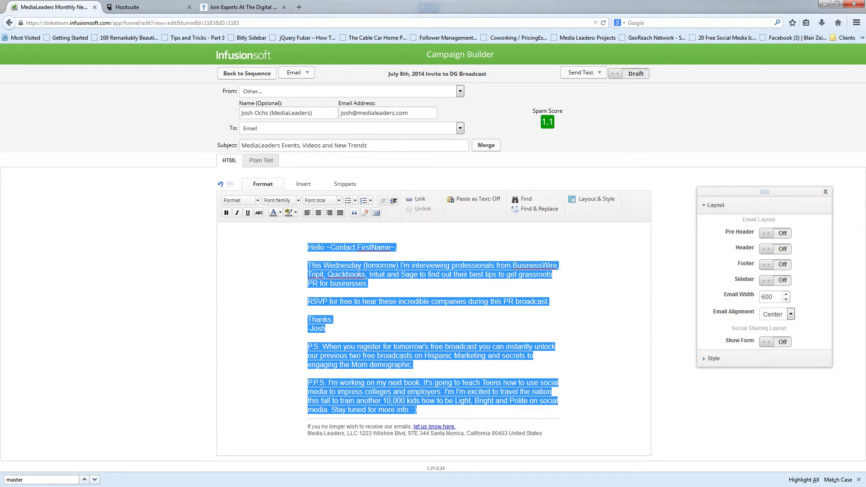
{"action": "left_click", "coordinate": [321, 200]}
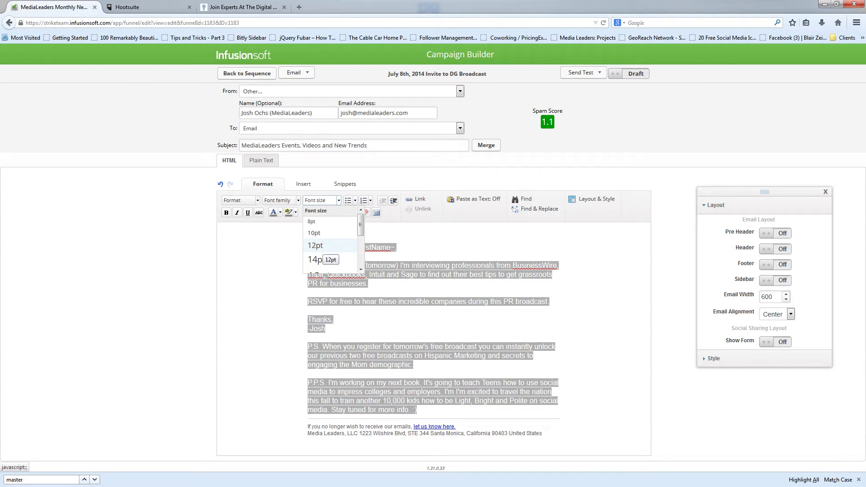
{"action": "left_click", "coordinate": [316, 245]}
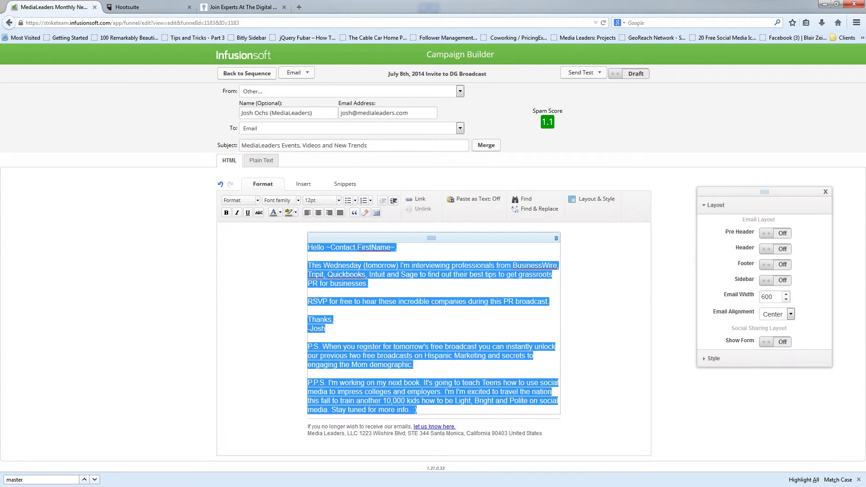
{"action": "left_click", "coordinate": [309, 257]}
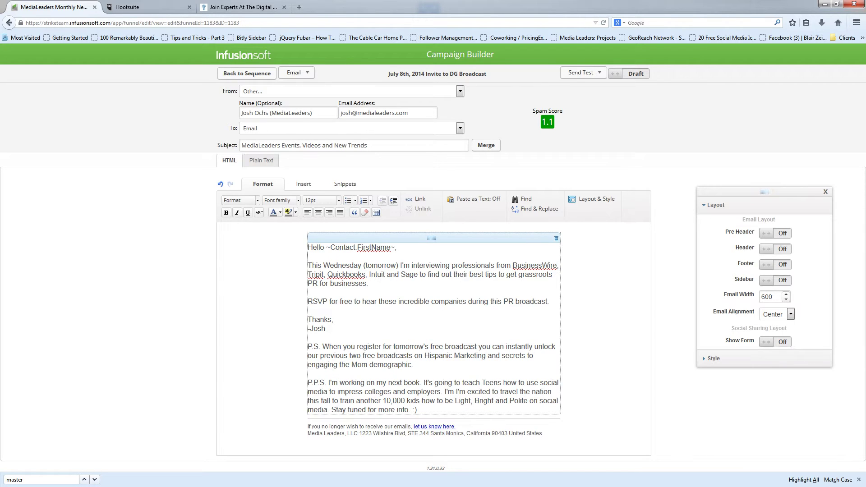
{"action": "key", "text": "ctrl+a"}
{"action": "left_click", "coordinate": [280, 200]}
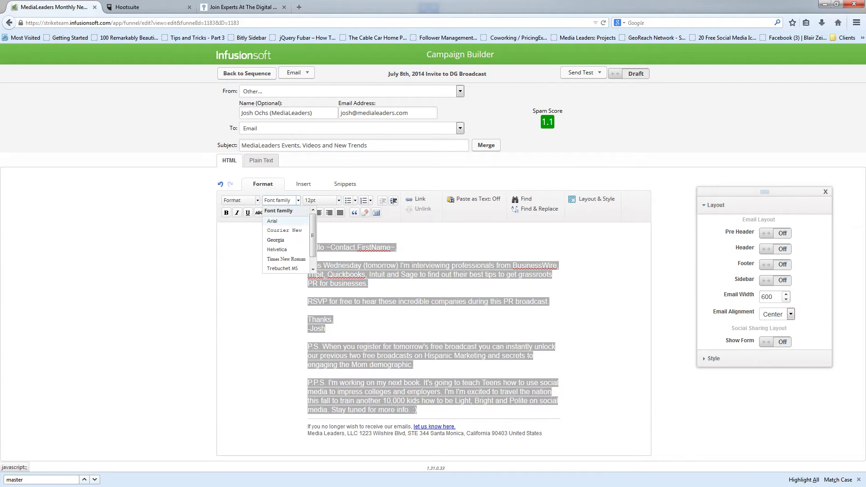
{"action": "left_click", "coordinate": [273, 221]}
{"action": "left_click", "coordinate": [354, 265]}
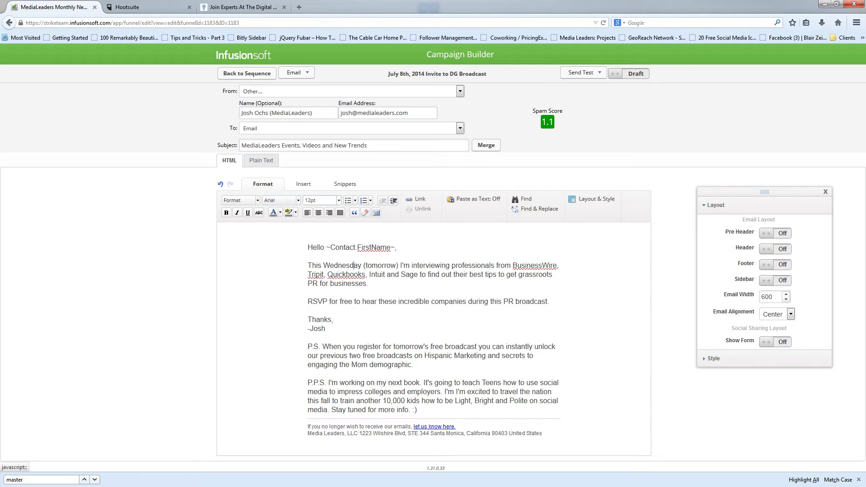
- Check which page the "let us know here." link in the email's opt-out footer points to
{"action": "left_click", "coordinate": [364, 301]}
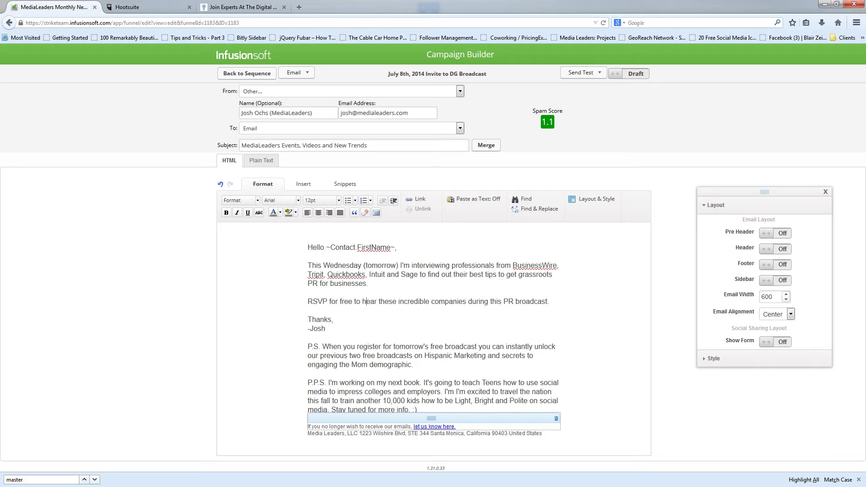
{"action": "left_click", "coordinate": [364, 301]}
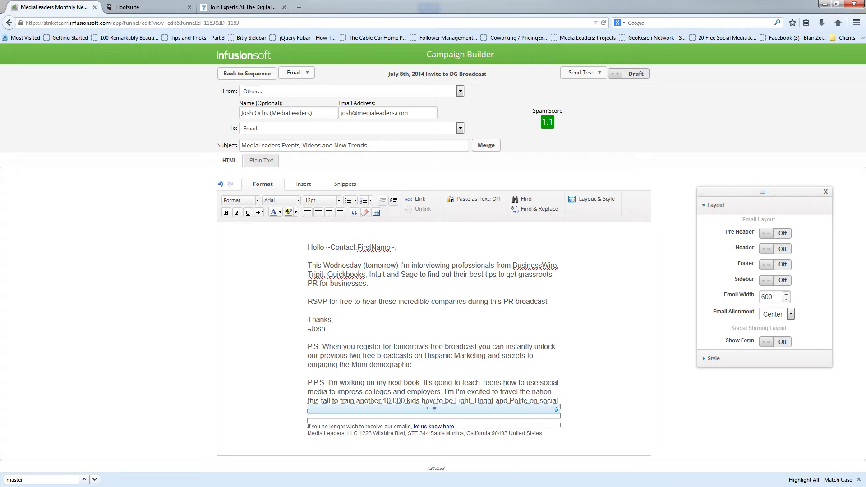
{"action": "left_click_drag", "start_coordinate": [414, 427], "coordinate": [455, 426]}
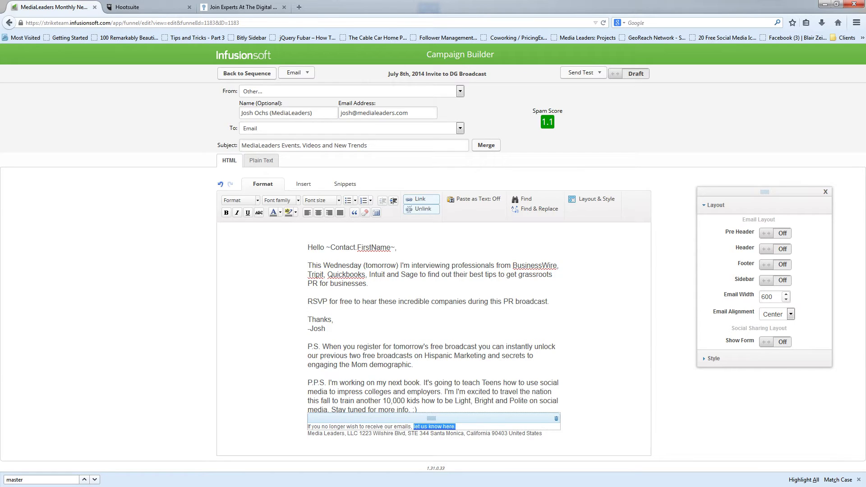
{"action": "left_click", "coordinate": [420, 198]}
{"action": "left_click", "coordinate": [448, 177]}
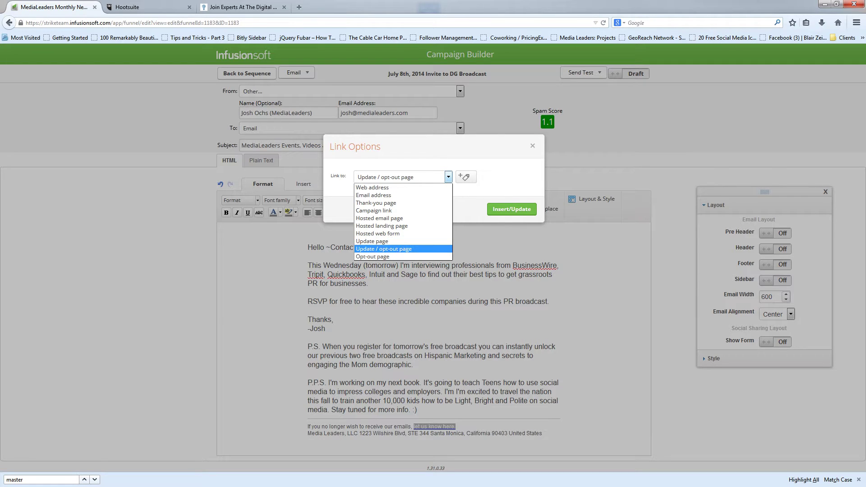
{"action": "key", "text": "Return"}
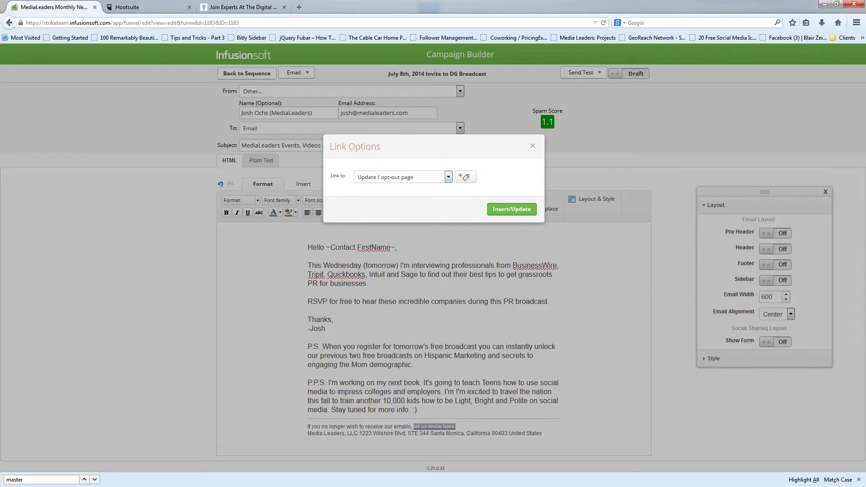
{"action": "key", "text": "Return"}
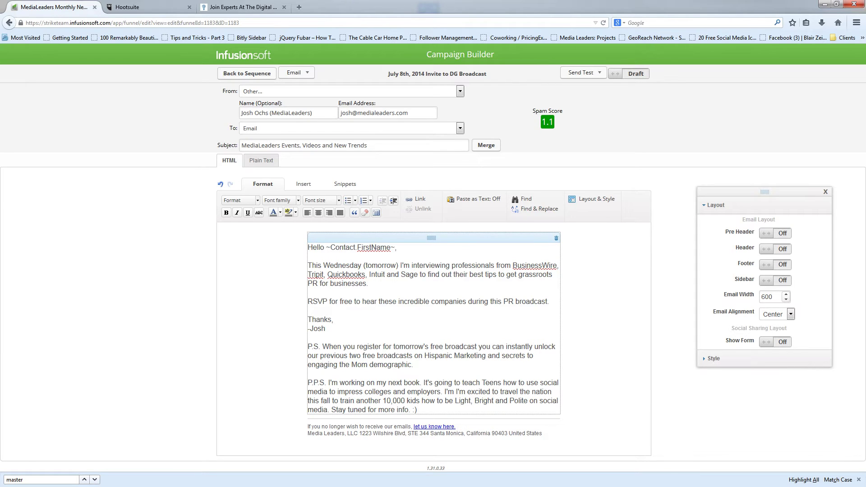
- Examine the newsletter signup form on the MediaLeaders home page in a new tab, and return to the email
{"action": "left_click", "coordinate": [308, 256]}
{"action": "left_click_drag", "start_coordinate": [307, 247], "coordinate": [395, 247]}
{"action": "left_click", "coordinate": [239, 7]}
{"action": "scroll", "coordinate": [433, 266], "scroll_direction": "up", "scroll_amount": 10}
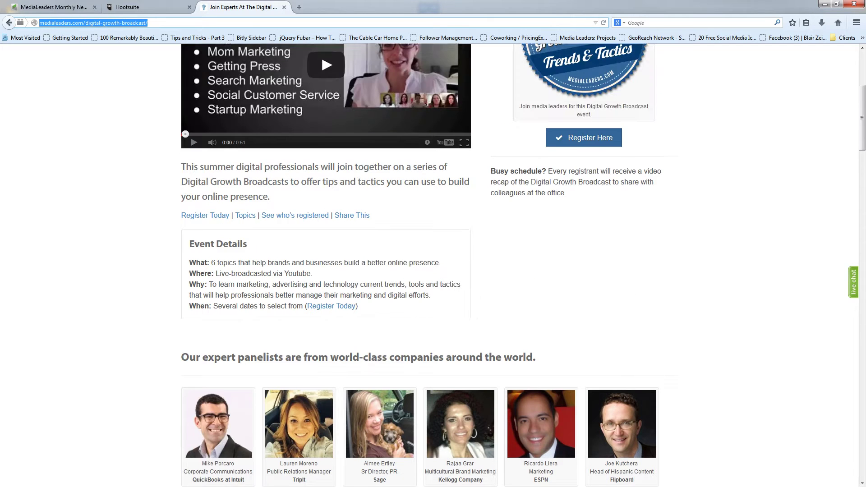
{"action": "right_click", "coordinate": [242, 83]}
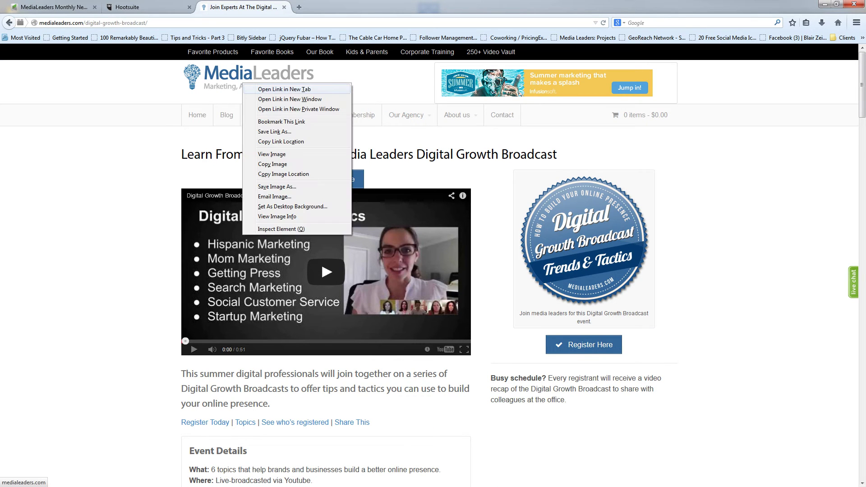
{"action": "left_click", "coordinate": [269, 87]}
{"action": "left_click", "coordinate": [336, 6]}
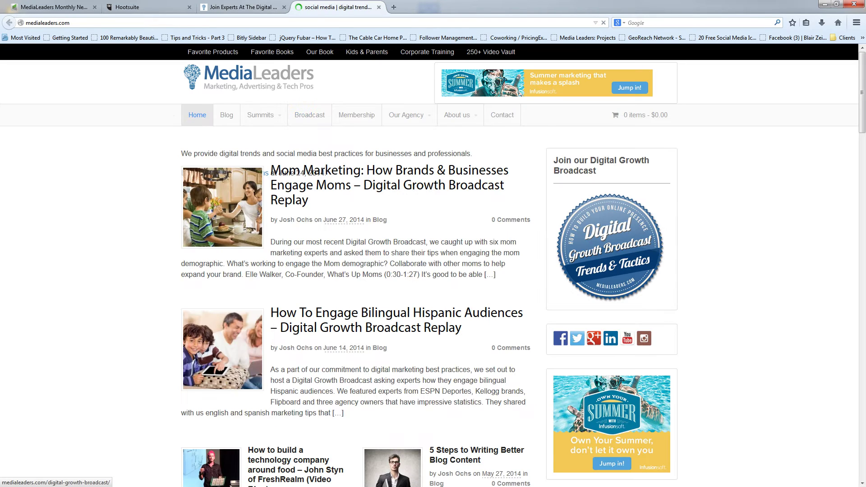
{"action": "scroll", "coordinate": [433, 266], "scroll_direction": "down", "scroll_amount": 5}
{"action": "scroll", "coordinate": [433, 266], "scroll_direction": "down", "scroll_amount": 5}
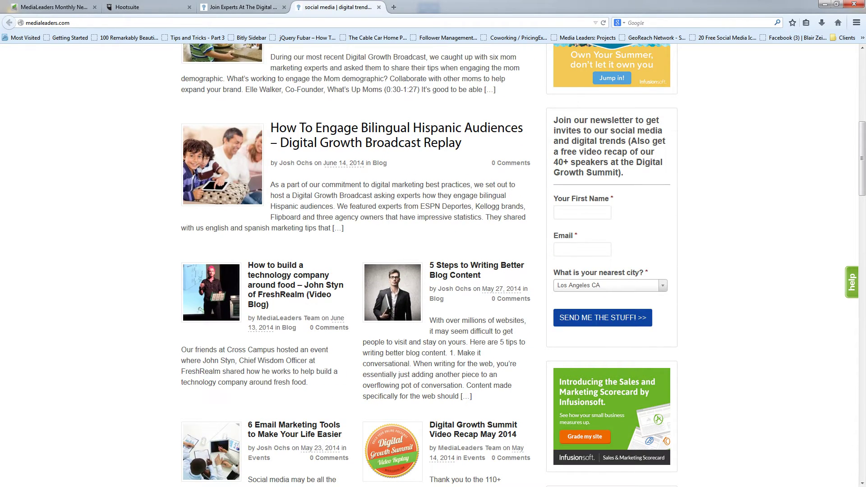
{"action": "left_click", "coordinate": [243, 7]}
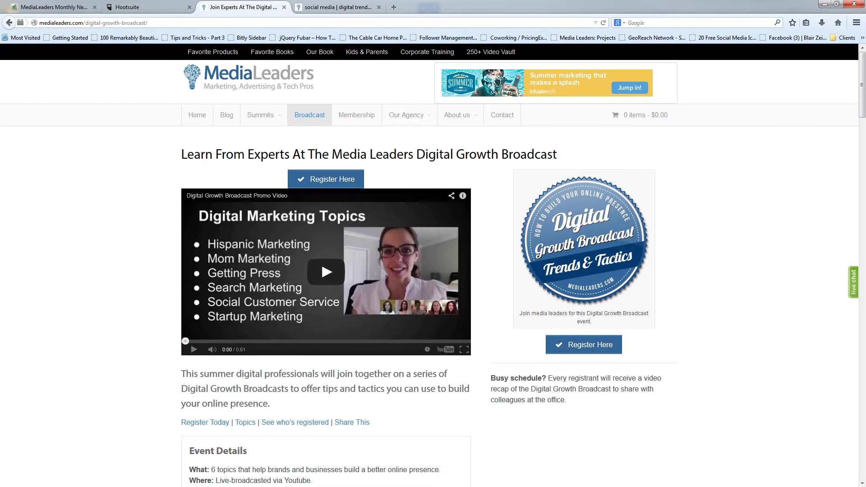
{"action": "left_click", "coordinate": [55, 6]}
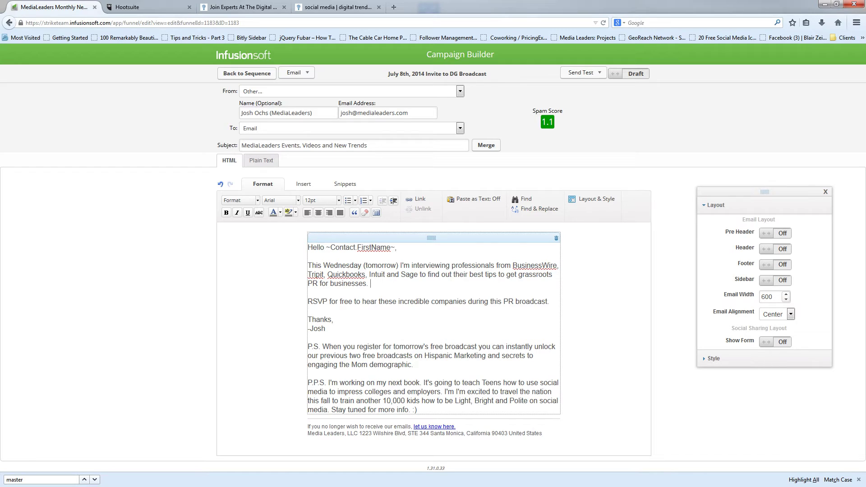
- Add "& the MediaLeaders Team" to the email's signature and insert four blank lines at the end of the body
{"action": "left_click_drag", "start_coordinate": [308, 301], "coordinate": [545, 301]}
{"action": "left_click", "coordinate": [547, 302]}
{"action": "type", "text": "& the MediaLeaders Team"}
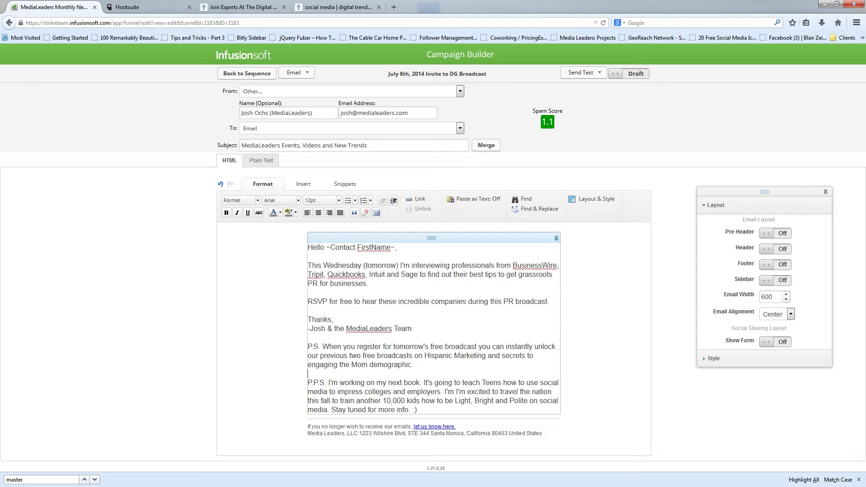
{"action": "key", "text": "Return"}
{"action": "key", "text": "Return"}
{"action": "key", "text": "Return"}
{"action": "key", "text": "Return"}
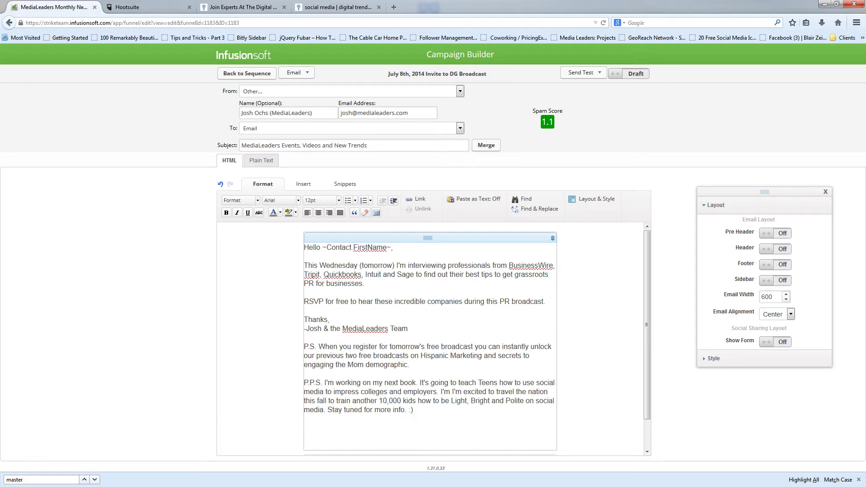
{"action": "left_click_drag", "start_coordinate": [304, 383], "coordinate": [415, 409]}
{"action": "left_click", "coordinate": [415, 410]}
{"action": "left_click_drag", "start_coordinate": [409, 364], "coordinate": [304, 346]}
{"action": "left_click", "coordinate": [348, 347]}
{"action": "left_click_drag", "start_coordinate": [304, 301], "coordinate": [545, 301]}
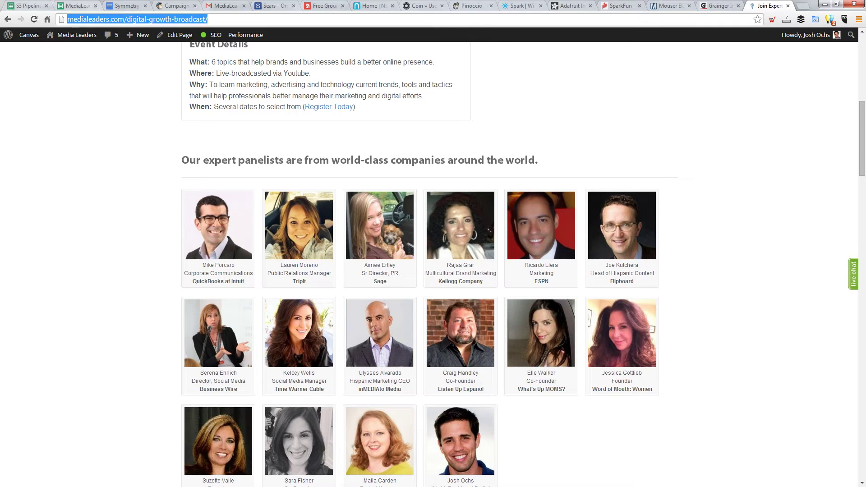
- Switch to Chrome, reload the MediaLeaders Digital Growth Broadcast page and copy its web address
{"action": "key", "text": "Return"}
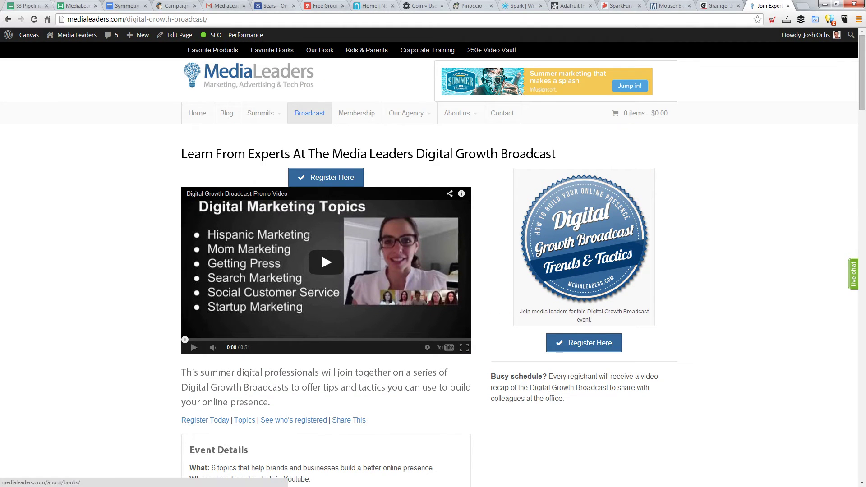
{"action": "key", "text": "ctrl+l"}
{"action": "key", "text": "ctrl+c"}
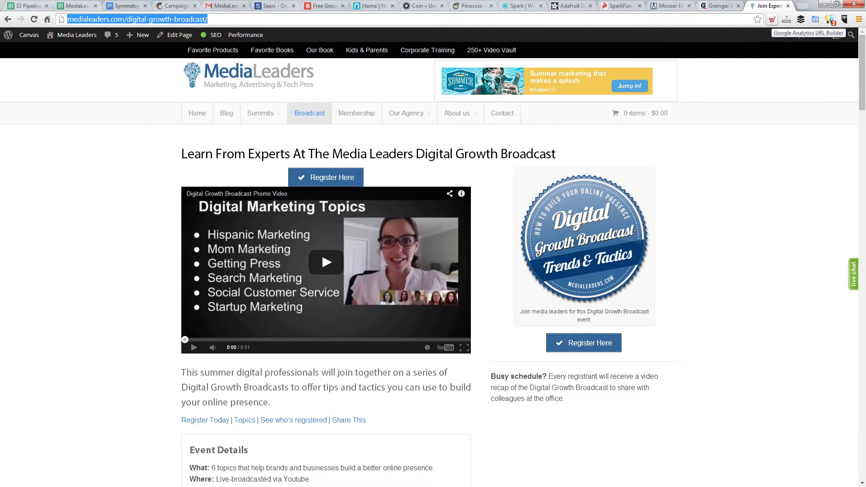
{"action": "left_click", "coordinate": [772, 19]}
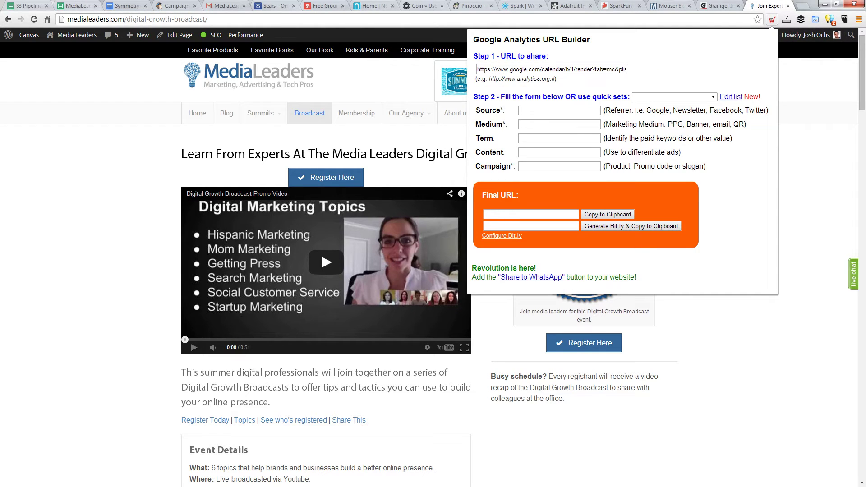
{"action": "left_click", "coordinate": [565, 69]}
{"action": "key", "text": "ctrl+a"}
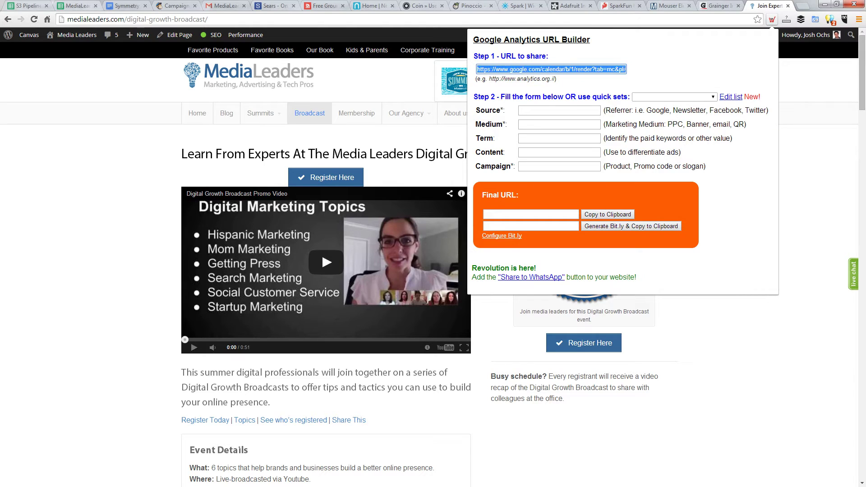
{"action": "key", "text": "BackSpace"}
{"action": "key", "text": "ctrl+v"}
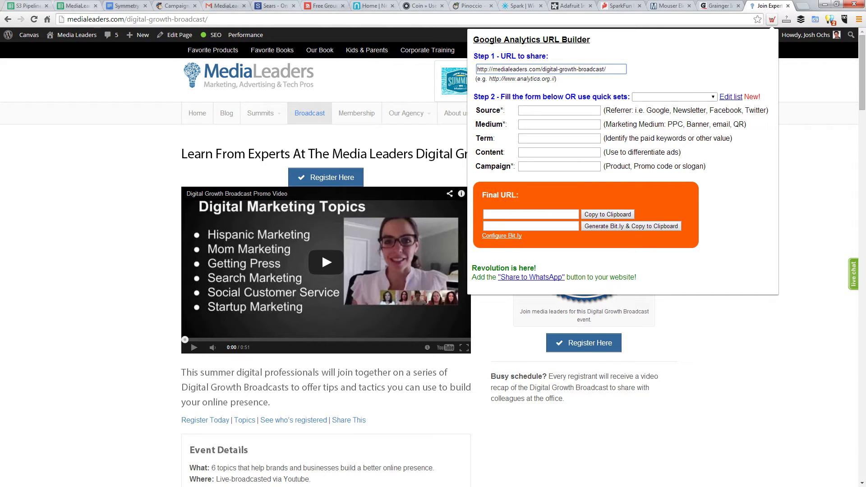
- Apply the "Infusionsoft Email" quick set to the tracking URL and check its source and medium values
{"action": "left_click", "coordinate": [672, 97]}
{"action": "left_click", "coordinate": [658, 113]}
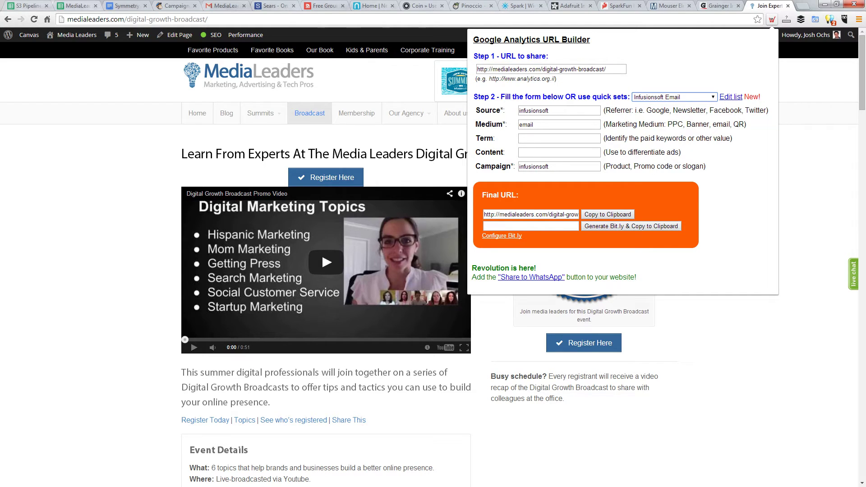
{"action": "left_click", "coordinate": [559, 110]}
{"action": "left_click", "coordinate": [560, 124]}
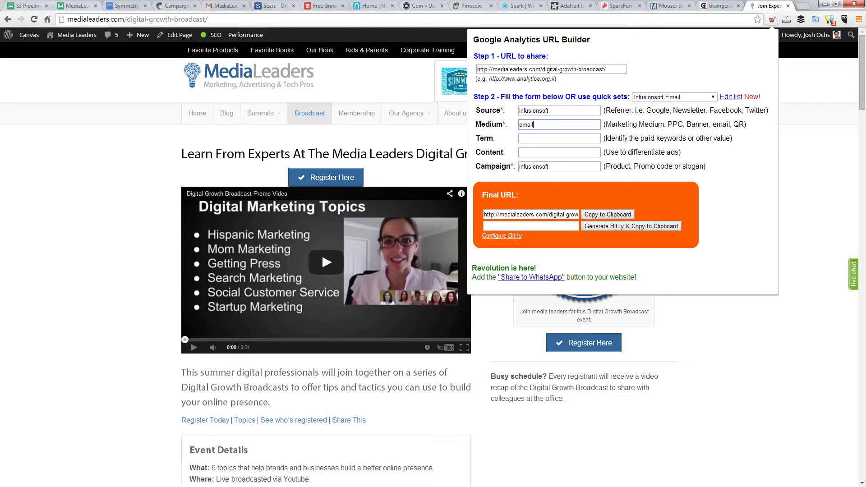
- Set the tracking URL's campaign to "digital-growth-broadcast" and copy the final URL to the clipboard
{"action": "left_click", "coordinate": [559, 166]}
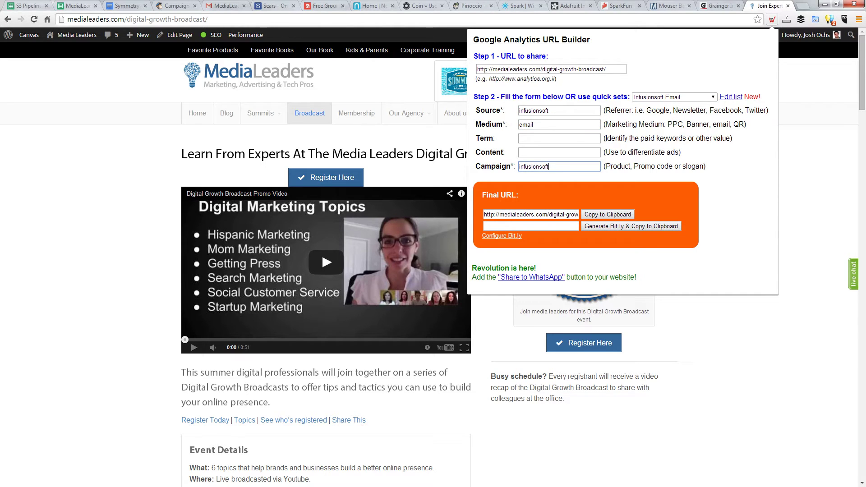
{"action": "key", "text": "ctrl+a"}
{"action": "type", "text": "digital-growth-broa"}
{"action": "key", "text": "BackSpace"}
{"action": "key", "text": "BackSpace"}
{"action": "key", "text": "BackSpace"}
{"action": "key", "text": "BackSpace"}
{"action": "type", "text": "broadcast"}
{"action": "left_click", "coordinate": [608, 214]}
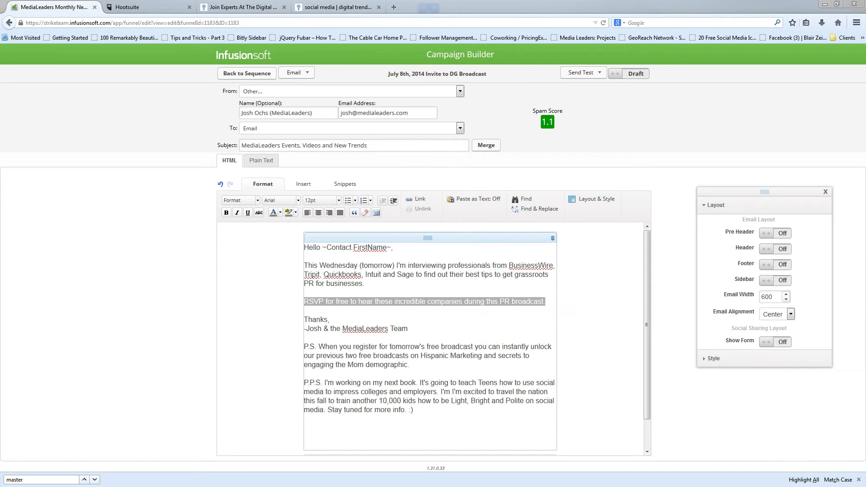
- Switch to the invite email, link the RSVP sentence to the copied tracking URL, and open the link's tag options
{"action": "left_click", "coordinate": [422, 302]}
{"action": "left_click_drag", "start_coordinate": [545, 301], "coordinate": [303, 301]}
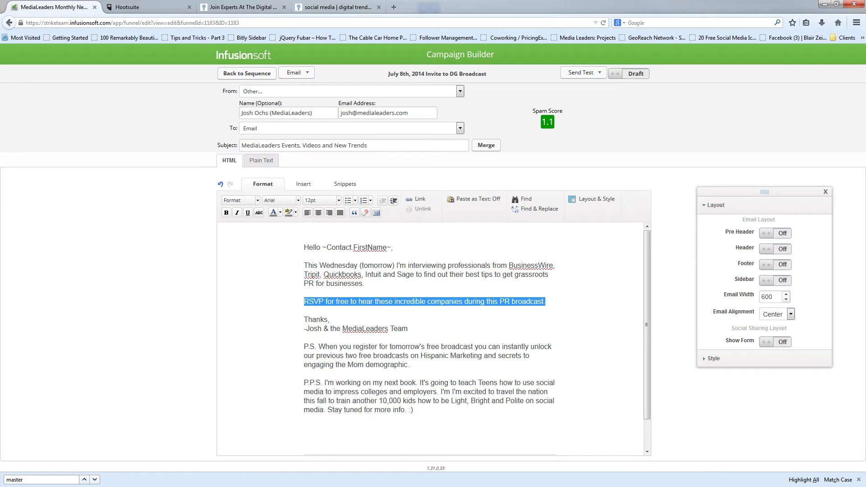
{"action": "left_click", "coordinate": [418, 199]}
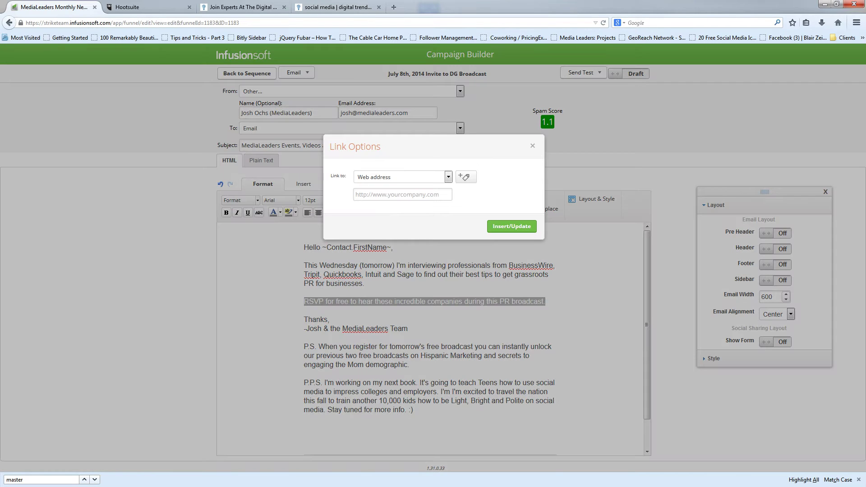
{"action": "left_click", "coordinate": [402, 195]}
{"action": "key", "text": "ctrl+v"}
{"action": "left_click", "coordinate": [466, 177]}
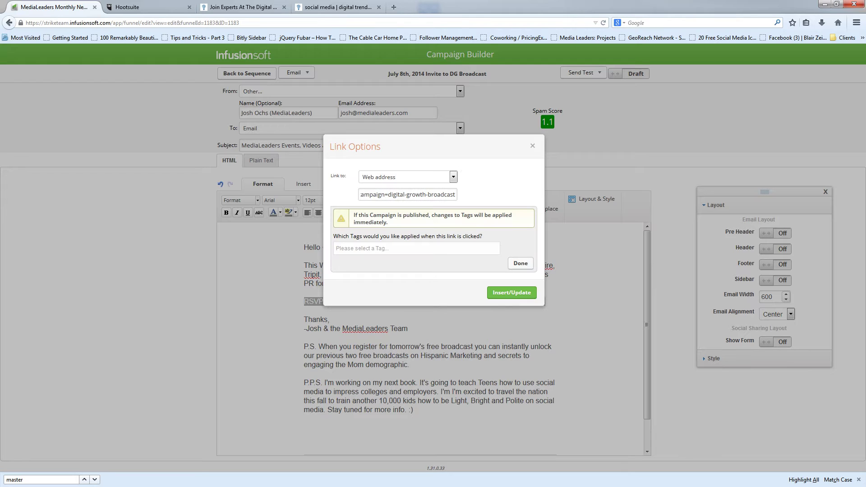
- Search the existing tags for "interested in" and "broadca", and clear the search
{"action": "left_click", "coordinate": [415, 248]}
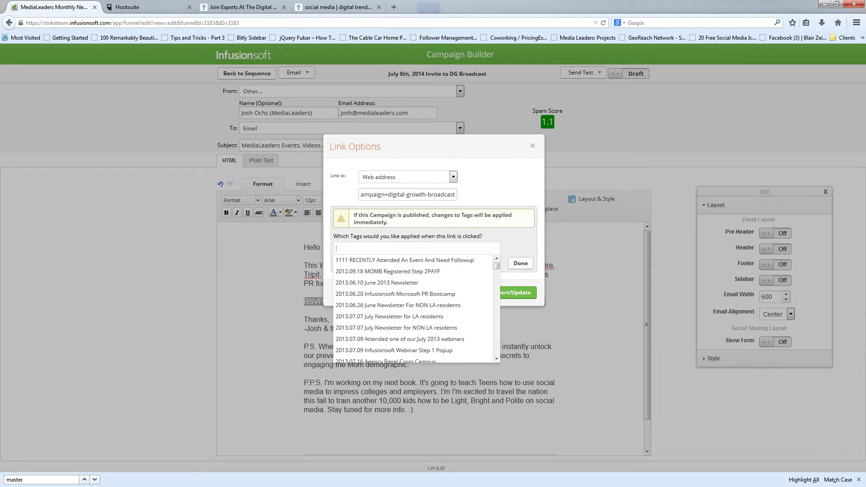
{"action": "type", "text": "interested in"}
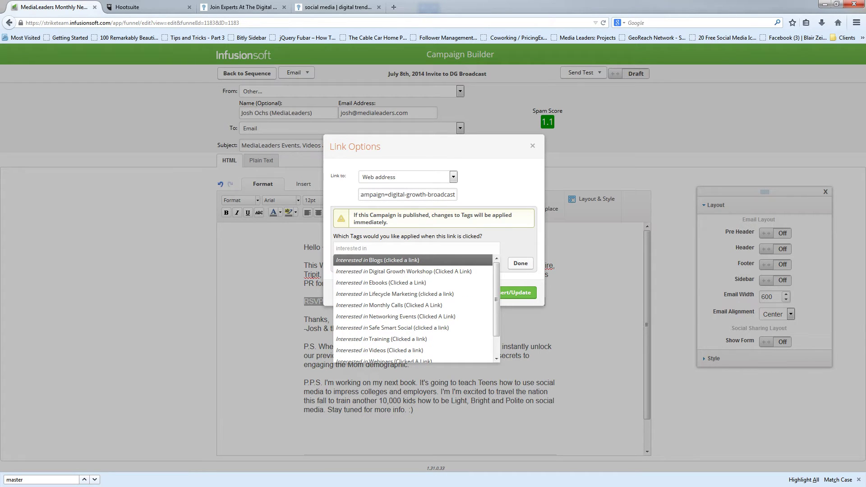
{"action": "scroll", "coordinate": [413, 307], "scroll_direction": "down", "scroll_amount": 2}
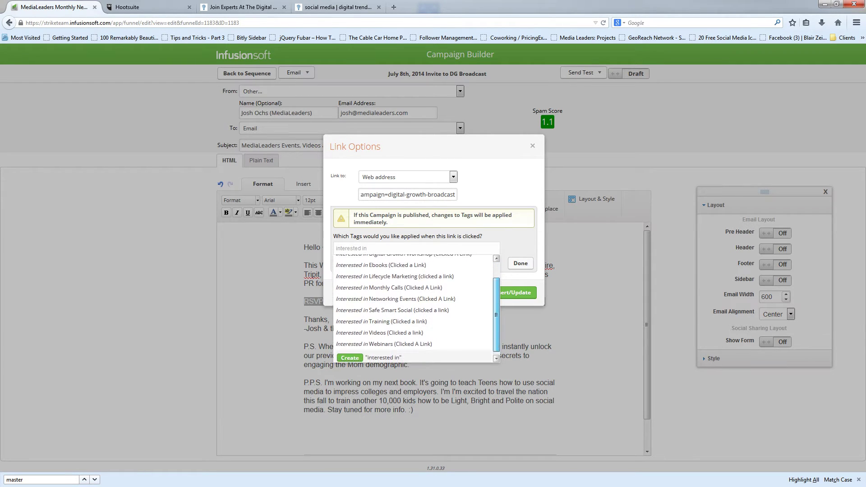
{"action": "scroll", "coordinate": [413, 307], "scroll_direction": "up", "scroll_amount": 2}
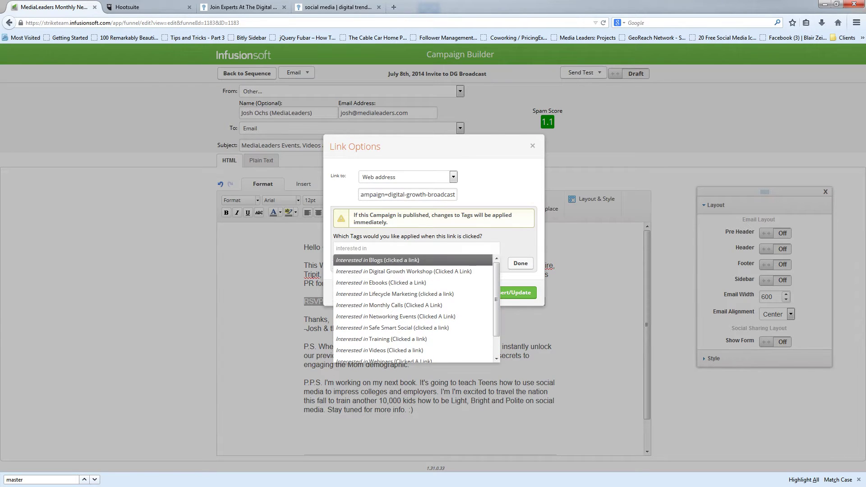
{"action": "key", "text": "ctrl+a"}
{"action": "type", "text": "broadca"}
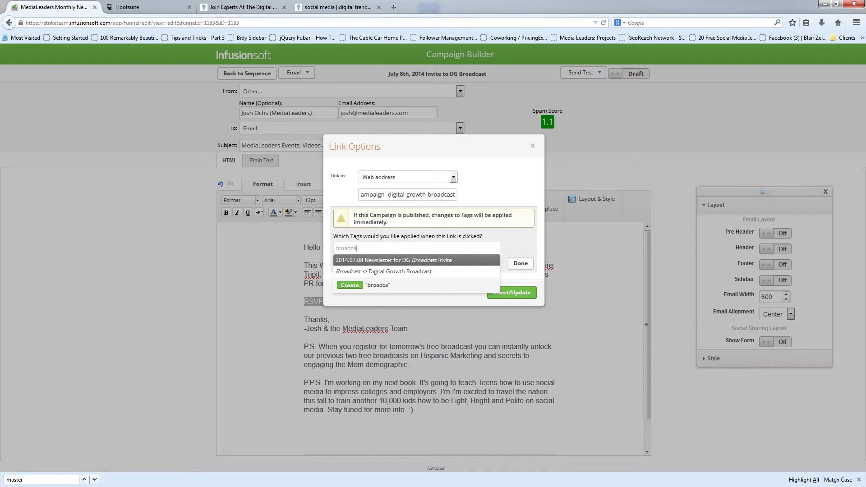
{"action": "key", "text": "BackSpace"}
{"action": "key", "text": "BackSpace"}
{"action": "key", "text": "BackSpace"}
{"action": "key", "text": "BackSpace"}
{"action": "key", "text": "BackSpace"}
{"action": "key", "text": "BackSpace"}
{"action": "key", "text": "BackSpace"}
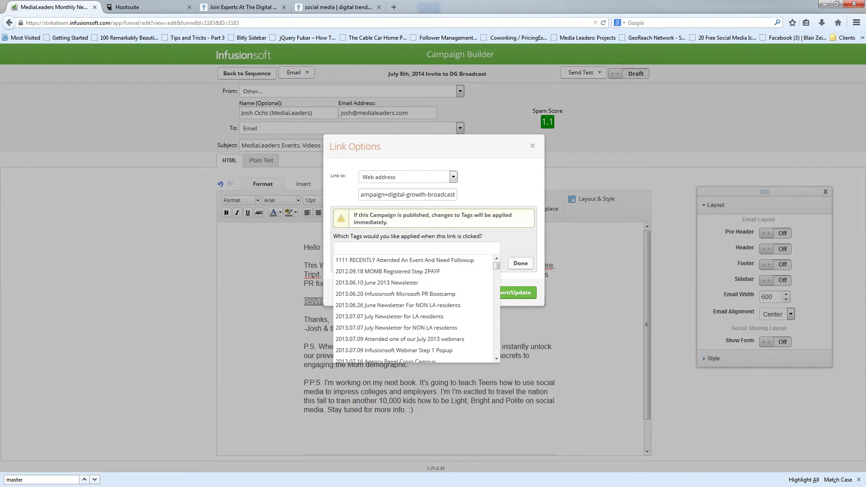
- Create and apply the tag "Interested in Digital Growth Broadcast (Clicked a link)" for the RSVP link
{"action": "type", "text": "Inter"}
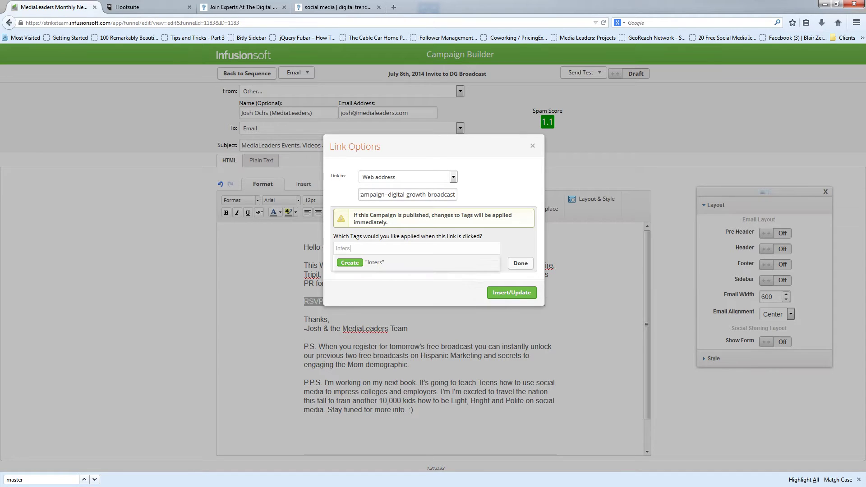
{"action": "type", "text": "s"}
{"action": "key", "text": "BackSpace"}
{"action": "type", "text": "reste"}
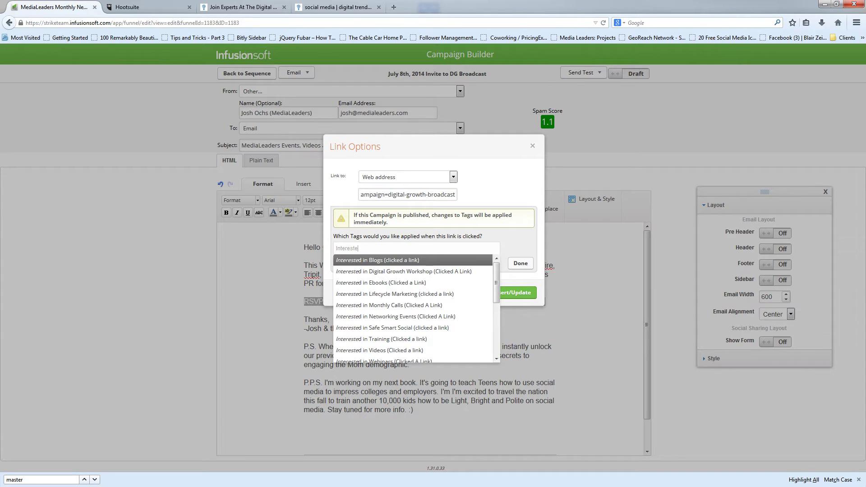
{"action": "type", "text": "d in Digita"}
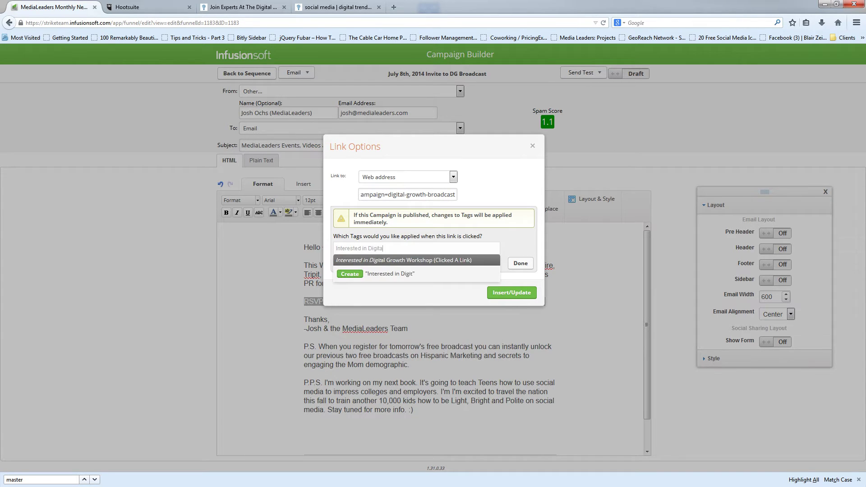
{"action": "type", "text": "l Growth Broad"}
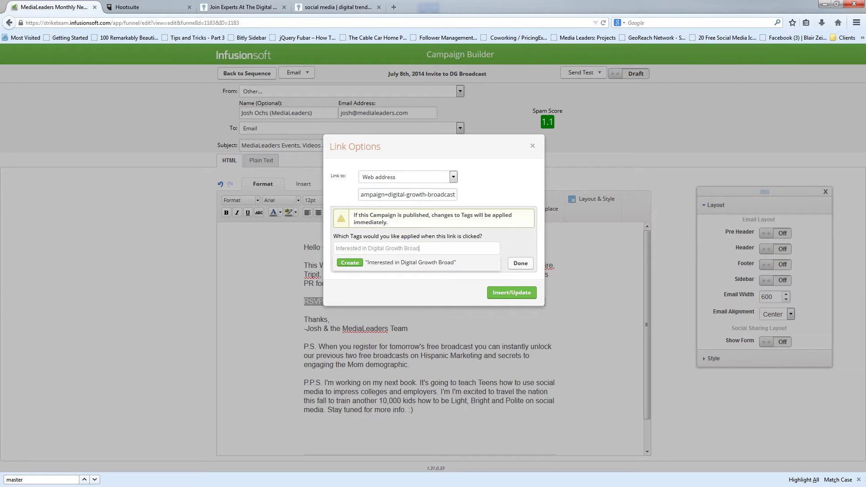
{"action": "type", "text": "cast(Click"}
{"action": "key", "text": "BackSpace"}
{"action": "key", "text": "BackSpace"}
{"action": "key", "text": "BackSpace"}
{"action": "key", "text": "BackSpace"}
{"action": "key", "text": "BackSpace"}
{"action": "key", "text": "BackSpace"}
{"action": "type", "text": "(clicked a link"}
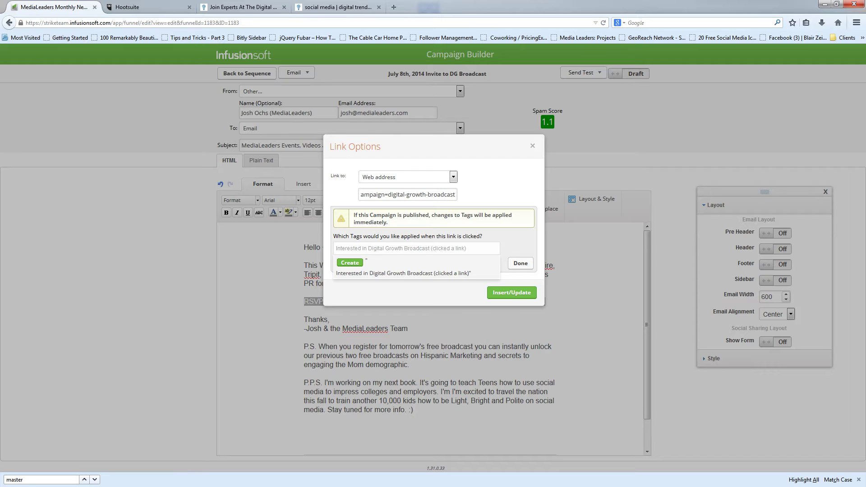
{"action": "key", "text": "BackSpace"}
{"action": "type", "text": "C"}
{"action": "key", "text": "Return"}
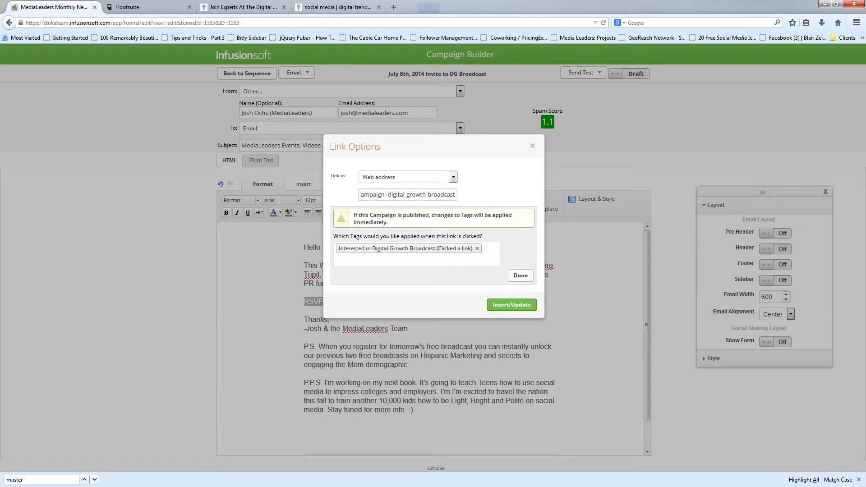
- Add the "Engaged User Clicked On Link In Last 6 Months" tag and insert the tagged link into the email
{"action": "left_click", "coordinate": [408, 260]}
{"action": "type", "text": "engaged"}
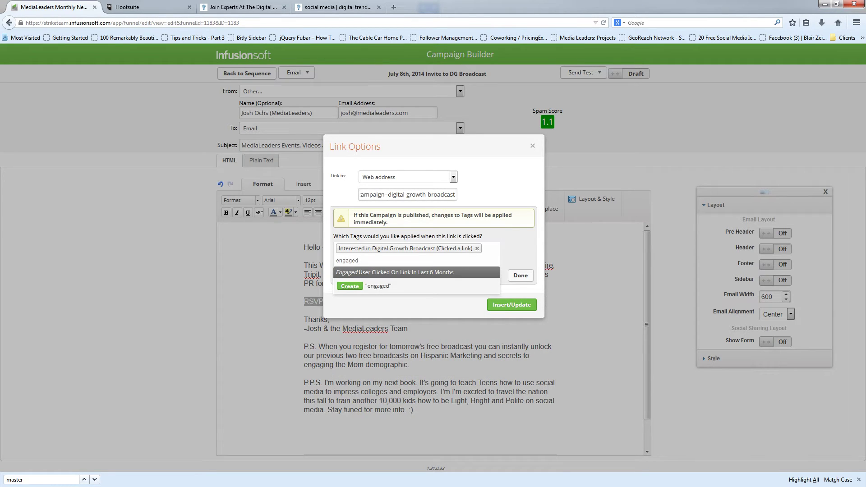
{"action": "key", "text": "Return"}
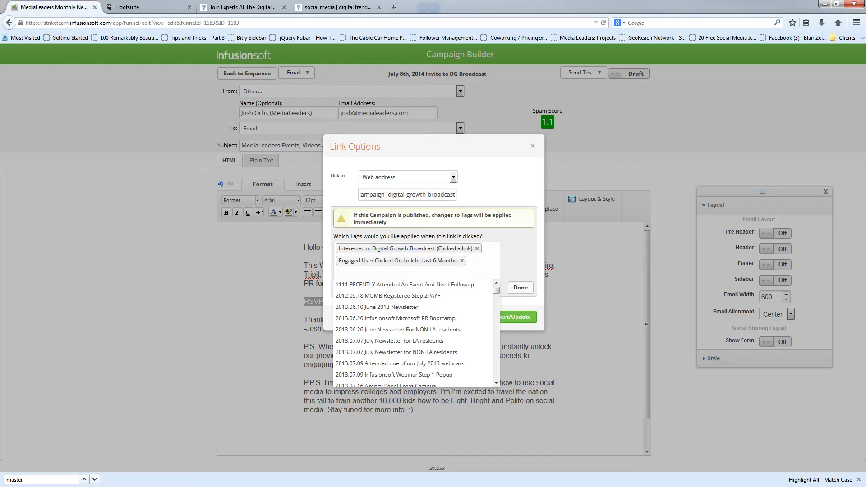
{"action": "key", "text": "Escape"}
{"action": "left_click", "coordinate": [520, 288]}
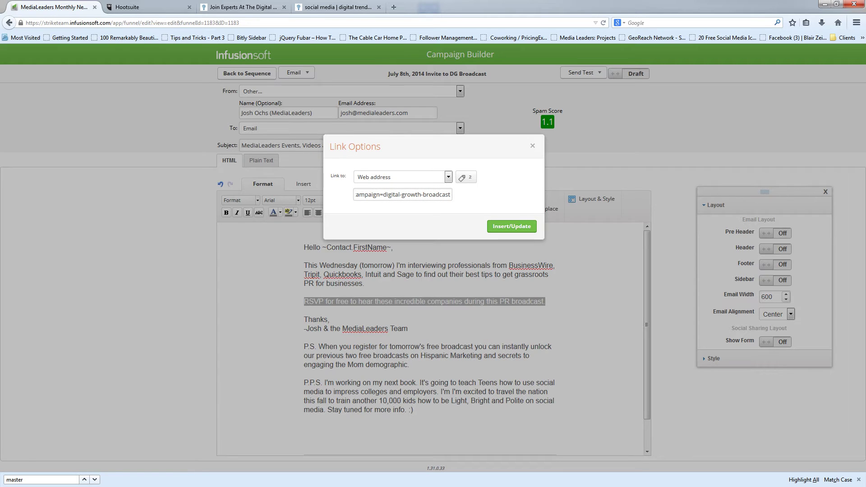
{"action": "left_click", "coordinate": [512, 226]}
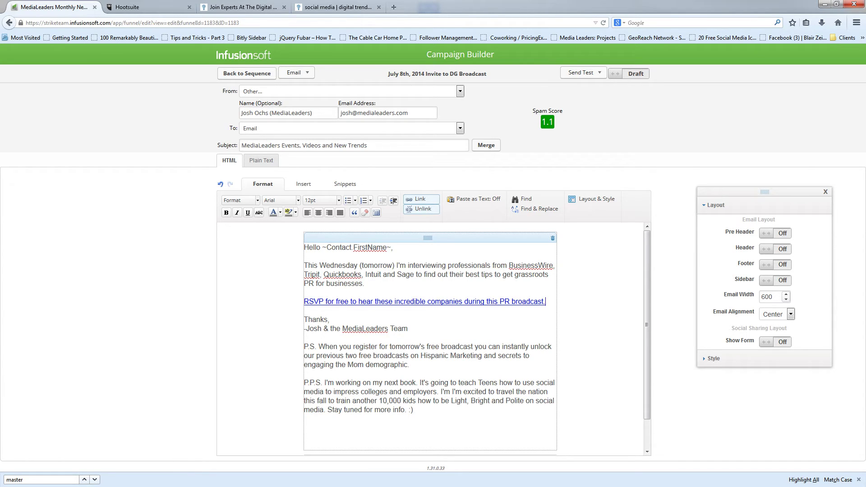
- Try an extra line break between "Thanks," and the signature line, and remove it
{"action": "left_click", "coordinate": [330, 319]}
{"action": "key", "text": "Return"}
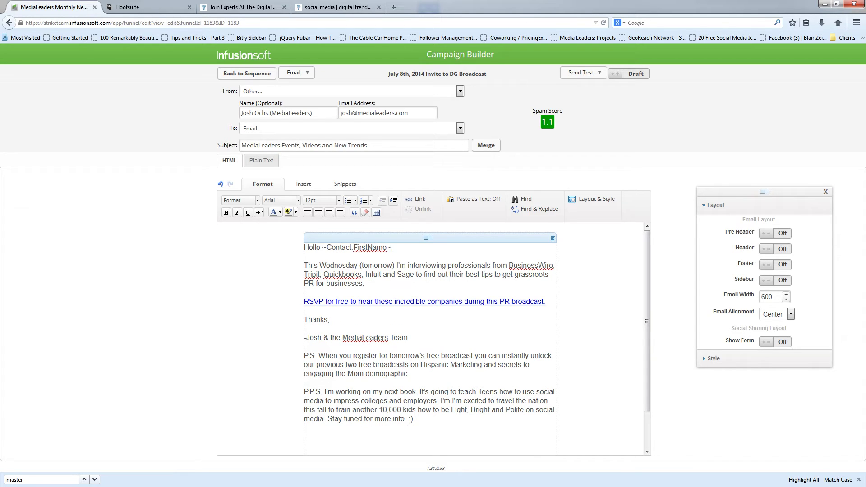
{"action": "key", "text": "BackSpace"}
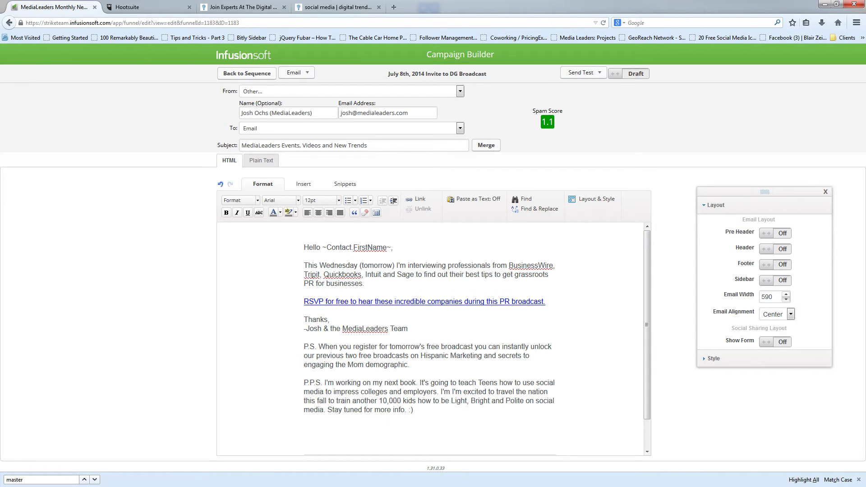
- Reduce the email width to 500 in the layout settings
{"action": "key", "text": "Down"}
{"action": "key", "text": "Down"}
{"action": "key", "text": "Down"}
{"action": "key", "text": "Down"}
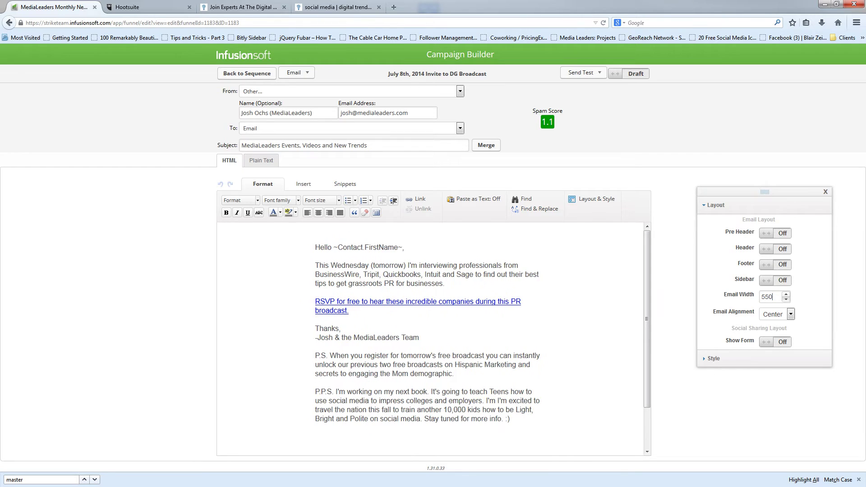
{"action": "key", "text": "Down"}
{"action": "key", "text": "Down"}
{"action": "key", "text": "Down"}
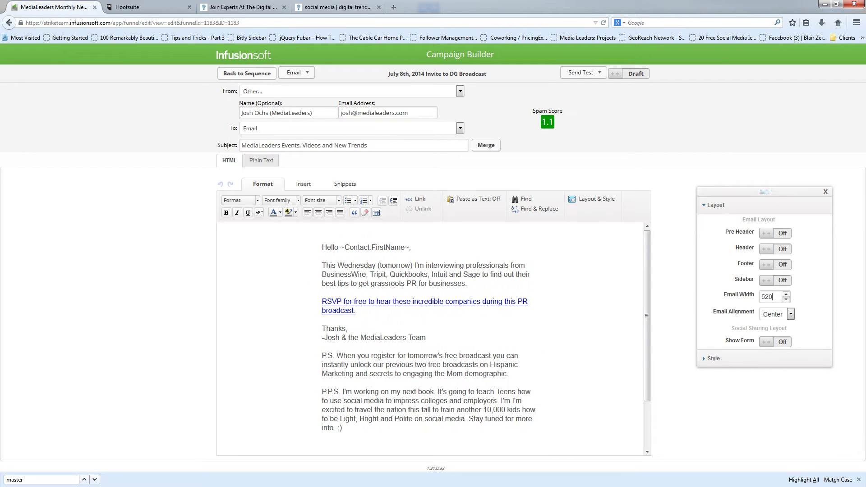
{"action": "key", "text": "Down"}
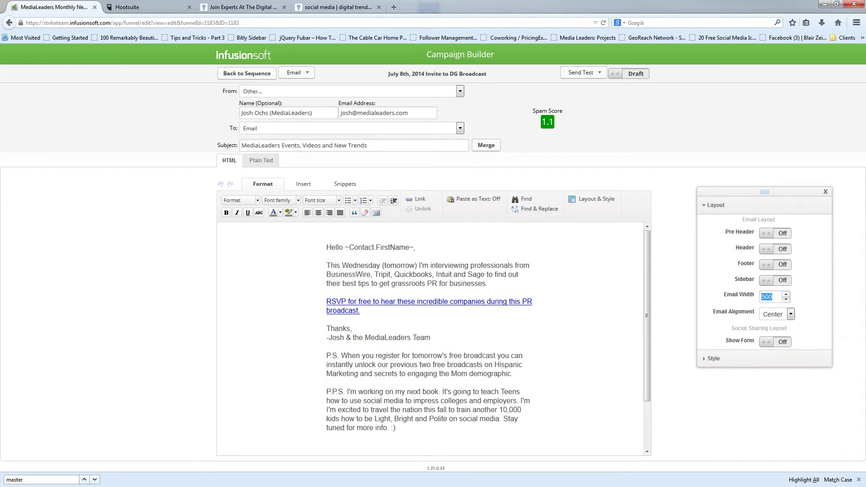
{"action": "key", "text": "Left"}
- Send a test of the invite email to the team referral partner test contact and dismiss the notice
{"action": "left_click", "coordinate": [582, 73]}
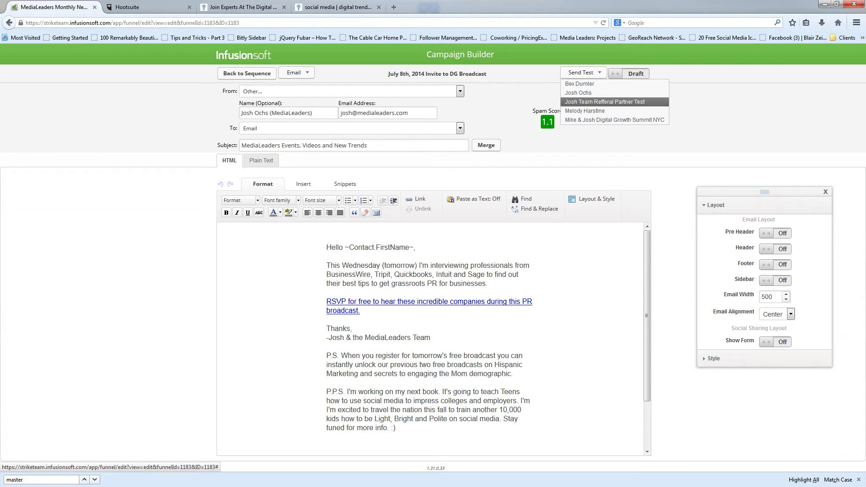
{"action": "left_click", "coordinate": [604, 101]}
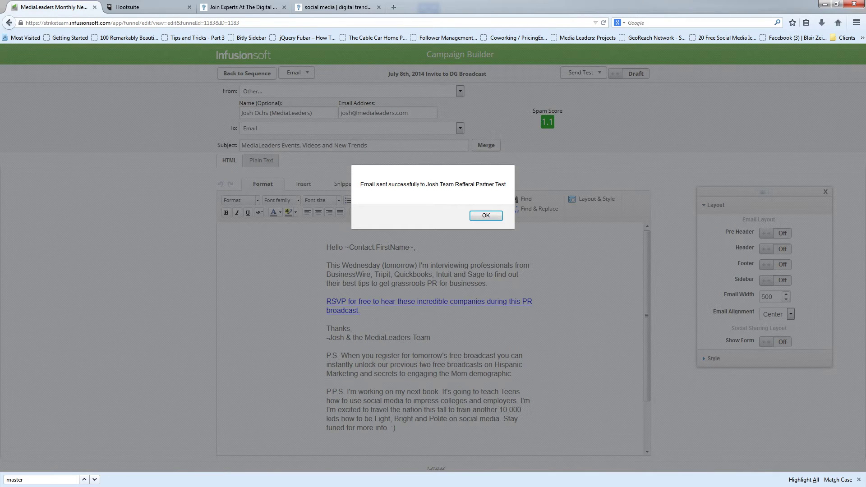
{"action": "key", "text": "Return"}
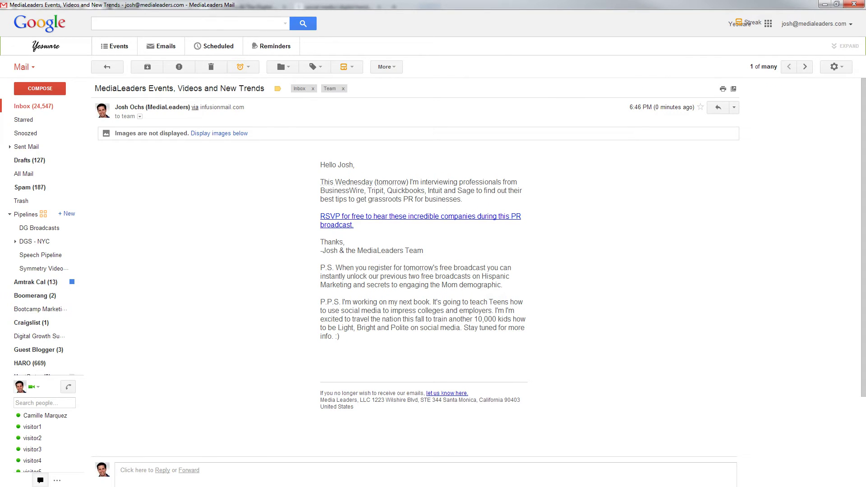
- Check the received test email's subject line in Gmail and narrow its window over the Campaign Builder to review the layout
{"action": "left_click_drag", "start_coordinate": [95, 88], "coordinate": [264, 88]}
{"action": "left_click", "coordinate": [836, 4]}
{"action": "left_click_drag", "start_coordinate": [789, 244], "coordinate": [459, 243]}
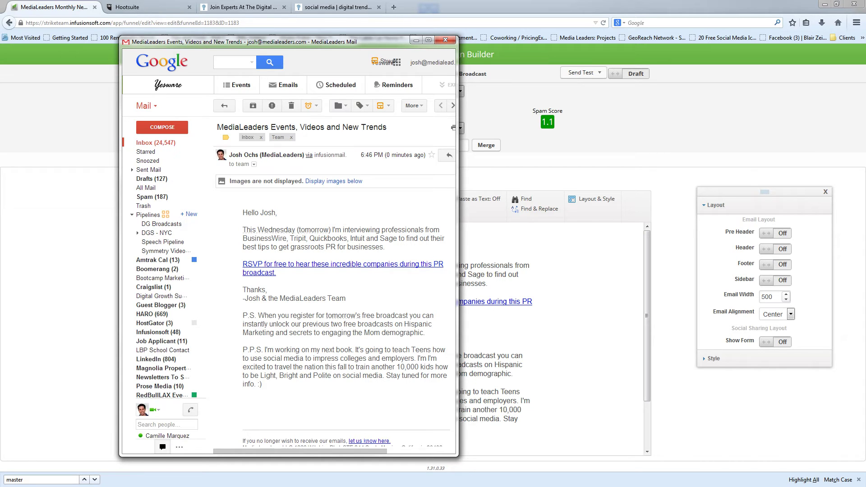
- Review the opening paragraph of the received test email and open its RSVP link
{"action": "left_click_drag", "start_coordinate": [242, 212], "coordinate": [384, 247]}
{"action": "left_click_drag", "start_coordinate": [243, 229], "coordinate": [385, 247]}
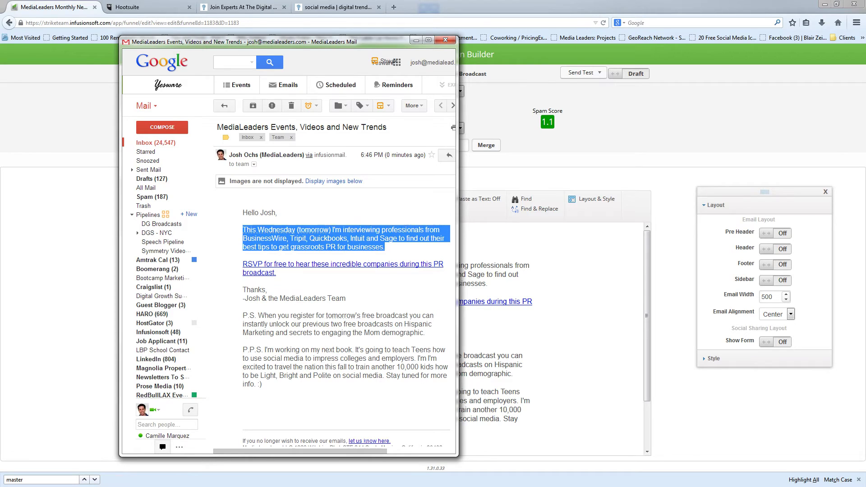
{"action": "left_click", "coordinate": [243, 212], "text": "shift"}
{"action": "left_click", "coordinate": [253, 221]}
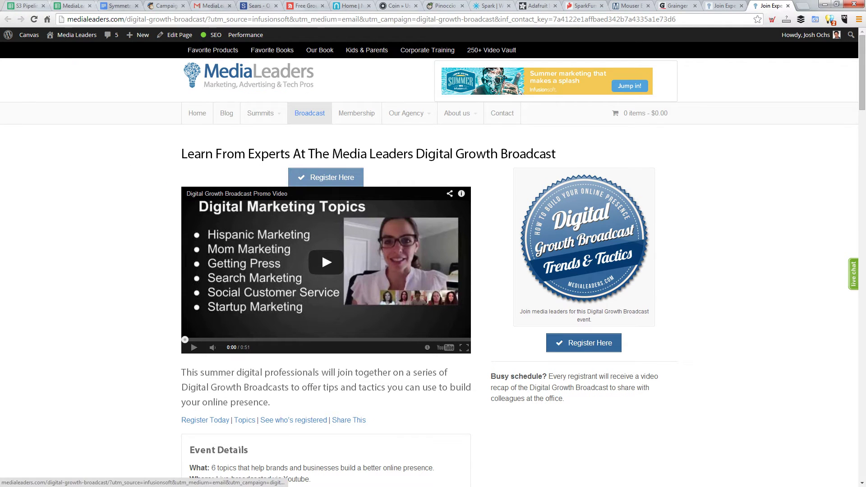
- Check the Digital Growth Broadcast landing page down to its registration form in a narrow mobile-width window, and restore the window to full size
{"action": "left_click", "coordinate": [837, 4]}
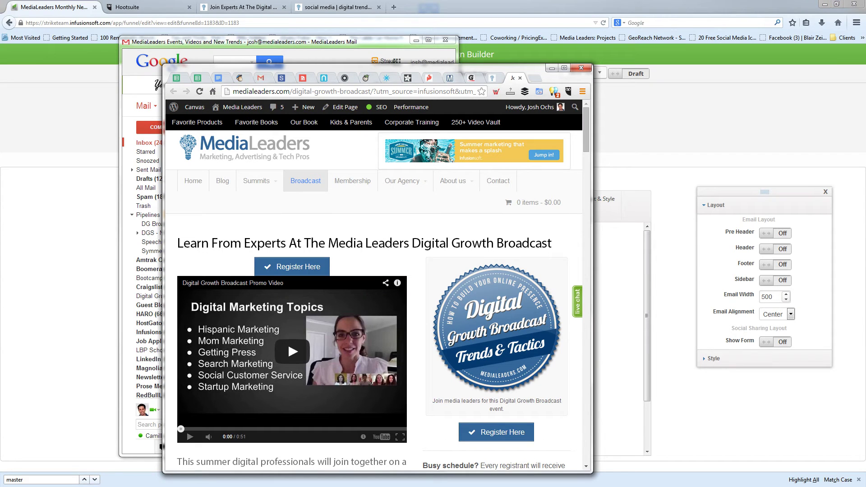
{"action": "left_click_drag", "start_coordinate": [593, 270], "coordinate": [381, 271]}
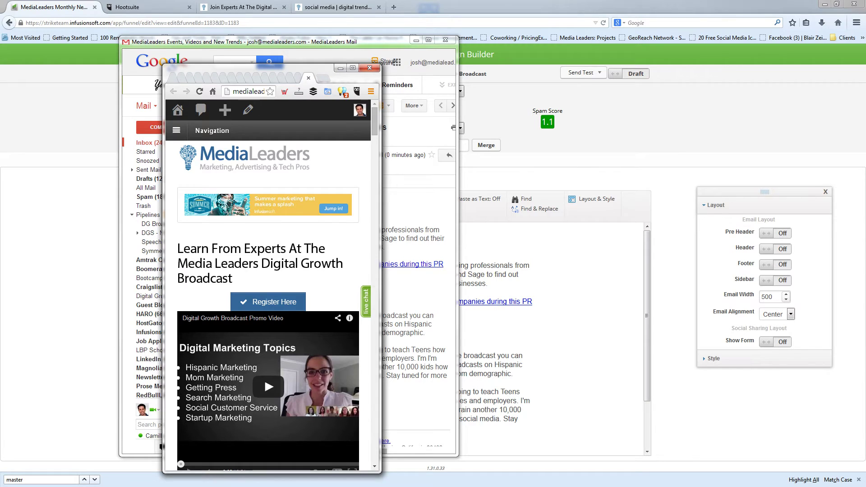
{"action": "scroll", "coordinate": [269, 289], "scroll_direction": "down", "scroll_amount": 2}
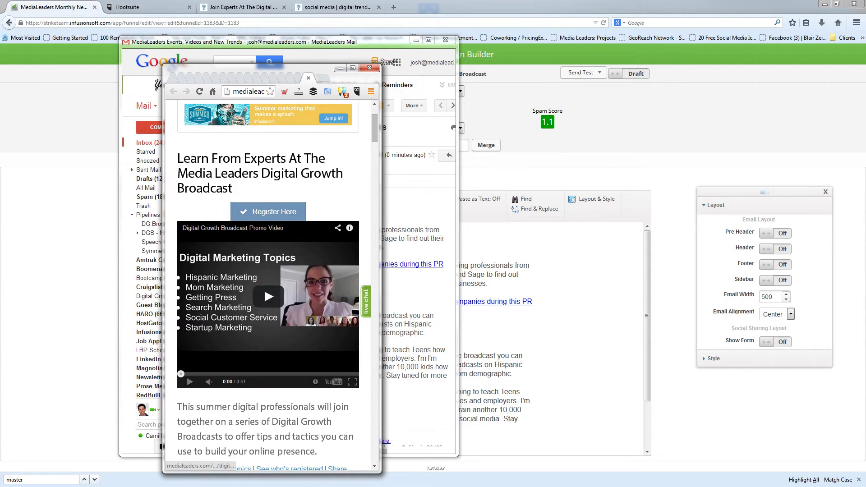
{"action": "scroll", "coordinate": [268, 284], "scroll_direction": "down", "scroll_amount": 8}
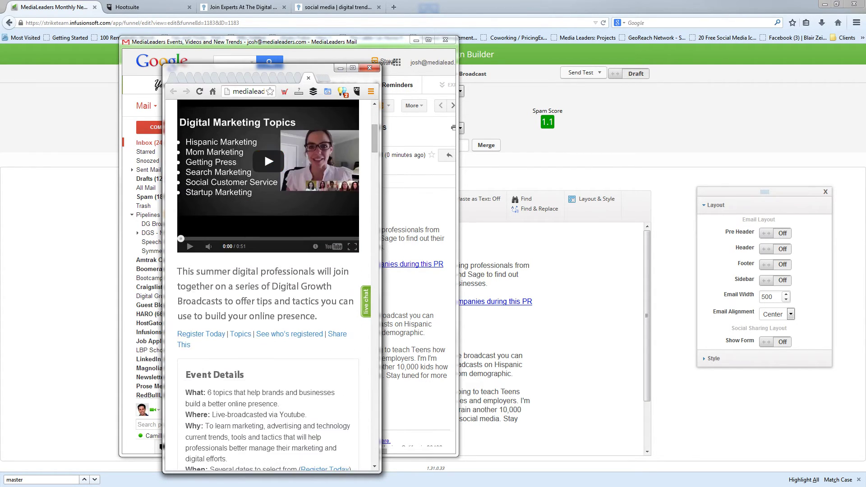
{"action": "scroll", "coordinate": [268, 289], "scroll_direction": "down", "scroll_amount": 2}
{"action": "scroll", "coordinate": [271, 289], "scroll_direction": "down", "scroll_amount": 11}
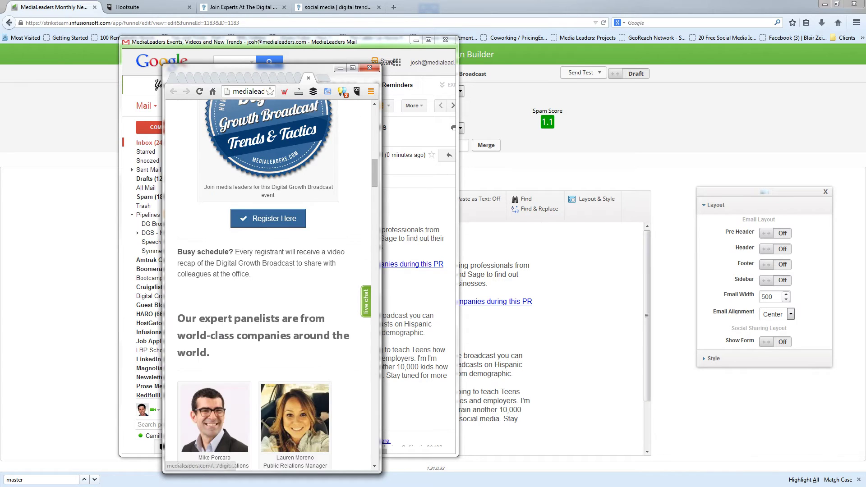
{"action": "scroll", "coordinate": [271, 289], "scroll_direction": "down", "scroll_amount": 15}
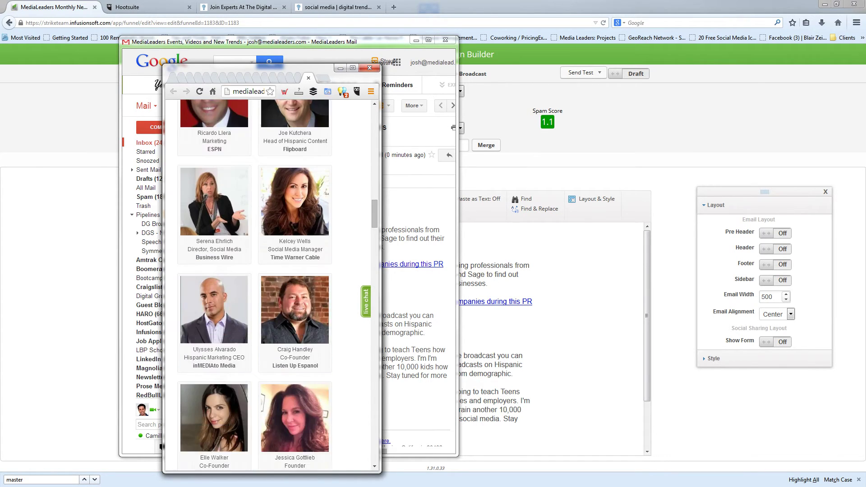
{"action": "scroll", "coordinate": [271, 288], "scroll_direction": "down", "scroll_amount": 7}
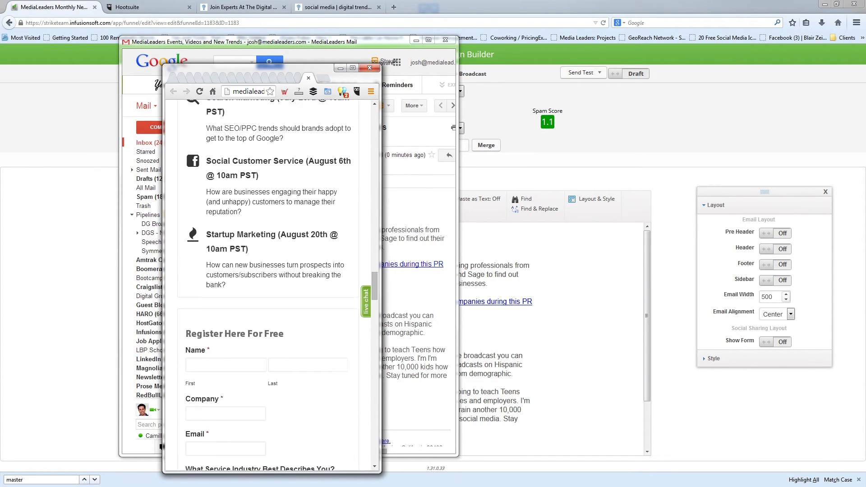
{"action": "scroll", "coordinate": [271, 289], "scroll_direction": "down", "scroll_amount": 6}
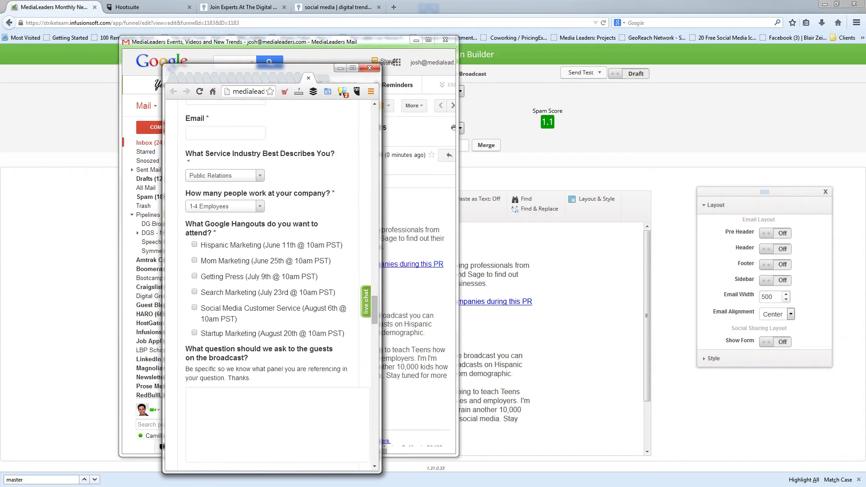
{"action": "key", "text": "super+Up"}
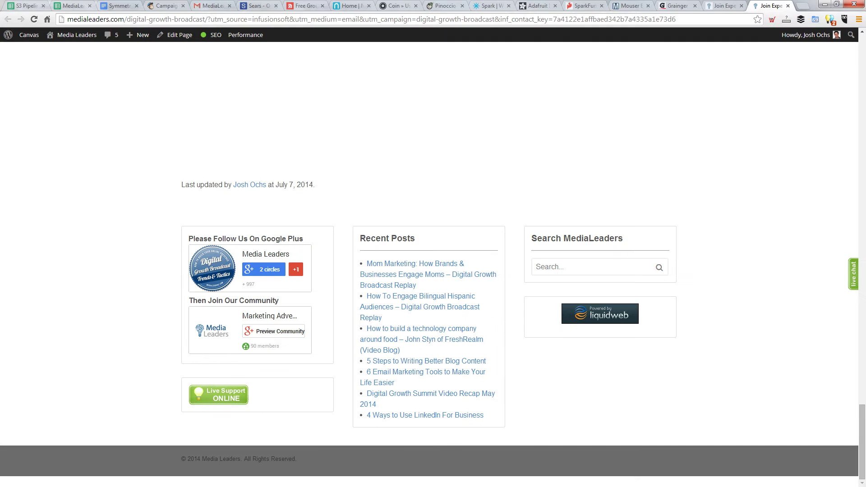
{"action": "scroll", "coordinate": [433, 244], "scroll_direction": "up", "scroll_amount": 8}
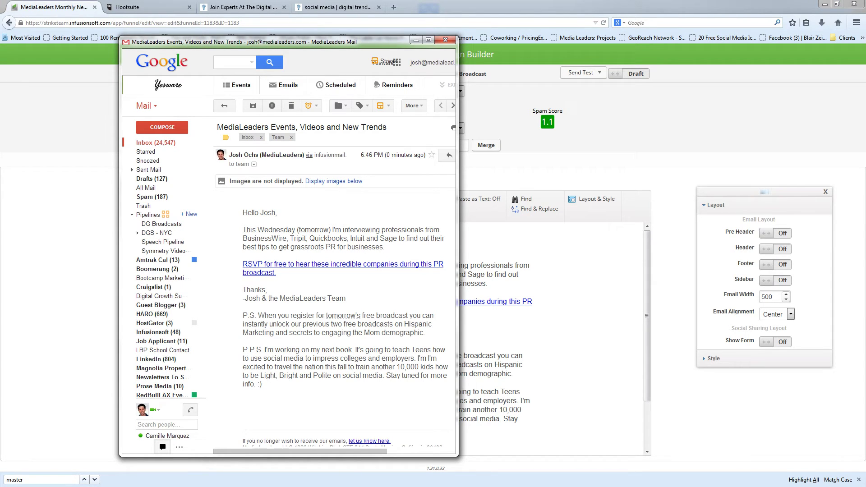
- Compare the received test email's subject line in Gmail with the invite's subject line in the Campaign Builder
{"action": "left_click_drag", "start_coordinate": [217, 127], "coordinate": [387, 127]}
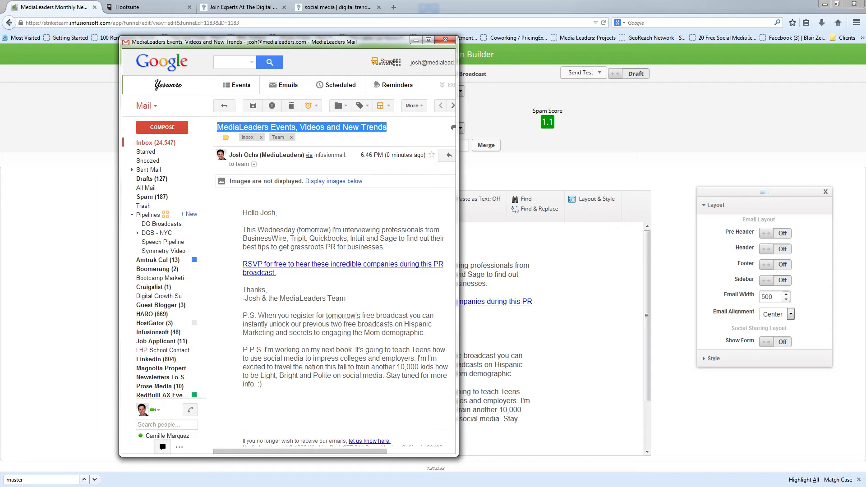
{"action": "left_click", "coordinate": [416, 40]}
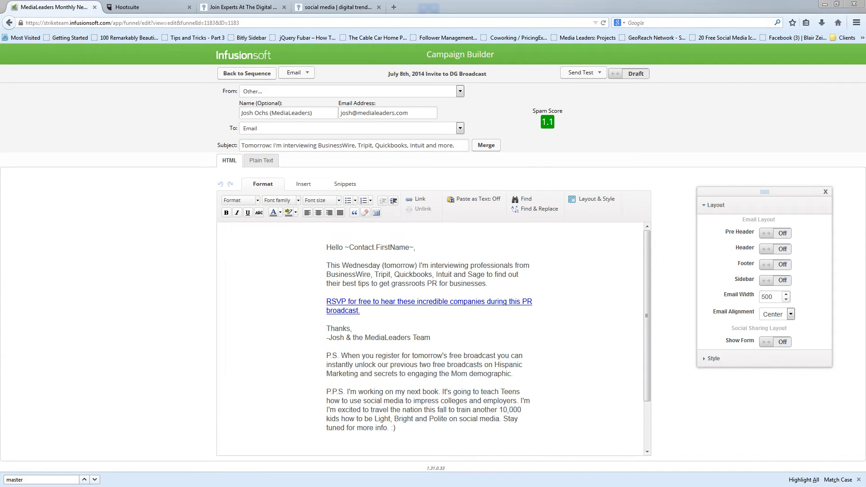
{"action": "left_click", "coordinate": [283, 145]}
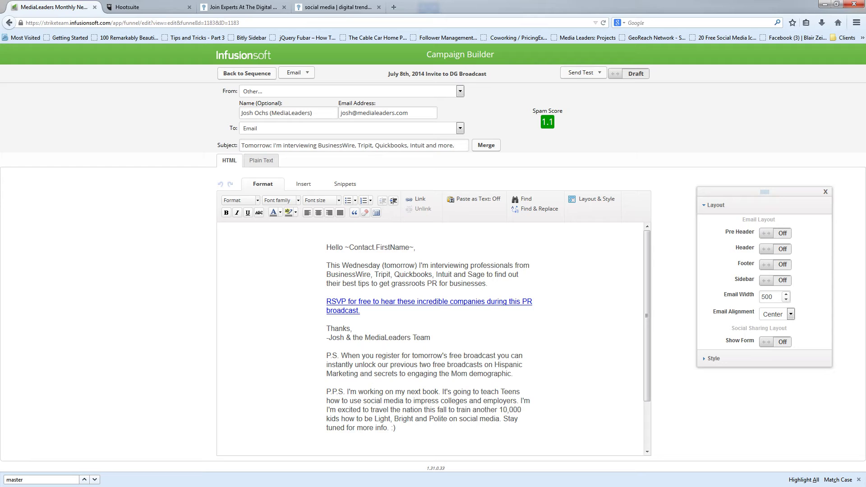
{"action": "left_click_drag", "start_coordinate": [454, 145], "coordinate": [262, 145]}
{"action": "left_click", "coordinate": [242, 145]}
{"action": "left_click", "coordinate": [262, 145]}
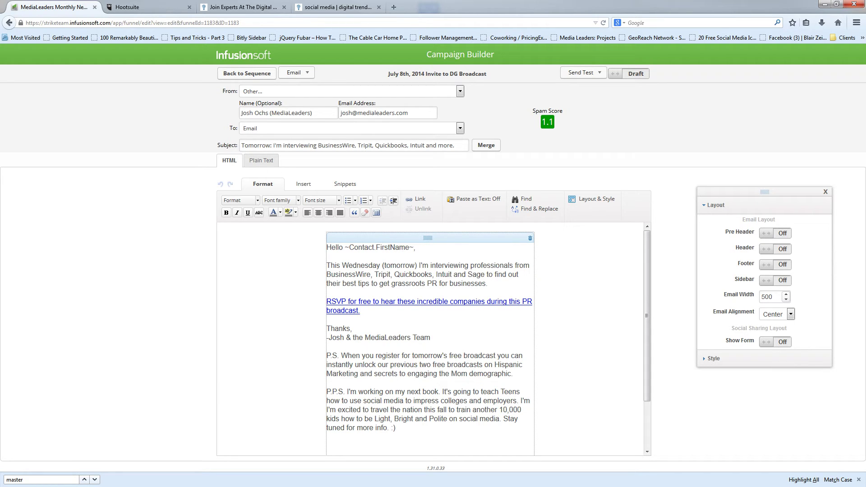
- Review the invite's body text from the opening paragraph to the P.P.S. about the next book
{"action": "left_click", "coordinate": [454, 283]}
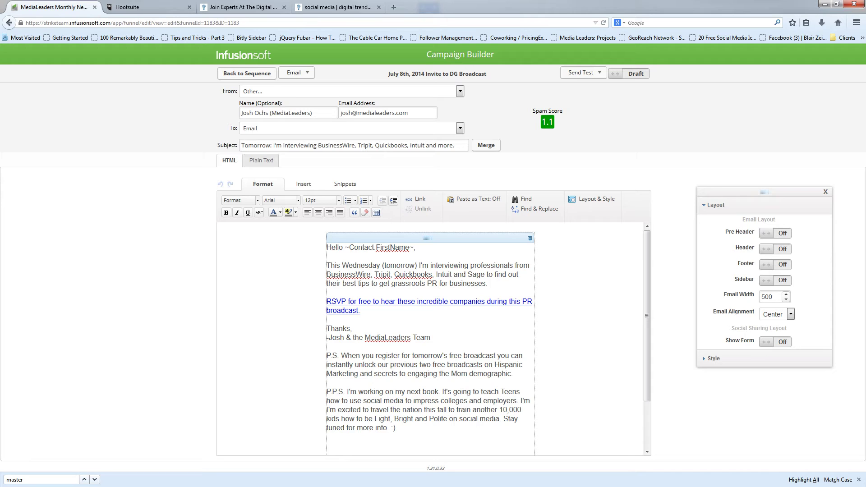
{"action": "left_click_drag", "start_coordinate": [396, 428], "coordinate": [327, 391]}
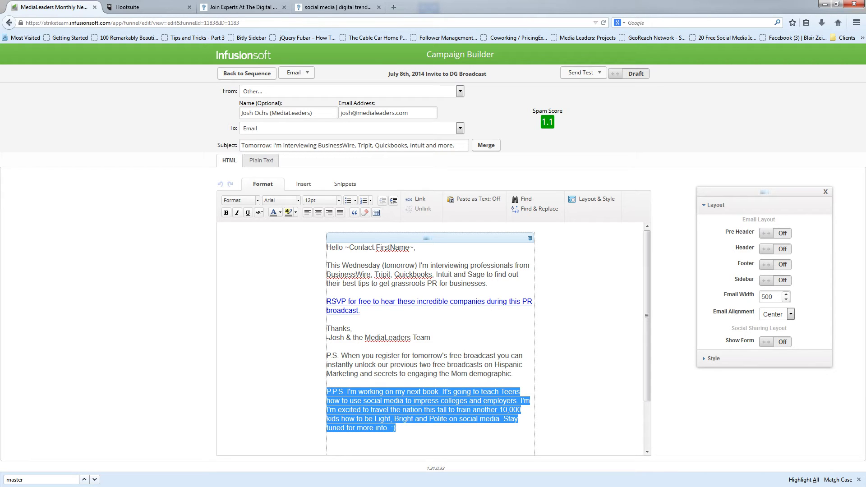
{"action": "left_click", "coordinate": [329, 383]}
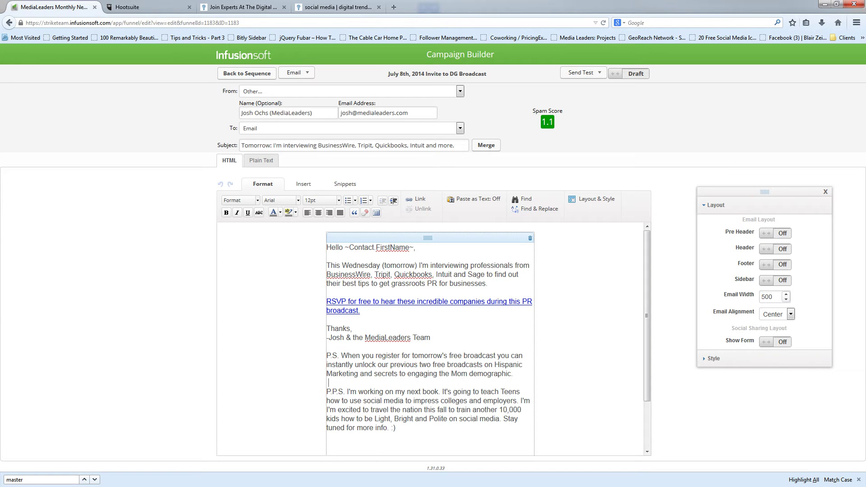
{"action": "left_click_drag", "start_coordinate": [326, 392], "coordinate": [447, 419]}
{"action": "left_click", "coordinate": [398, 428]}
{"action": "left_click", "coordinate": [447, 418]}
- Insert "on a Google Hangout" after "Intuit and Sage" in the invite's opening paragraph and reread the paragraph
{"action": "left_click_drag", "start_coordinate": [326, 265], "coordinate": [488, 283]}
{"action": "left_click", "coordinate": [490, 283]}
{"action": "type", "text": "on a Google "}
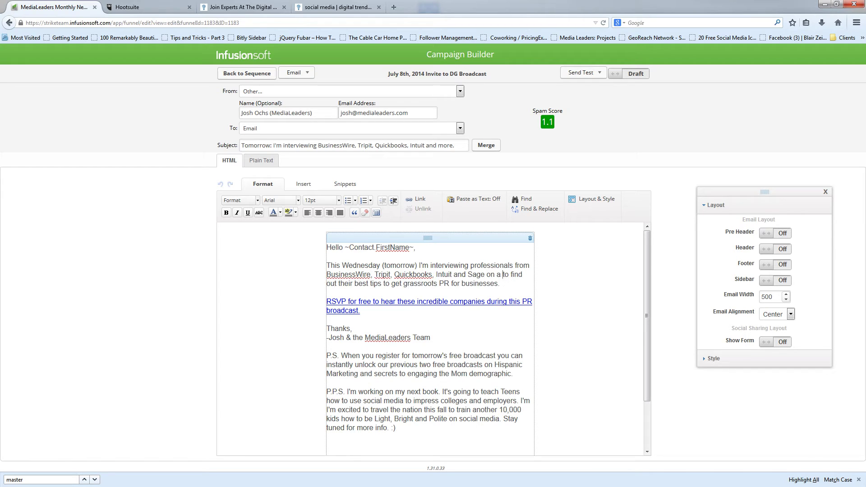
{"action": "type", "text": "Hangout"}
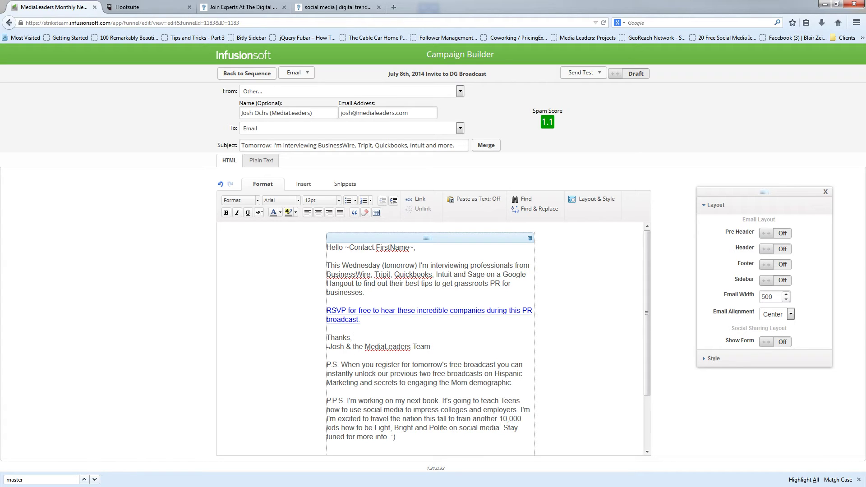
{"action": "left_click_drag", "start_coordinate": [331, 266], "coordinate": [365, 293]}
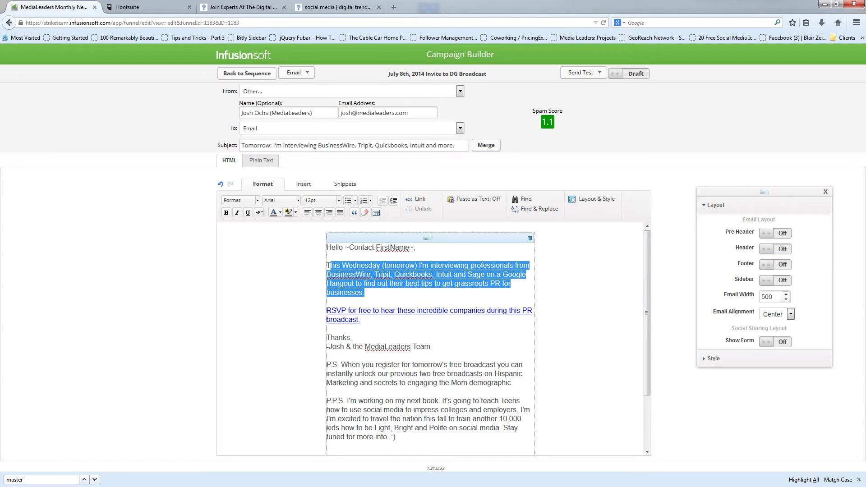
{"action": "left_click", "coordinate": [329, 329]}
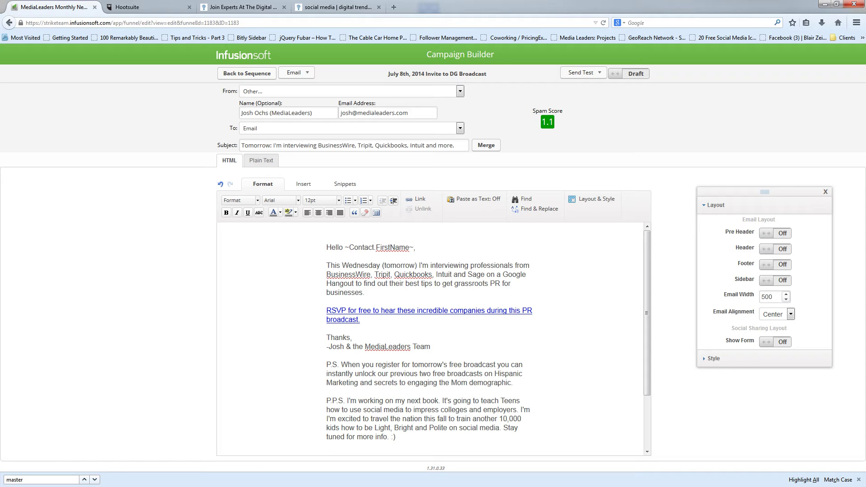
- Set the invite email's From sender to the presenter's own user account and review the available sender choices
{"action": "left_click", "coordinate": [460, 91]}
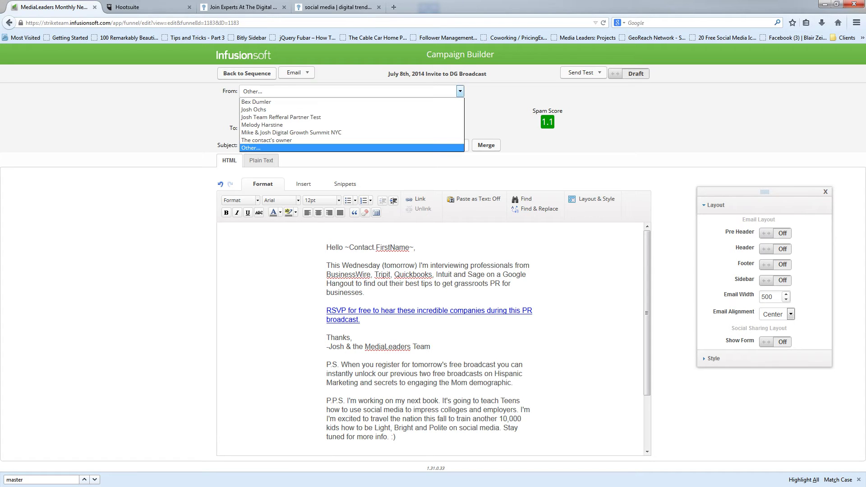
{"action": "left_click", "coordinate": [254, 109]}
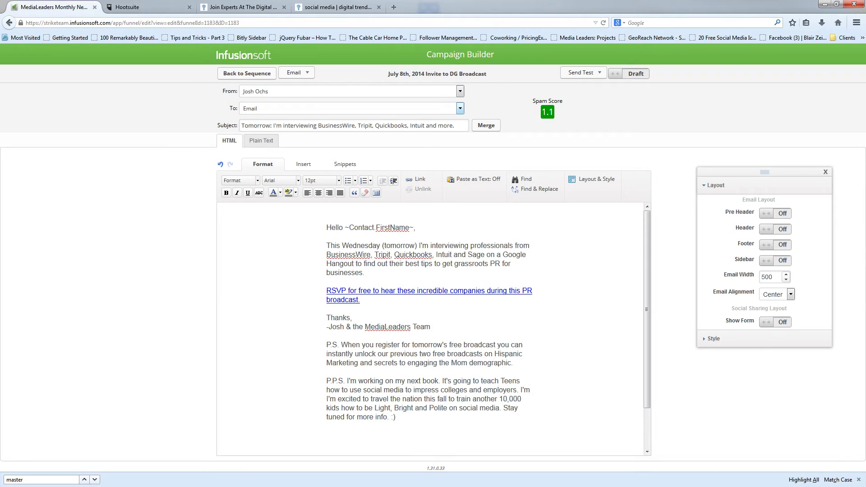
{"action": "left_click", "coordinate": [460, 91]}
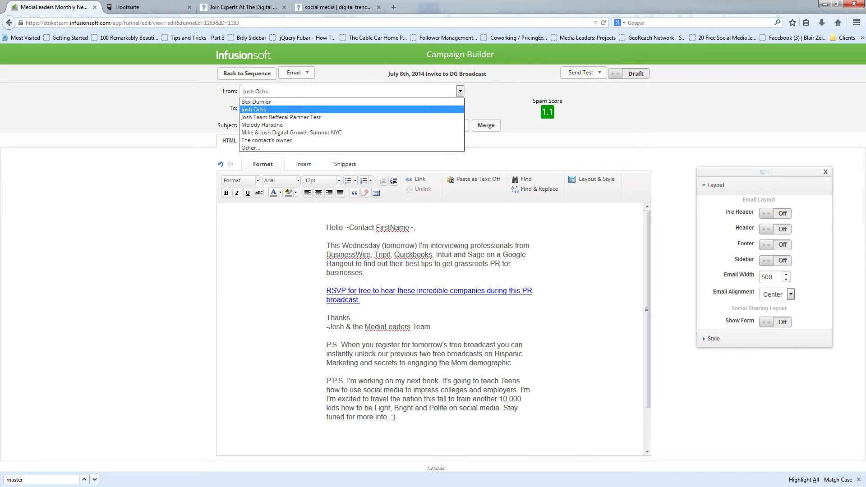
{"action": "left_click", "coordinate": [459, 109]}
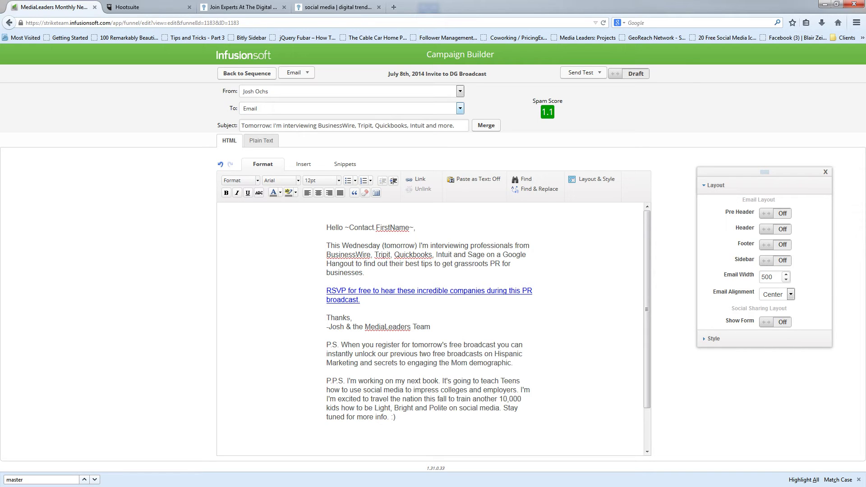
- Mark the invite email as Ready and return to the July 8th newsletter sequence
{"action": "left_click", "coordinate": [629, 73]}
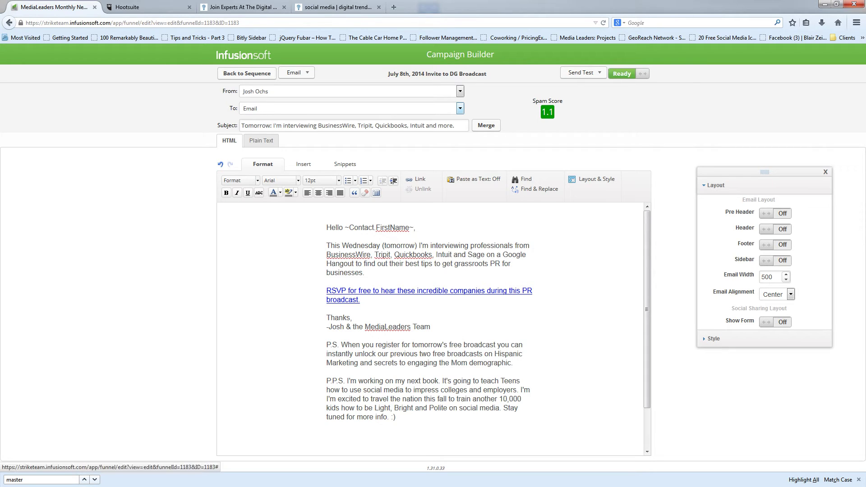
{"action": "left_click", "coordinate": [247, 74]}
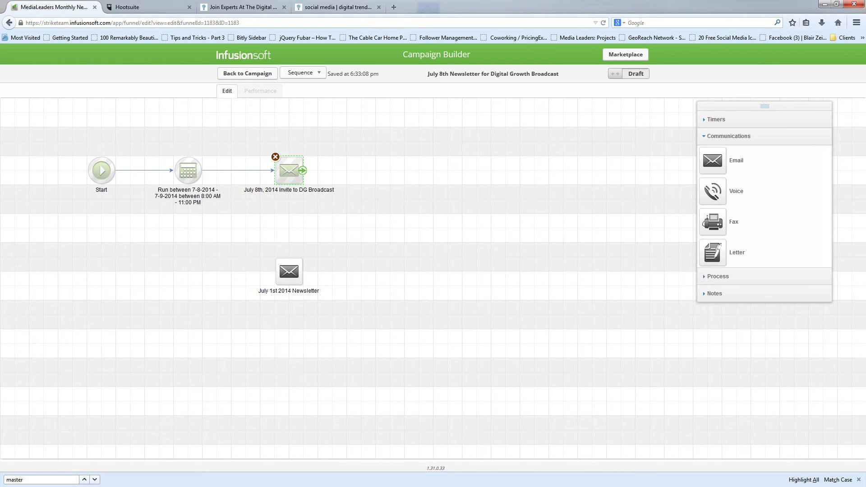
- Reopen the "July 8th, 2014 Invite to DG Broadcast" email and delete the old test message in Gmail
{"action": "double_click", "coordinate": [289, 170]}
{"action": "key", "text": "alt+Tab"}
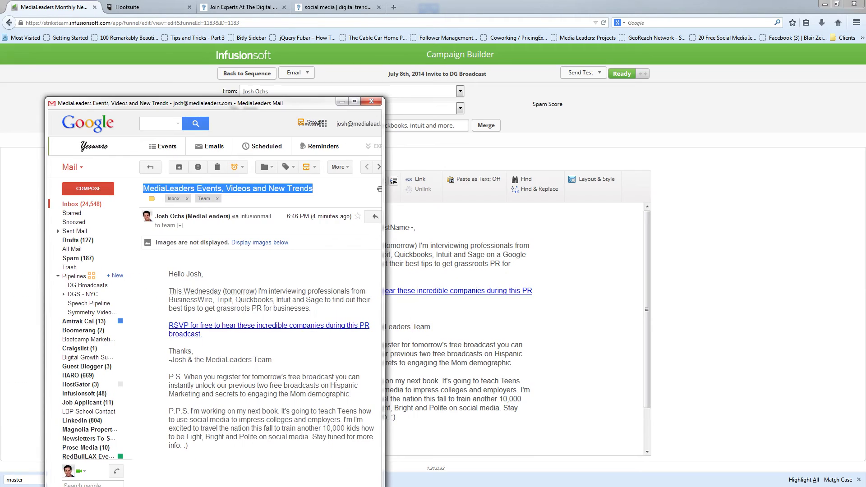
{"action": "key", "text": "alt+Tab"}
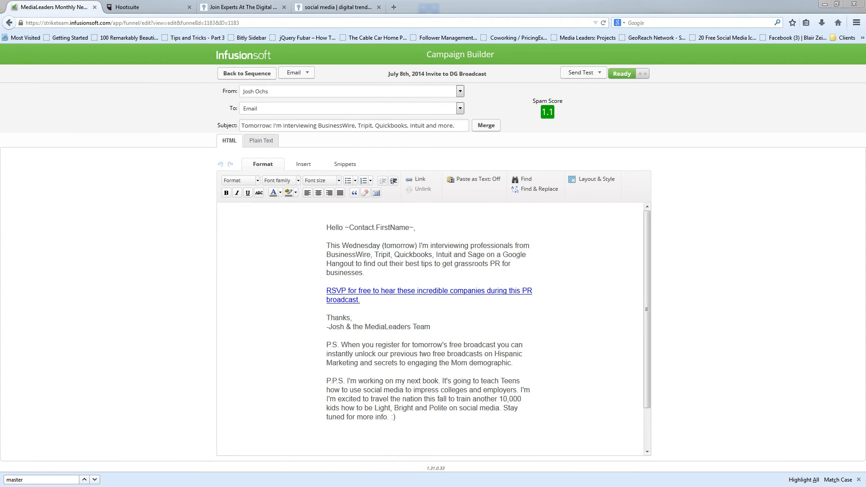
{"action": "key", "text": "alt+Tab"}
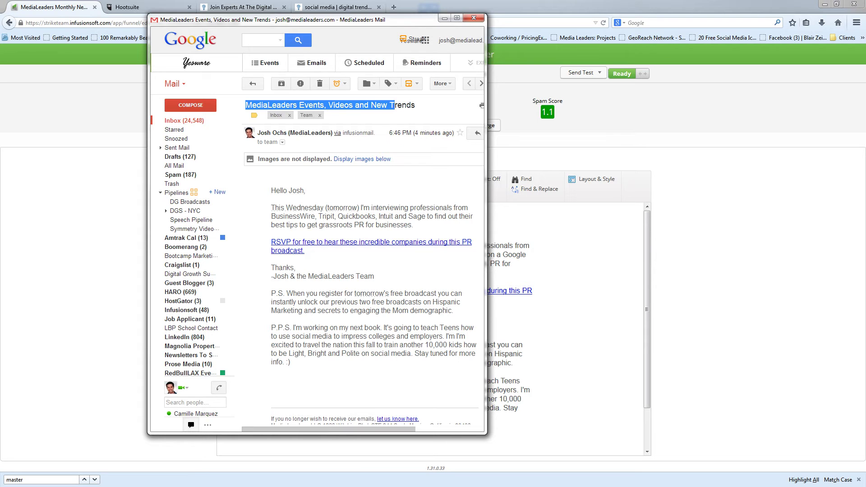
{"action": "left_click", "coordinate": [319, 84]}
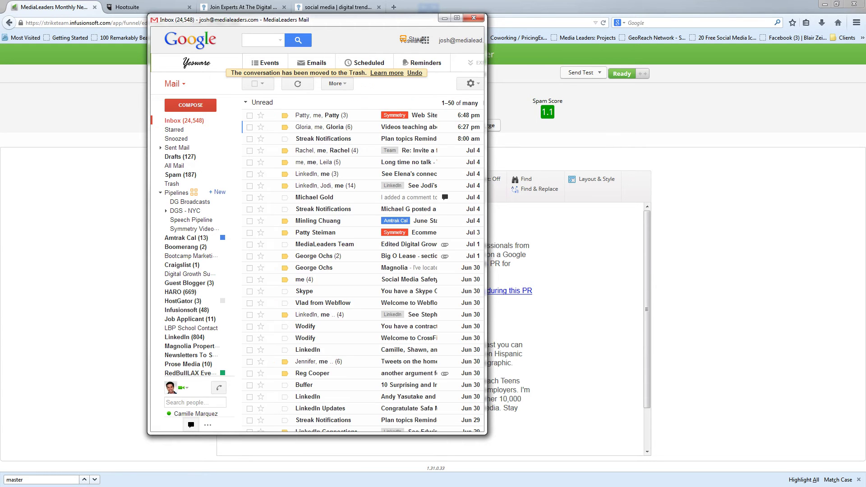
- Return to the invite email in Infusionsoft and send a test to the team referral partner test account
{"action": "key", "text": "alt+Tab"}
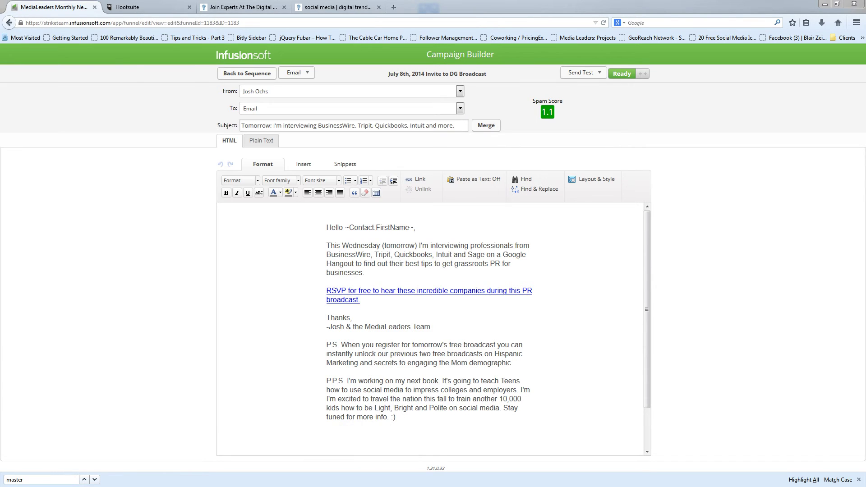
{"action": "left_click", "coordinate": [584, 73]}
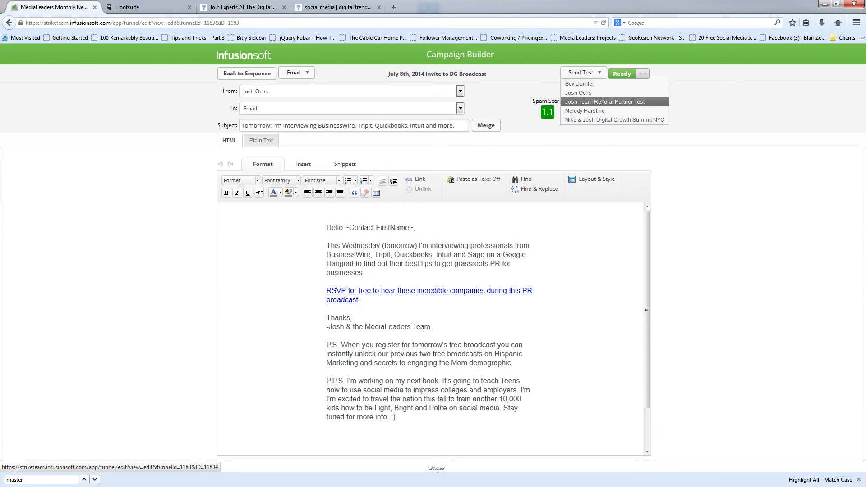
{"action": "left_click", "coordinate": [605, 101]}
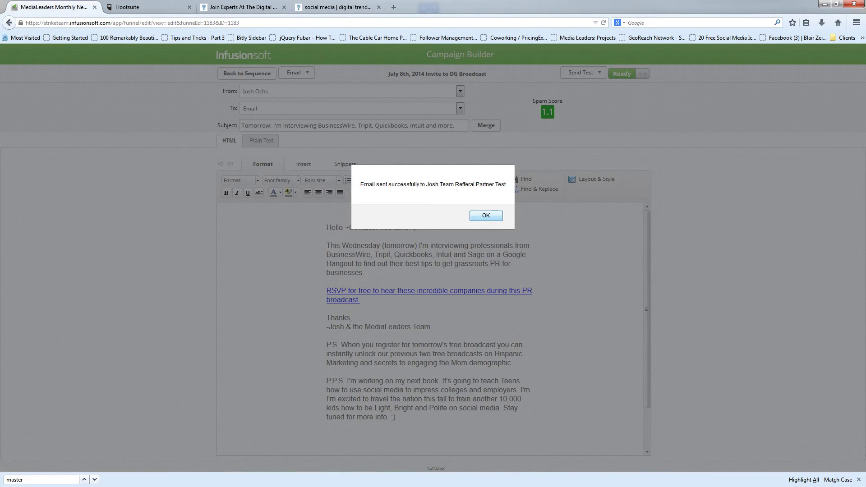
{"action": "left_click", "coordinate": [487, 215]}
- Open the received test invite in Gmail and examine its sender and recipient details
{"action": "key", "text": "alt+Tab"}
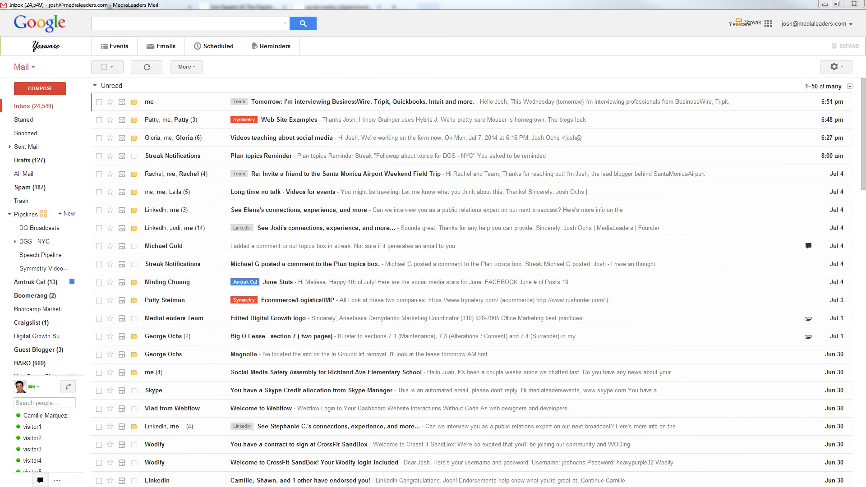
{"action": "key", "text": "Return"}
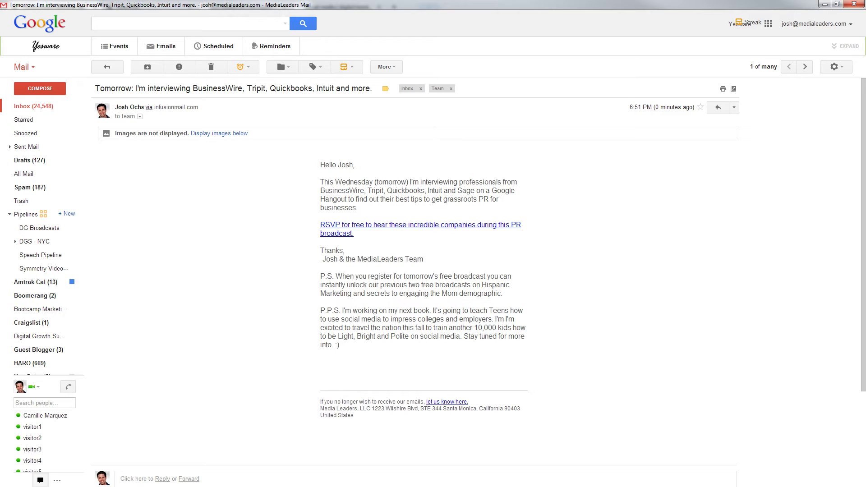
{"action": "left_click", "coordinate": [140, 116]}
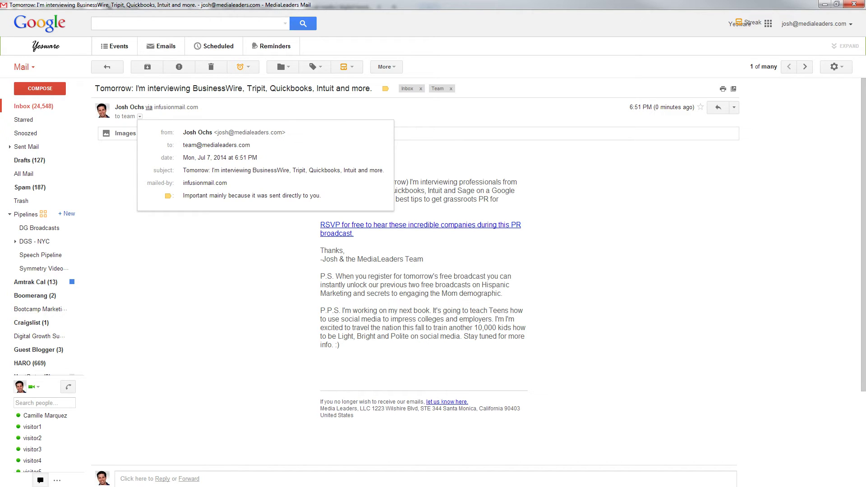
{"action": "key", "text": "super+Down"}
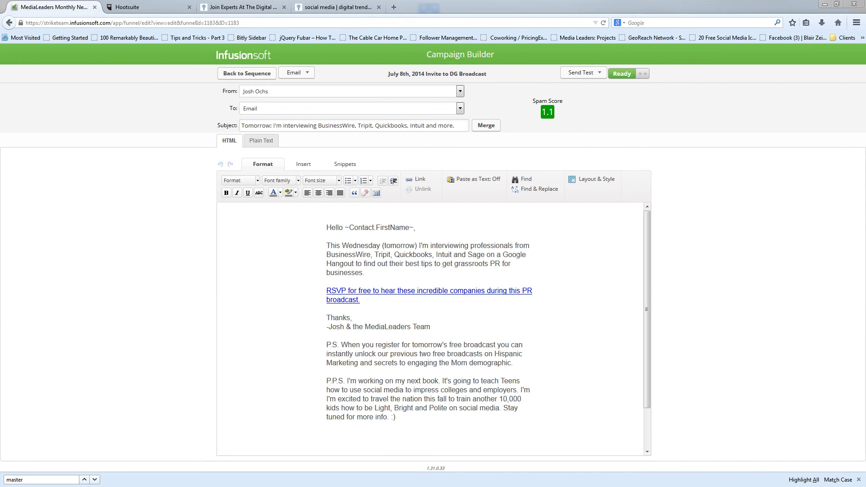
- Set the invite email's From sender to Other and append "(MediaLeaders)" to the sender name
{"action": "left_click", "coordinate": [460, 91]}
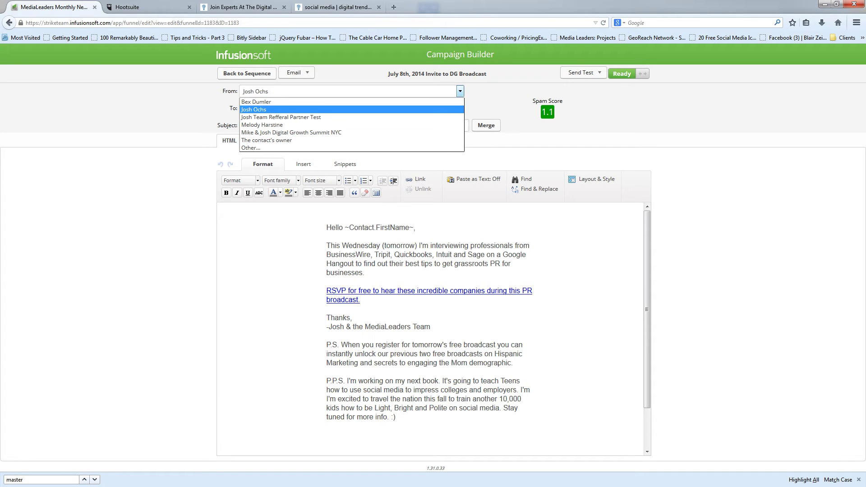
{"action": "key", "text": "Return"}
{"action": "key", "text": "alt+Down"}
{"action": "key", "text": "Down"}
{"action": "key", "text": "Down"}
{"action": "key", "text": "Down"}
{"action": "key", "text": "Down"}
{"action": "key", "text": "Down"}
{"action": "key", "text": "Return"}
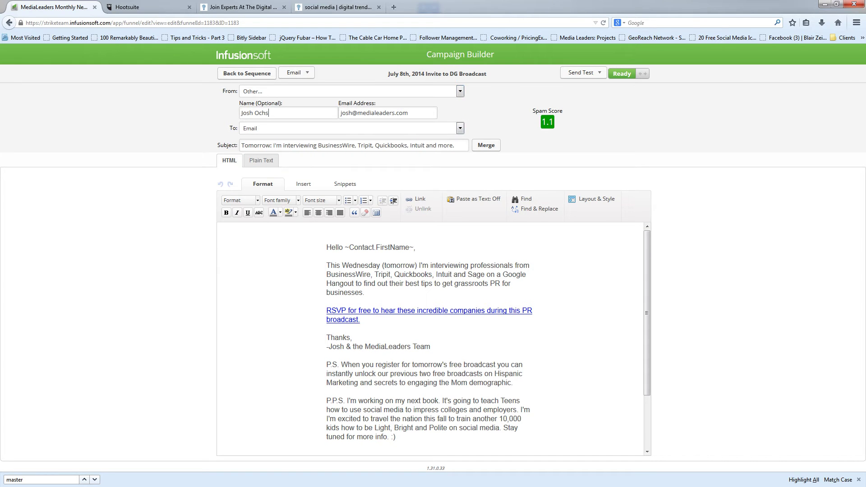
{"action": "type", "text": "(MediaLeaders"}
- Examine the custom sender name, comparing its personal name part with the company part in parentheses
{"action": "key", "text": "ctrl+shift+Left"}
{"action": "key", "text": "ctrl+shift+Left"}
{"action": "key", "text": "ctrl+shift+Left"}
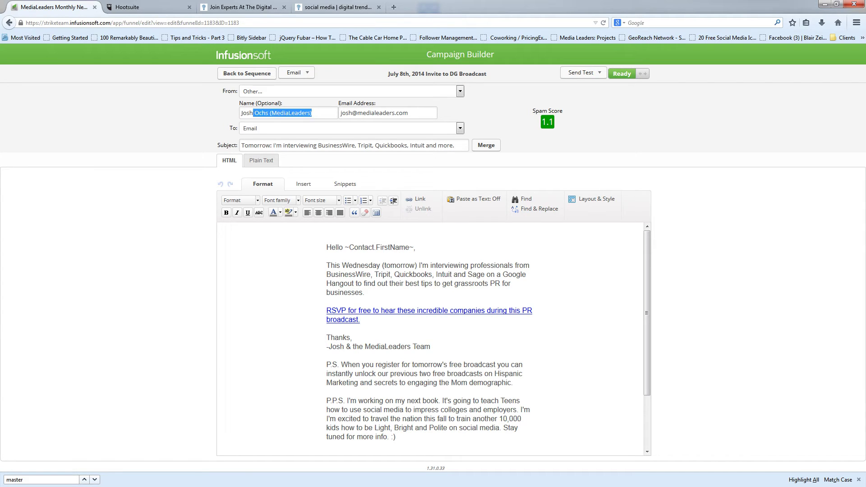
{"action": "left_click", "coordinate": [247, 113]}
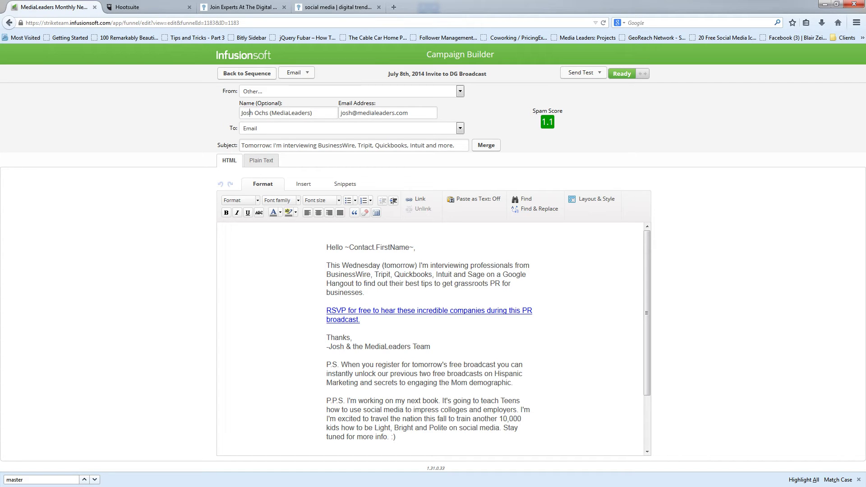
{"action": "left_click_drag", "start_coordinate": [241, 112], "coordinate": [313, 113]}
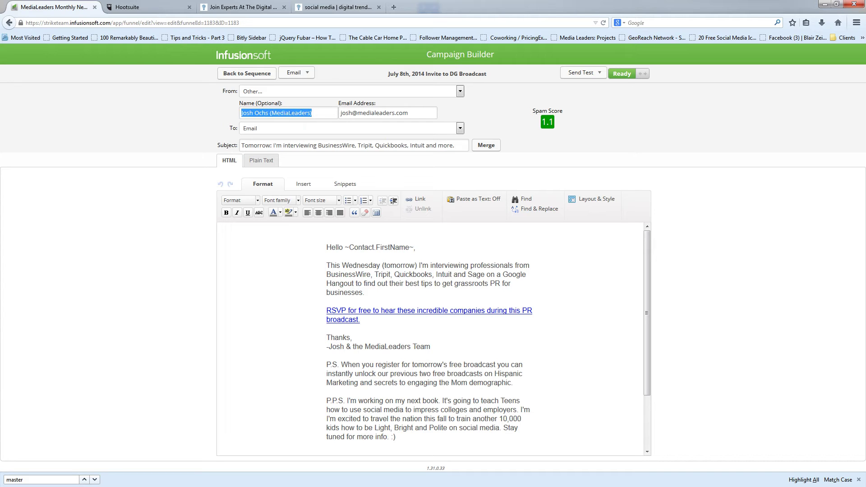
{"action": "left_click", "coordinate": [312, 112]}
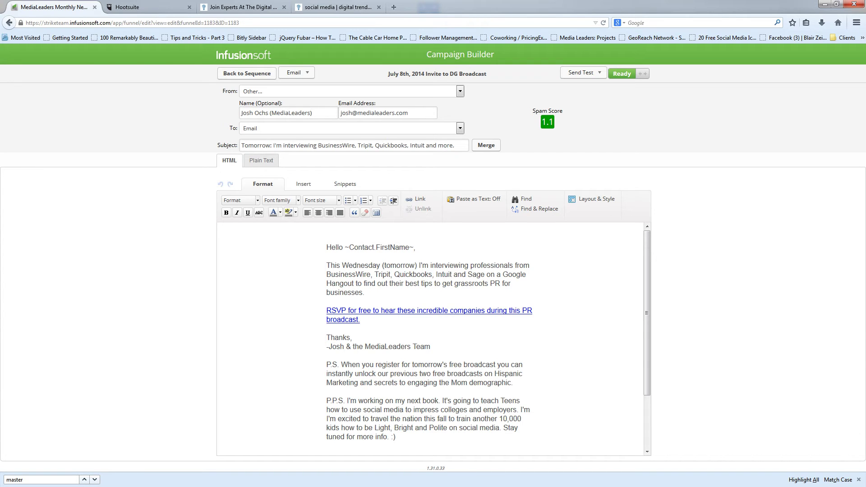
{"action": "left_click_drag", "start_coordinate": [269, 113], "coordinate": [241, 112]}
{"action": "left_click", "coordinate": [244, 113]}
{"action": "left_click_drag", "start_coordinate": [312, 113], "coordinate": [241, 112]}
{"action": "left_click", "coordinate": [245, 113]}
{"action": "double_click", "coordinate": [290, 113]}
{"action": "left_click", "coordinate": [300, 113]}
{"action": "left_click_drag", "start_coordinate": [241, 113], "coordinate": [269, 112]}
{"action": "left_click", "coordinate": [269, 112]}
{"action": "double_click", "coordinate": [305, 112]}
{"action": "left_click", "coordinate": [306, 112]}
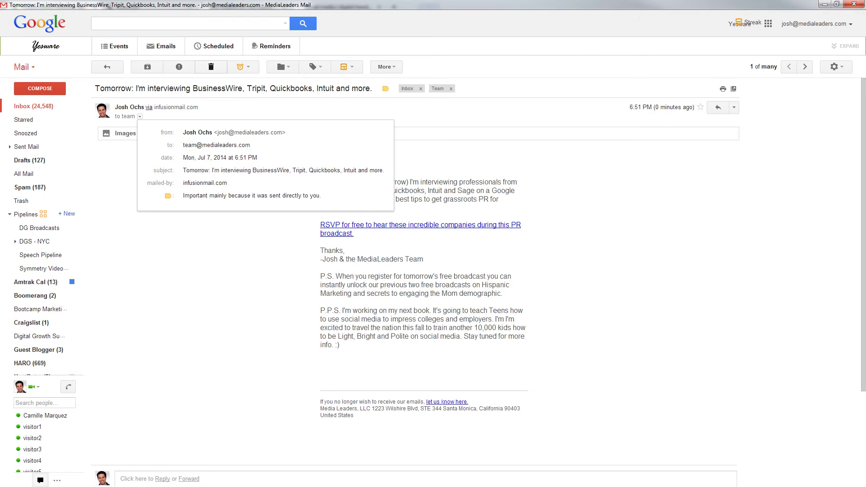
- Delete the previous test invite in Gmail and return to the invite email in Infusionsoft
{"action": "left_click", "coordinate": [210, 67]}
{"action": "key", "text": "super+Down"}
{"action": "key", "text": "super+Down"}
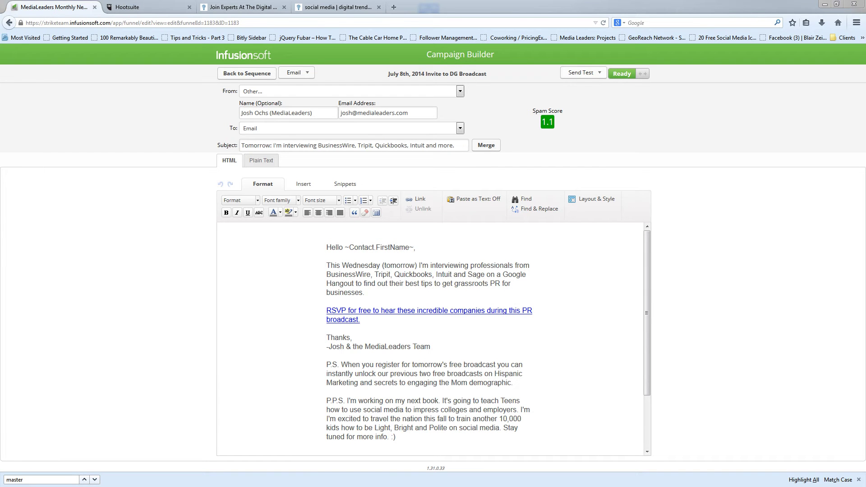
- Send a fresh test of the invite with the custom sender name to the team referral partner test account
{"action": "left_click", "coordinate": [583, 73]}
{"action": "left_click", "coordinate": [587, 110]}
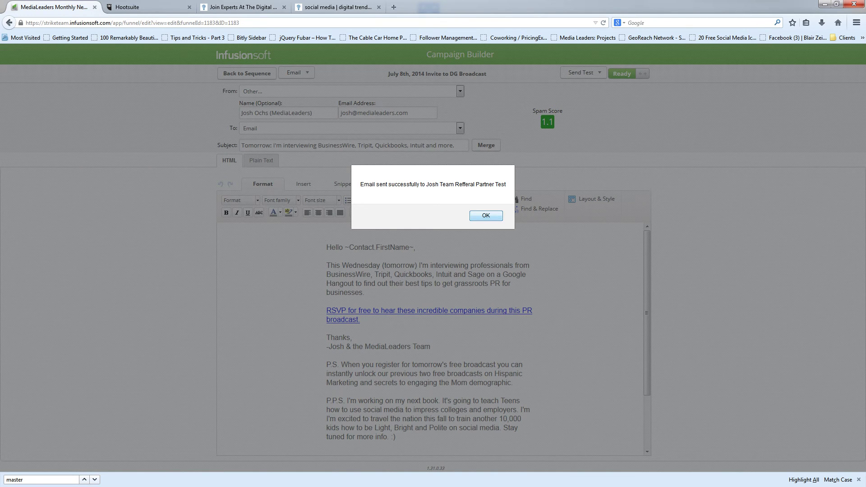
{"action": "left_click", "coordinate": [486, 215]}
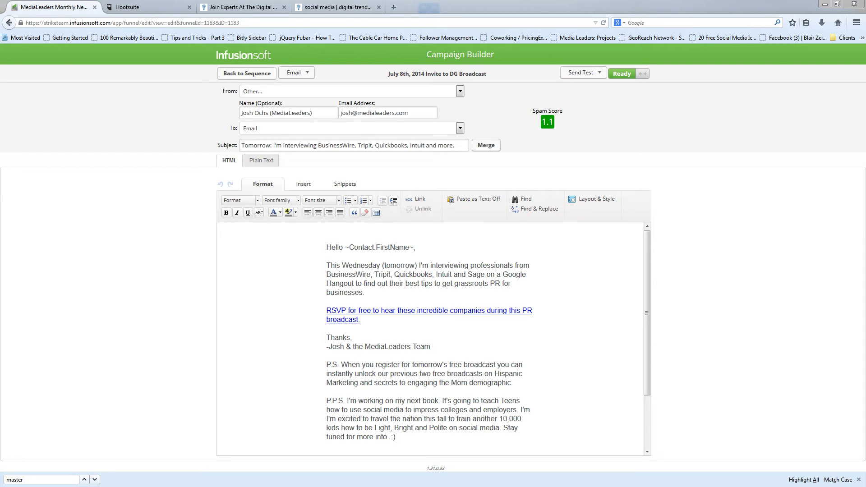
- Open the new test invite in Gmail and check the sender name shown in its header
{"action": "key", "text": "alt+Tab"}
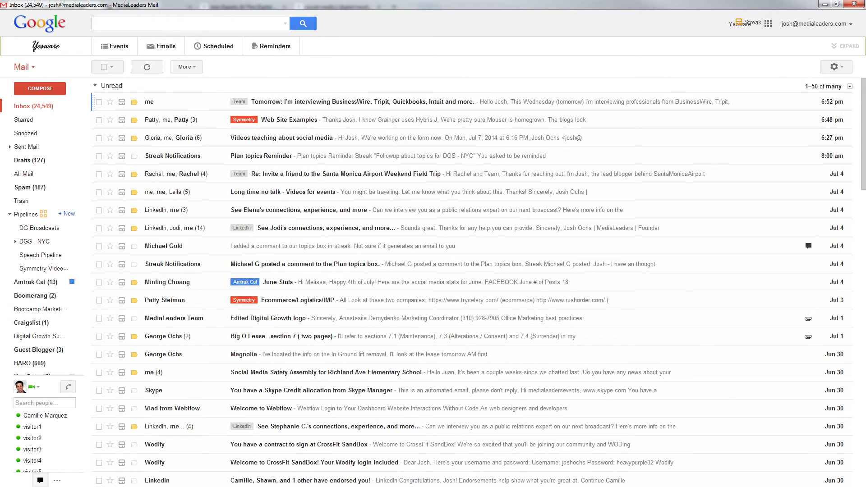
{"action": "left_click", "coordinate": [362, 102]}
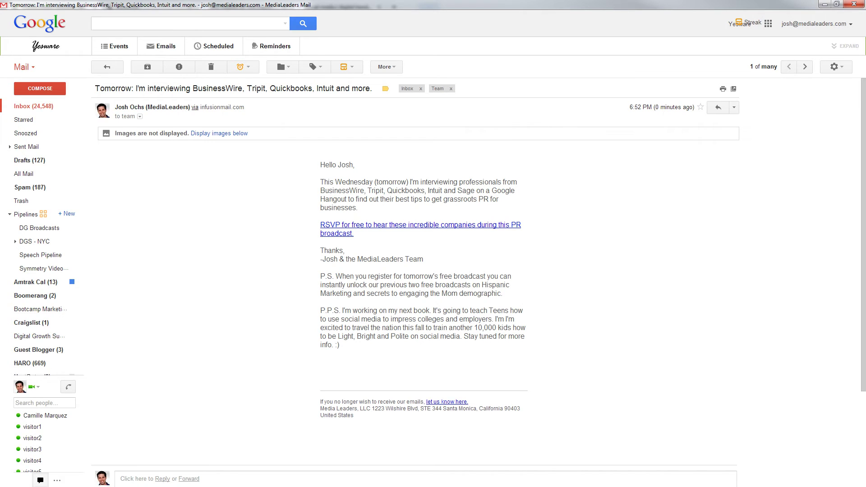
{"action": "left_click_drag", "start_coordinate": [115, 107], "coordinate": [188, 107]}
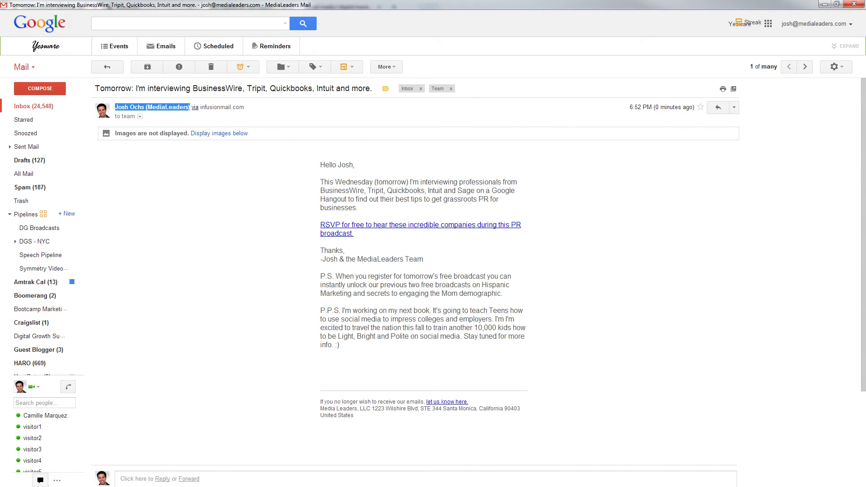
{"action": "left_click", "coordinate": [251, 108]}
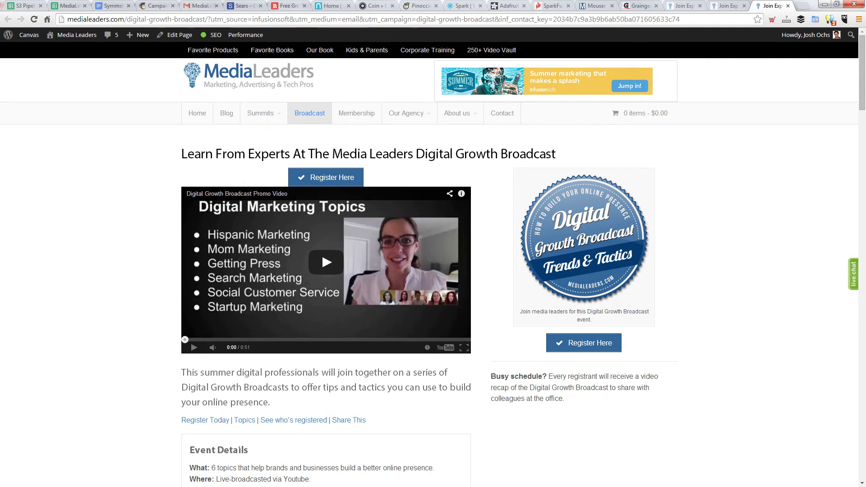
- Inspect the broadcast landing page's UTM tracking parameters in the address, and review its free registration form
{"action": "left_click_drag", "start_coordinate": [207, 18], "coordinate": [680, 19]}
{"action": "left_click", "coordinate": [680, 19]}
{"action": "left_click", "coordinate": [326, 178]}
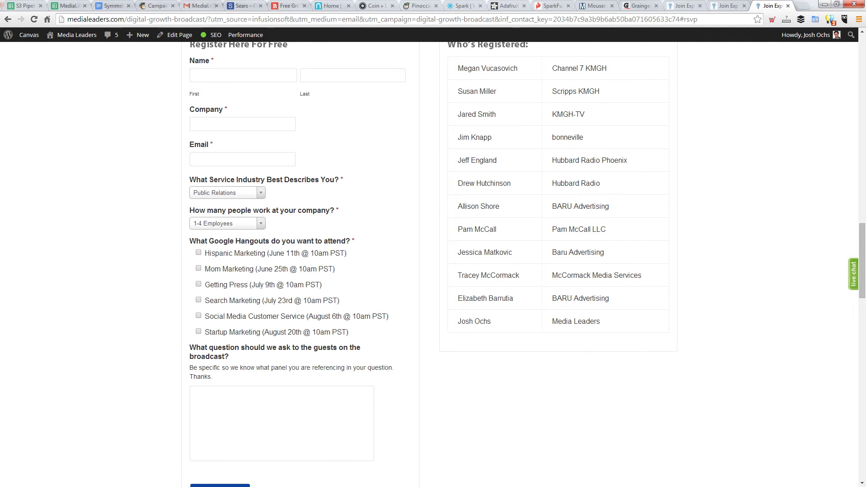
{"action": "scroll", "coordinate": [300, 262], "scroll_direction": "down", "scroll_amount": 12}
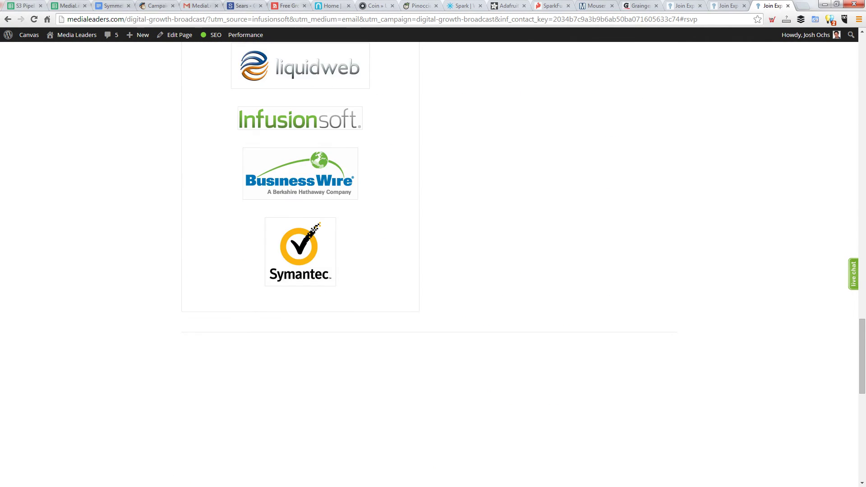
{"action": "scroll", "coordinate": [429, 261], "scroll_direction": "up", "scroll_amount": 13}
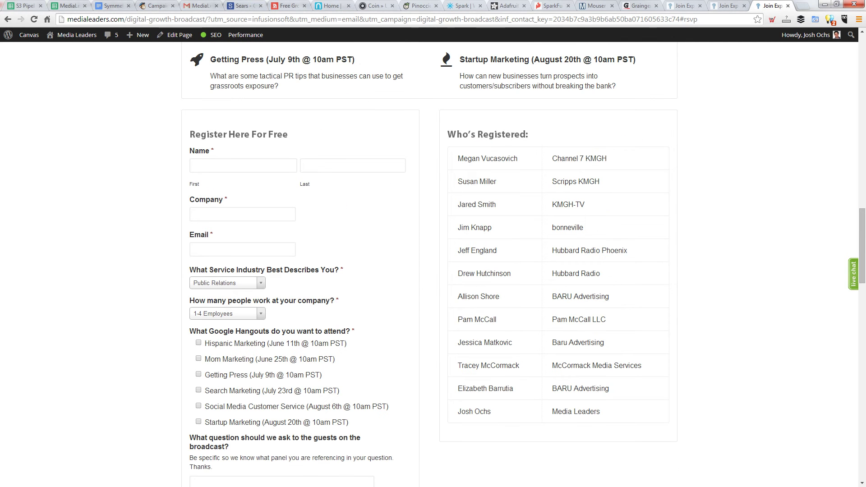
{"action": "left_click", "coordinate": [194, 165]}
- Replace the rsvp anchor in the landing page address with "registered" and load the registration confirmation section
{"action": "key", "text": "ctrl+l"}
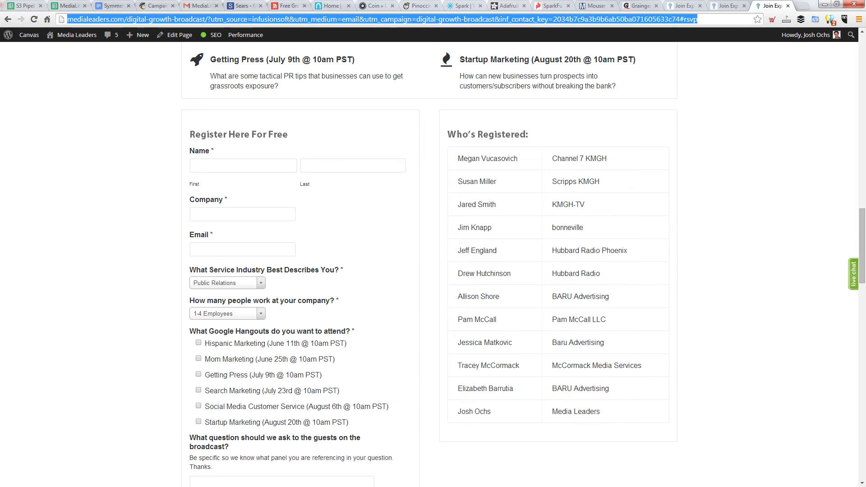
{"action": "key", "text": "End"}
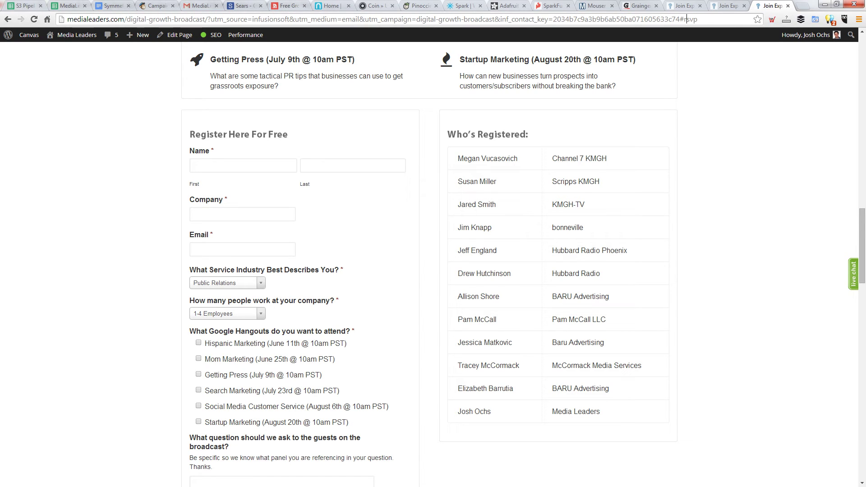
{"action": "left_click_drag", "start_coordinate": [686, 19], "coordinate": [698, 19]}
{"action": "type", "text": "egiste"}
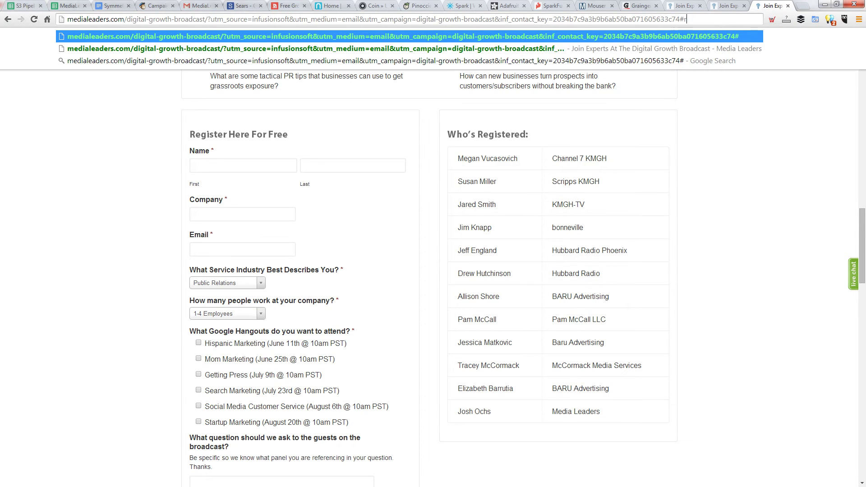
{"action": "type", "text": "red"}
{"action": "key", "text": "Return"}
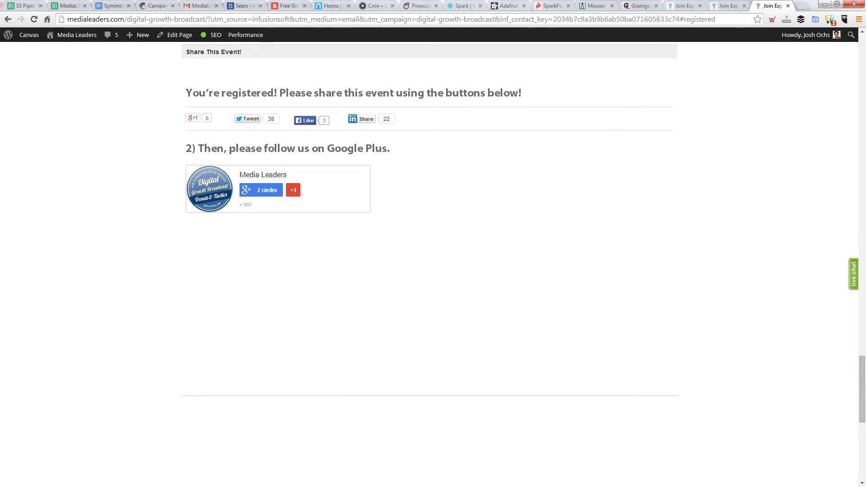
- Review the registration confirmation and sharing section, the page's registration form, and the #registered anchor in the address
{"action": "left_click_drag", "start_coordinate": [192, 93], "coordinate": [523, 93]}
{"action": "left_click", "coordinate": [522, 93]}
{"action": "scroll", "coordinate": [429, 262], "scroll_direction": "down", "scroll_amount": 4}
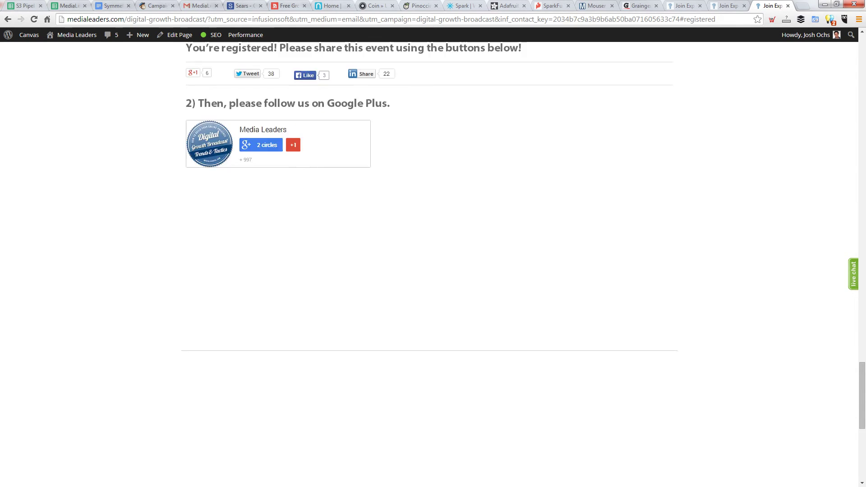
{"action": "scroll", "coordinate": [429, 261], "scroll_direction": "up", "scroll_amount": 15}
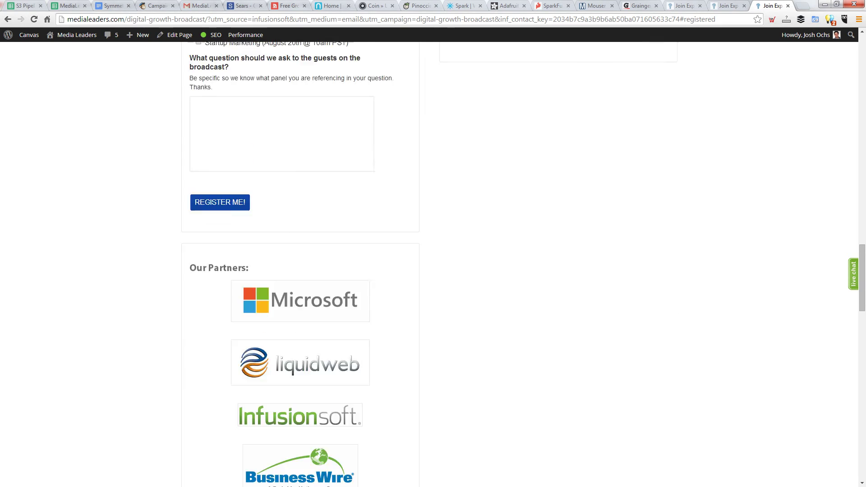
{"action": "scroll", "coordinate": [429, 261], "scroll_direction": "down", "scroll_amount": 4}
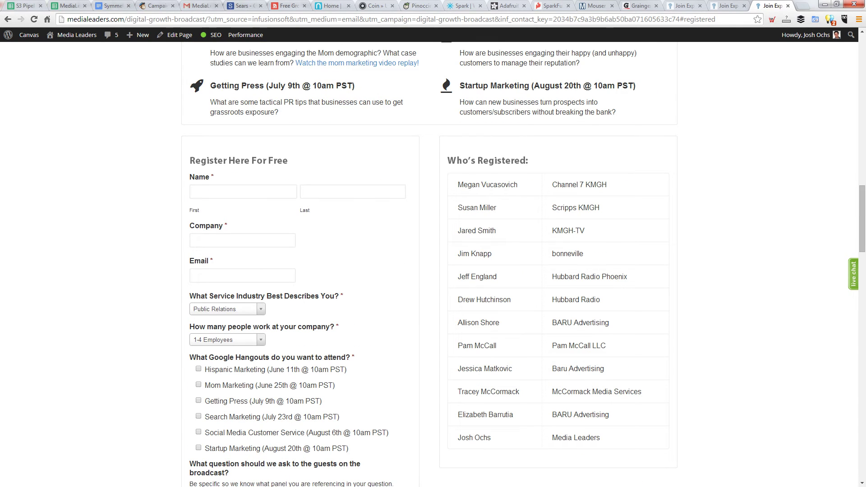
{"action": "left_click_drag", "start_coordinate": [679, 19], "coordinate": [716, 19]}
{"action": "left_click", "coordinate": [716, 19]}
{"action": "scroll", "coordinate": [428, 262], "scroll_direction": "up", "scroll_amount": 10}
{"action": "scroll", "coordinate": [428, 261], "scroll_direction": "up", "scroll_amount": 9}
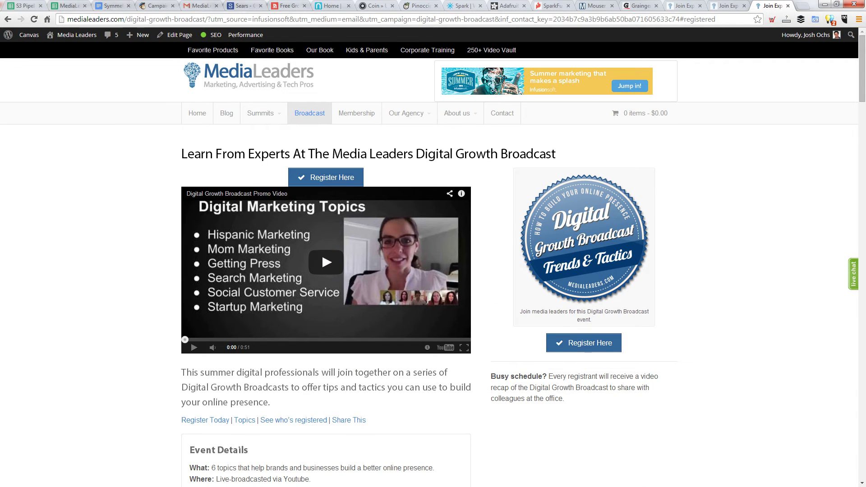
- Switch back to the July 8th newsletter sequence in Infusionsoft and reopen the "July 8th, 2014 Invite to DG Broadcast" email
{"action": "key", "text": "alt+Tab"}
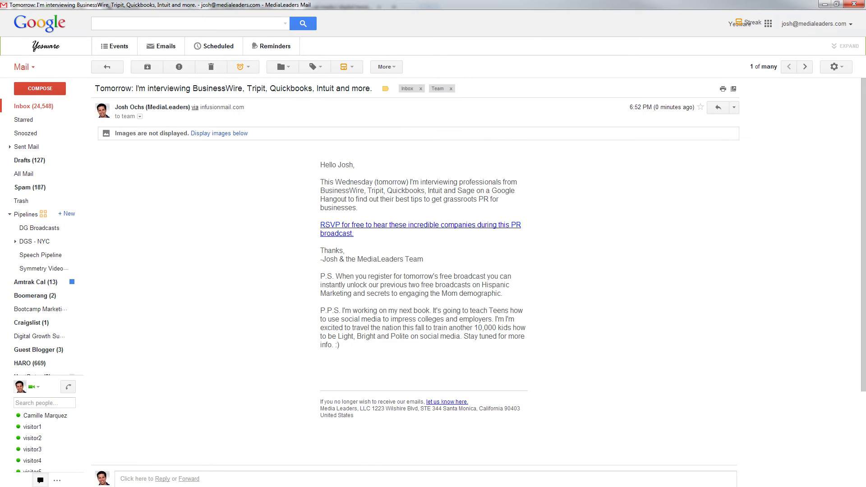
{"action": "key", "text": "alt+Tab"}
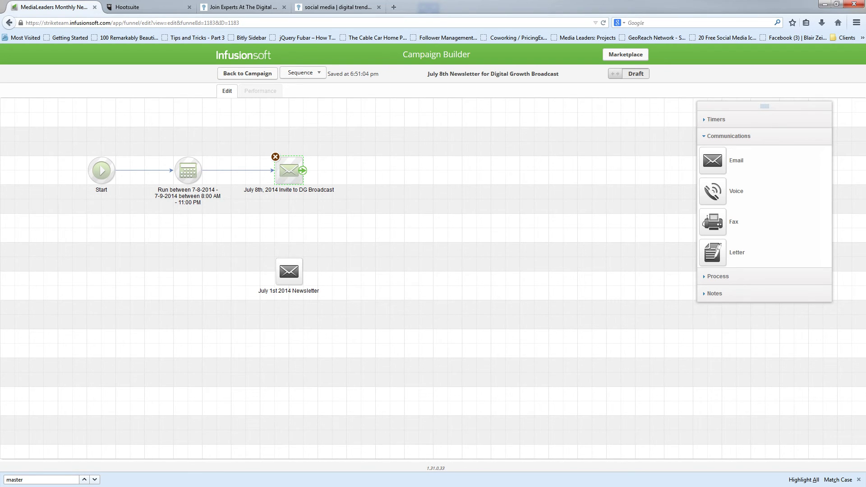
{"action": "double_click", "coordinate": [289, 171]}
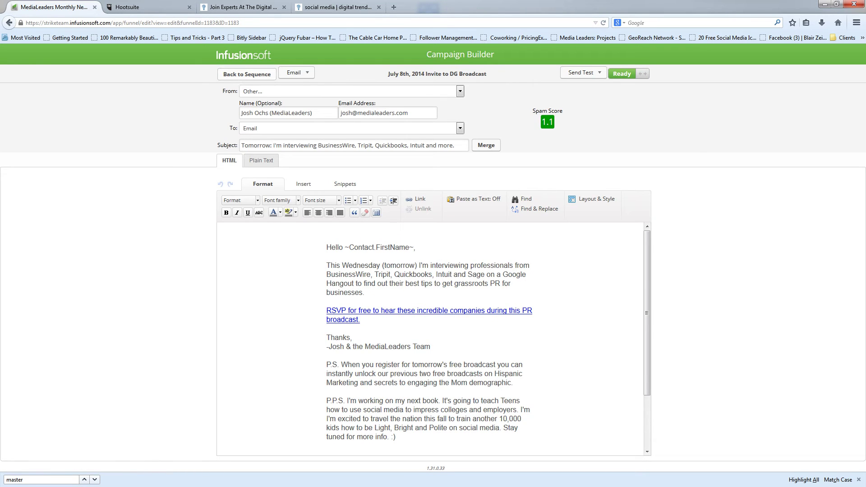
- Mark the July 8th Newsletter for Digital Growth Broadcast sequence as Ready and return to the campaign canvas
{"action": "left_click", "coordinate": [250, 74]}
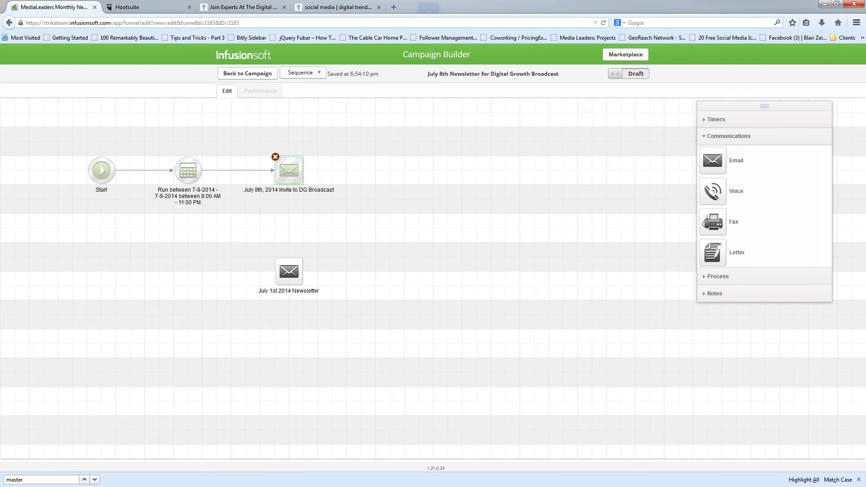
{"action": "left_click", "coordinate": [247, 73]}
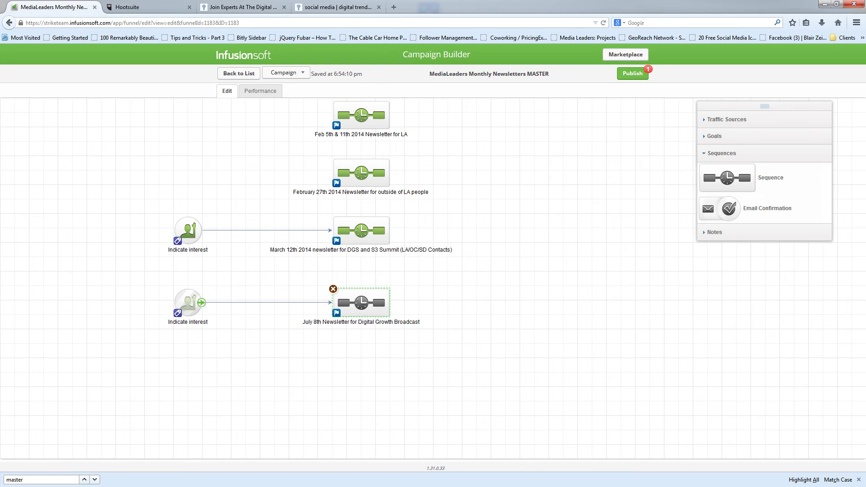
{"action": "double_click", "coordinate": [361, 302]}
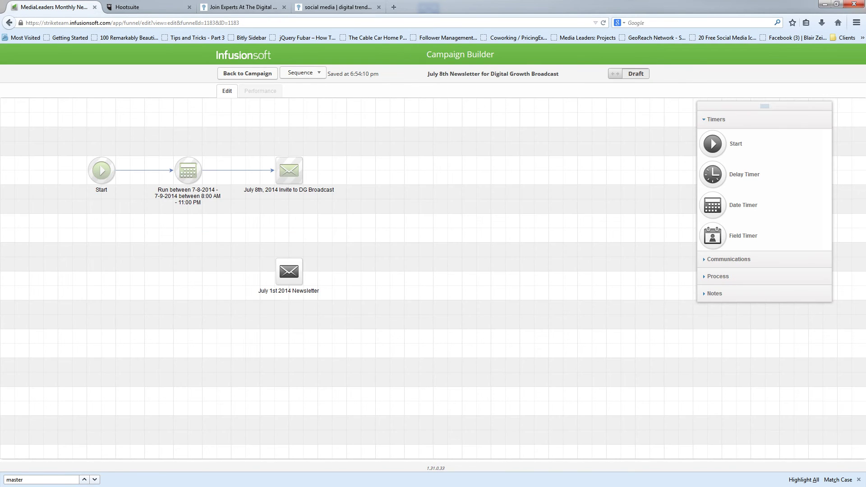
{"action": "left_click", "coordinate": [631, 74]}
{"action": "left_click", "coordinate": [247, 73]}
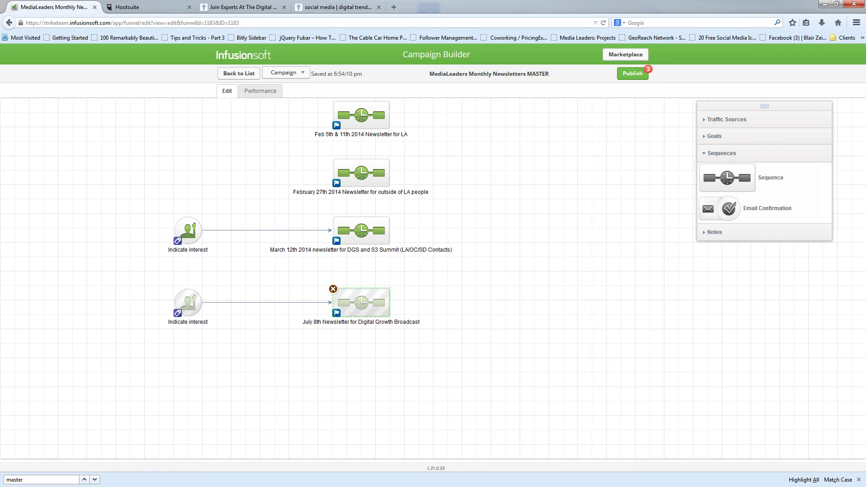
- Publish the pending changes of the MediaLeaders Monthly Newsletters MASTER campaign and show the July 8th sequence on the edit canvas
{"action": "left_click", "coordinate": [633, 73]}
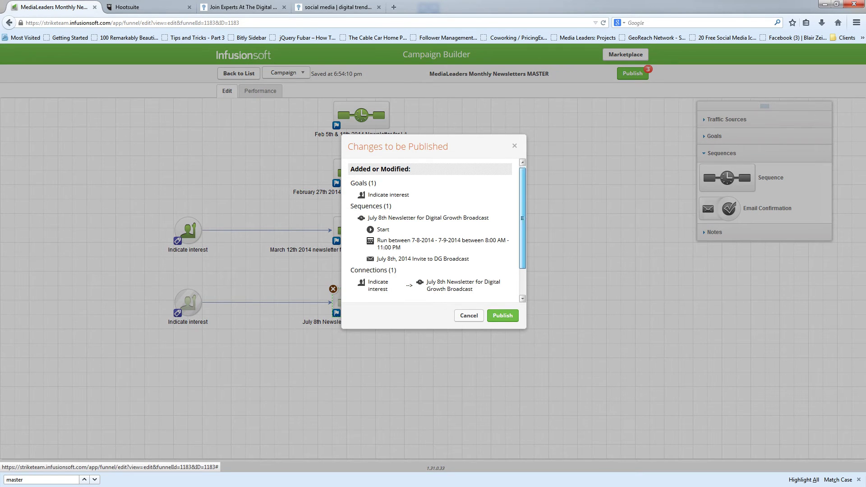
{"action": "scroll", "coordinate": [434, 230], "scroll_direction": "down", "scroll_amount": 2}
{"action": "left_click", "coordinate": [502, 315]}
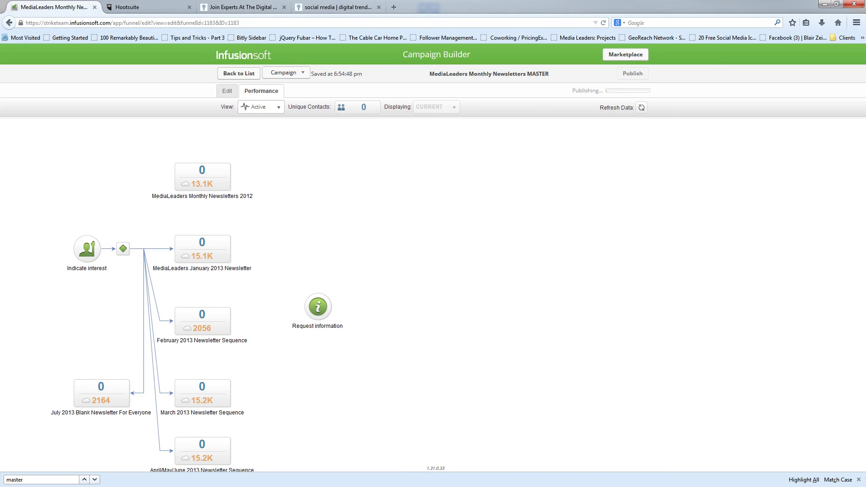
{"action": "left_click", "coordinate": [227, 91]}
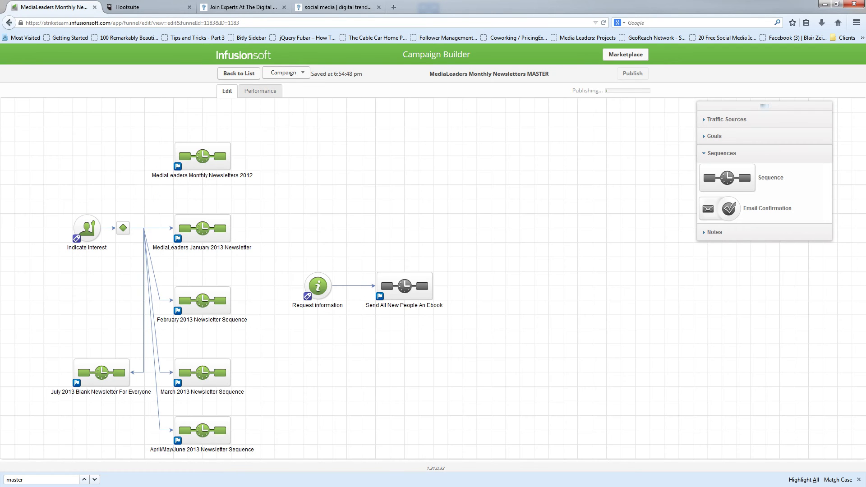
{"action": "left_click_drag", "start_coordinate": [311, 384], "coordinate": [374, 171]}
{"action": "left_click_drag", "start_coordinate": [293, 433], "coordinate": [344, 124]}
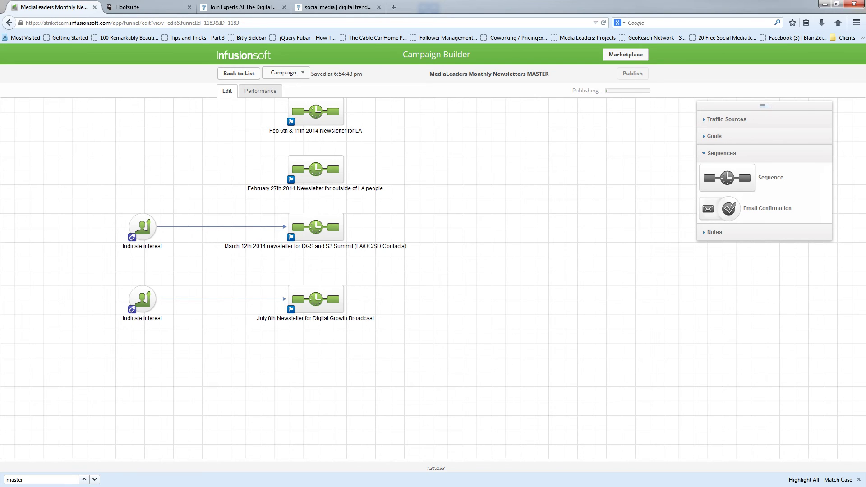
- Leave the campaign, run an unfiltered search of the CRM contacts, and browse the resulting contact list
{"action": "left_click", "coordinate": [238, 73]}
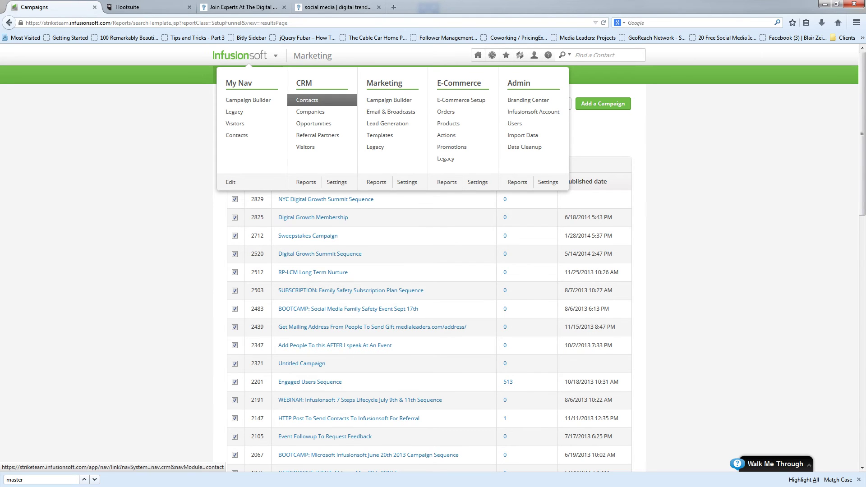
{"action": "left_click", "coordinate": [307, 100]}
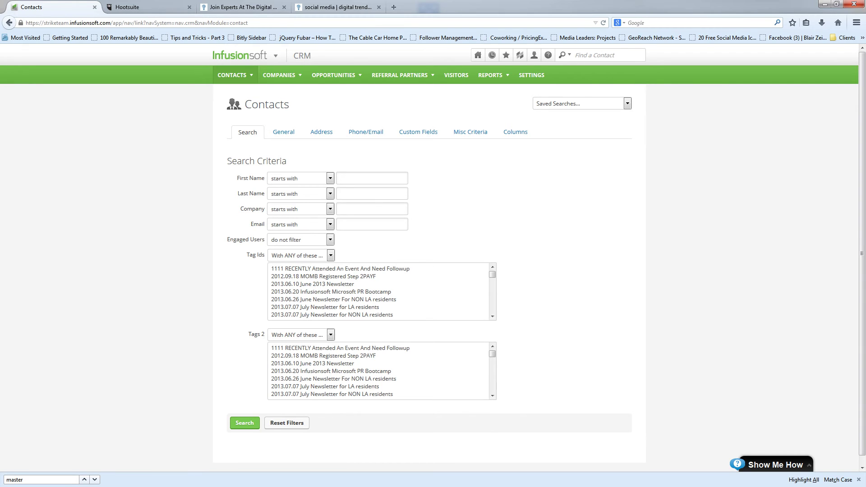
{"action": "left_click", "coordinate": [245, 423]}
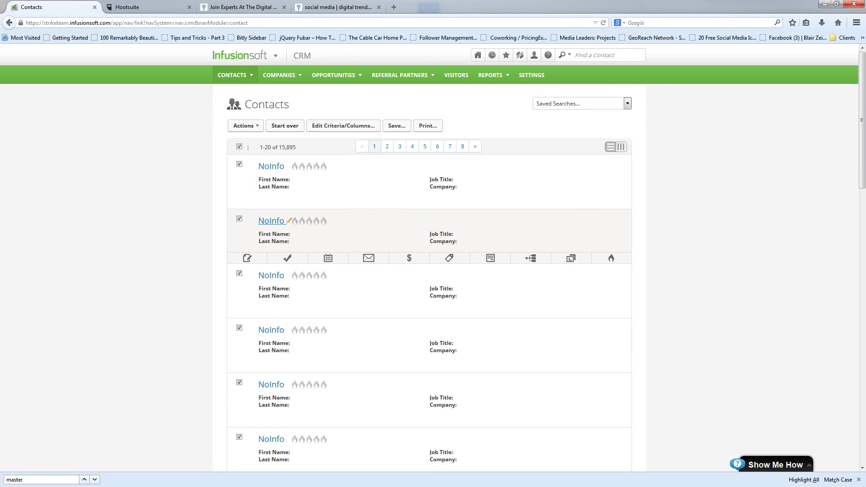
{"action": "scroll", "coordinate": [429, 253], "scroll_direction": "down", "scroll_amount": 3}
{"action": "scroll", "coordinate": [429, 253], "scroll_direction": "down", "scroll_amount": 5}
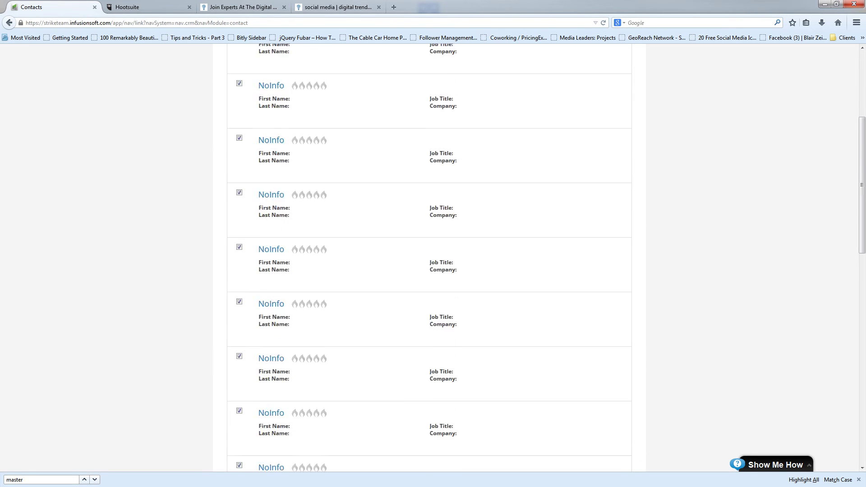
{"action": "scroll", "coordinate": [430, 253], "scroll_direction": "up", "scroll_amount": 5}
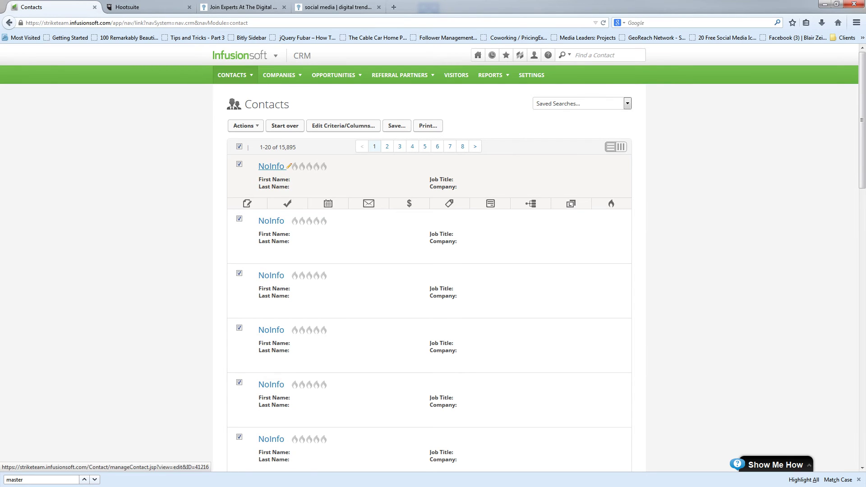
{"action": "scroll", "coordinate": [429, 253], "scroll_direction": "down", "scroll_amount": 15}
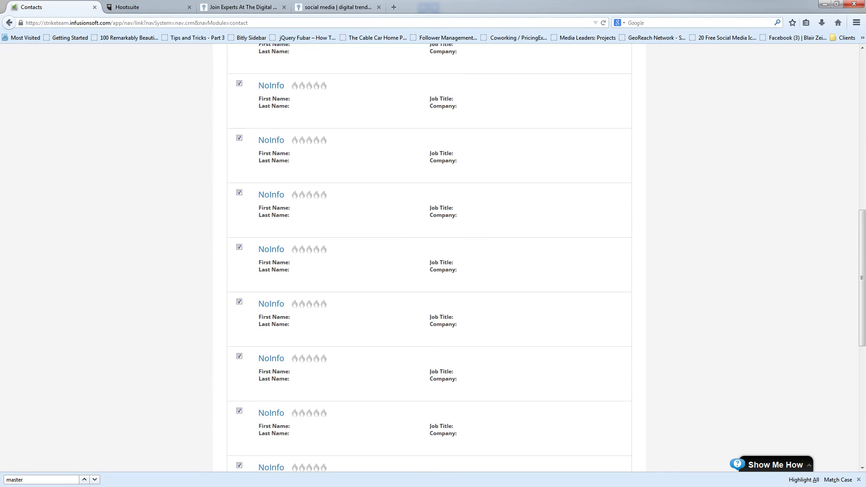
{"action": "scroll", "coordinate": [429, 252], "scroll_direction": "up", "scroll_amount": 15}
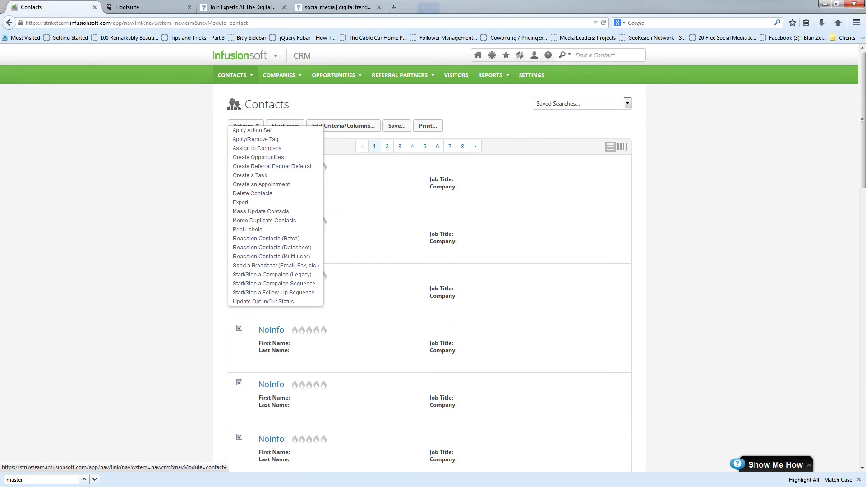
- Start the contact search over and filter it by the tag "Engaged User Clicked On Link In Last 6 Months"
{"action": "left_click", "coordinate": [285, 125]}
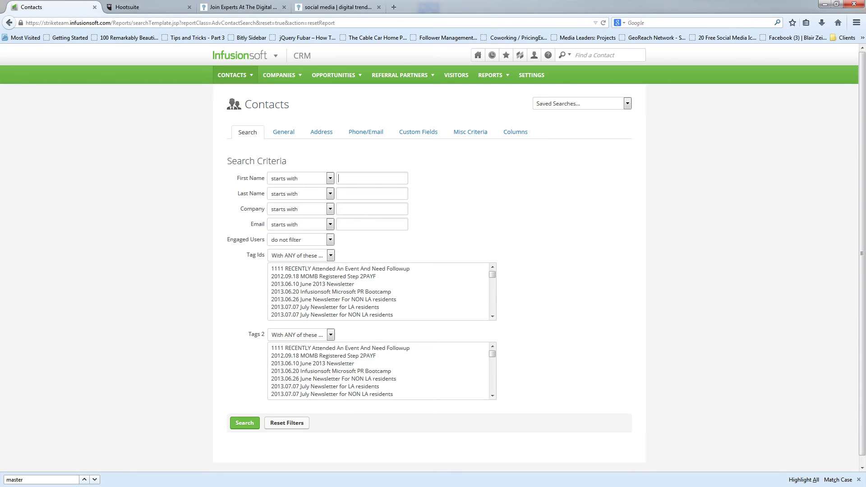
{"action": "left_click", "coordinate": [313, 283]}
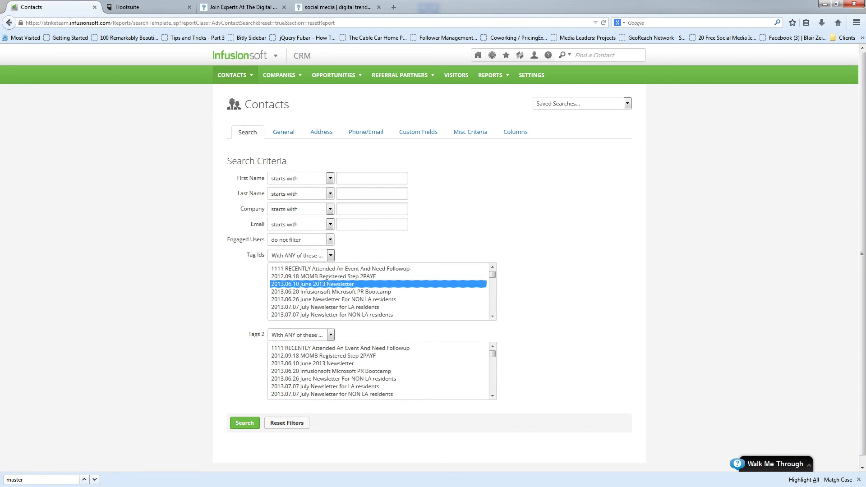
{"action": "key", "text": "Down"}
{"action": "key", "text": "Down"}
{"action": "key", "text": "Down"}
{"action": "key", "text": "Down"}
{"action": "key", "text": "Down"}
{"action": "key", "text": "Down"}
{"action": "key", "text": "Down"}
{"action": "key", "text": "Down"}
{"action": "key", "text": "Down"}
{"action": "key", "text": "Down"}
{"action": "key", "text": "Down"}
{"action": "key", "text": "Down"}
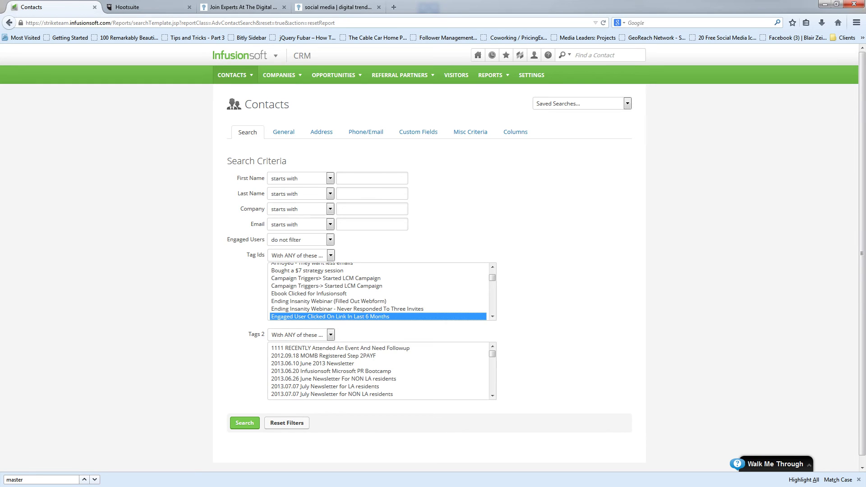
{"action": "key", "text": "Return"}
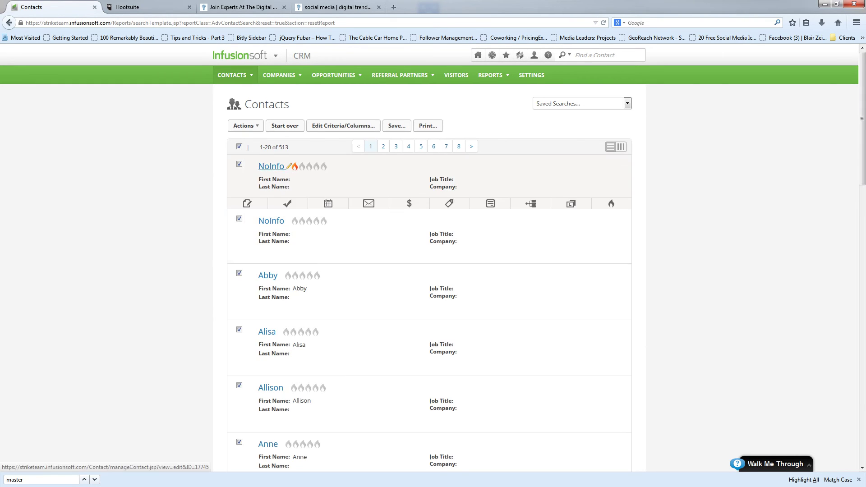
- Review the list of engaged contacts and the number of matching records
{"action": "scroll", "coordinate": [429, 257], "scroll_direction": "down", "scroll_amount": 10}
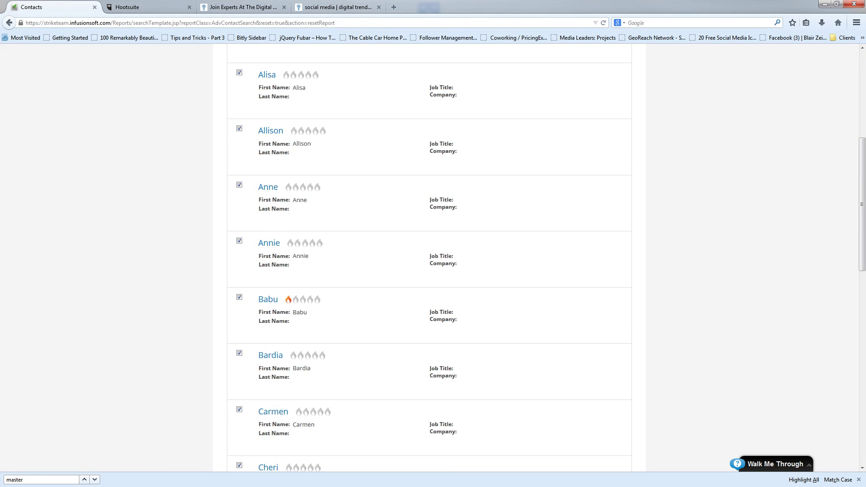
{"action": "scroll", "coordinate": [429, 257], "scroll_direction": "down", "scroll_amount": 7}
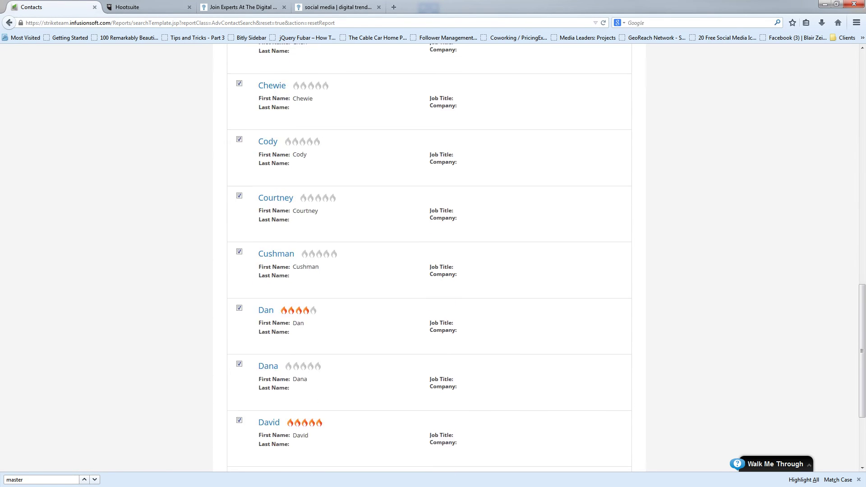
{"action": "scroll", "coordinate": [428, 257], "scroll_direction": "up", "scroll_amount": 17}
{"action": "scroll", "coordinate": [429, 257], "scroll_direction": "up", "scroll_amount": 1}
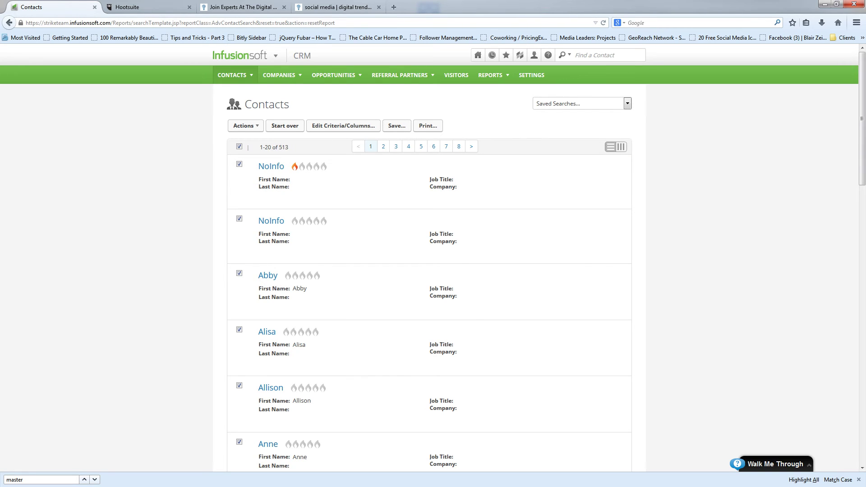
{"action": "left_click_drag", "start_coordinate": [289, 147], "coordinate": [278, 148]}
{"action": "left_click", "coordinate": [279, 148]}
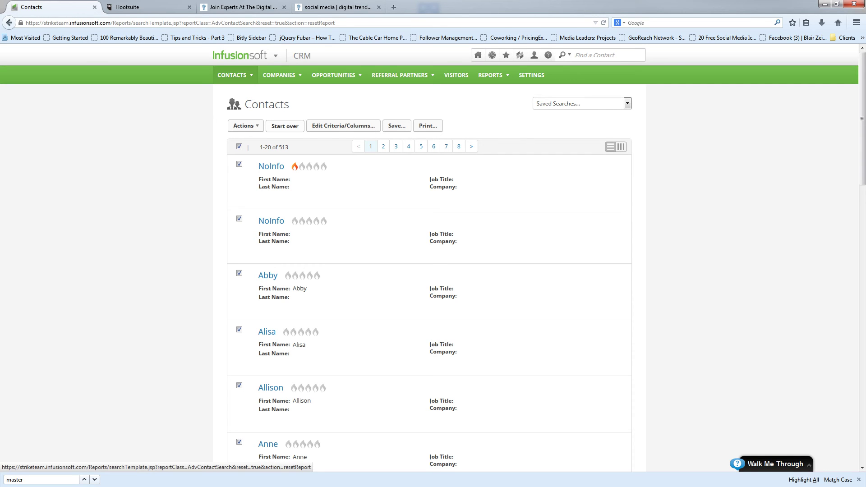
- Search all contacts again without filters and start the Apply/Remove Tag action on the results
{"action": "left_click", "coordinate": [285, 126]}
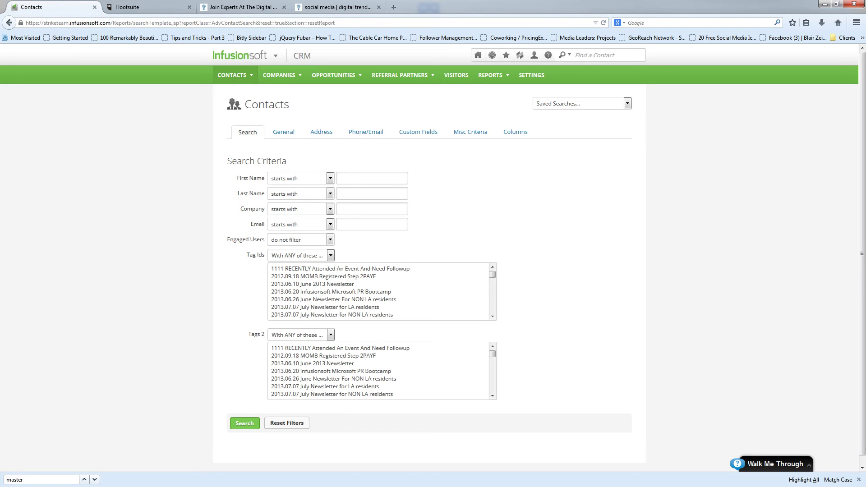
{"action": "left_click", "coordinate": [245, 424]}
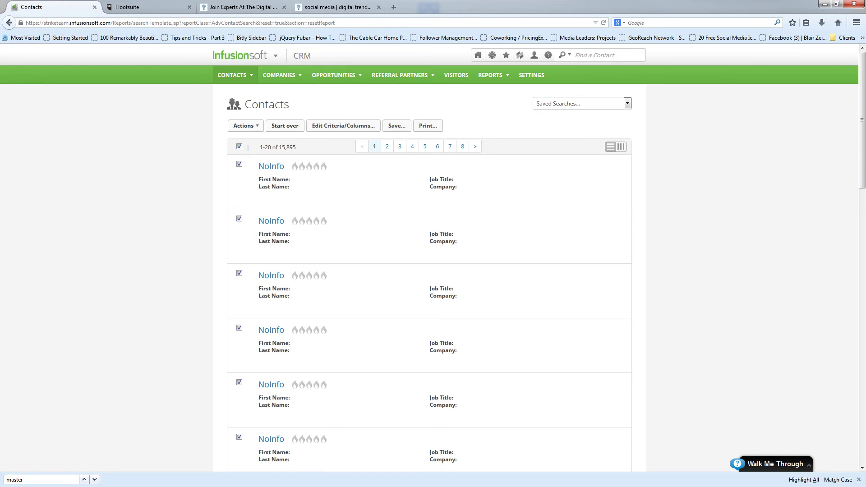
{"action": "left_click", "coordinate": [243, 125]}
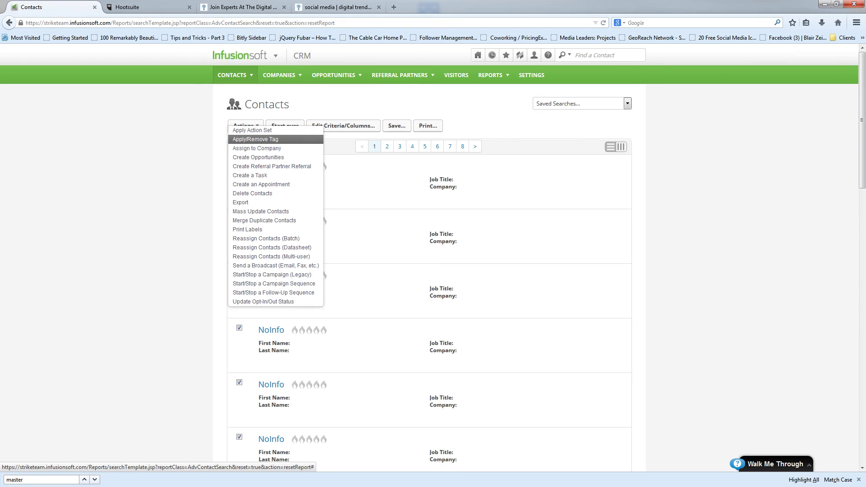
{"action": "left_click", "coordinate": [256, 139]}
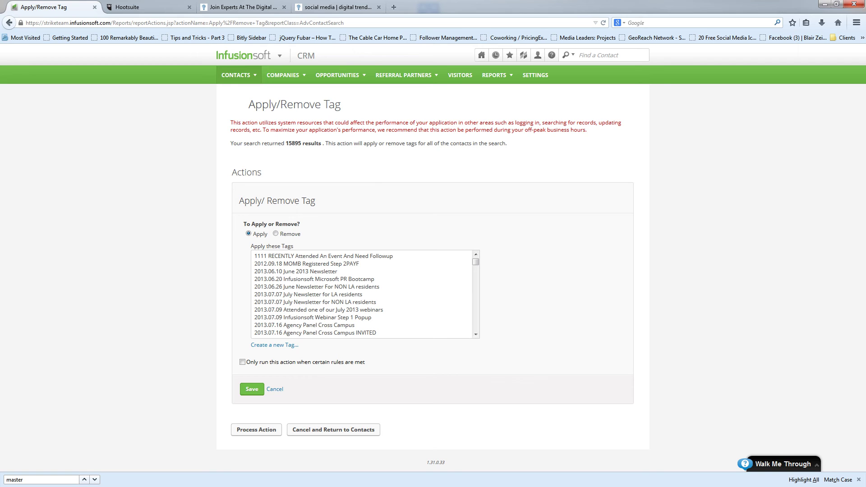
- Choose "2014.07.08 Newsletter for DG Broadcast invite" as the tag to apply to all found contacts
{"action": "left_click", "coordinate": [313, 279]}
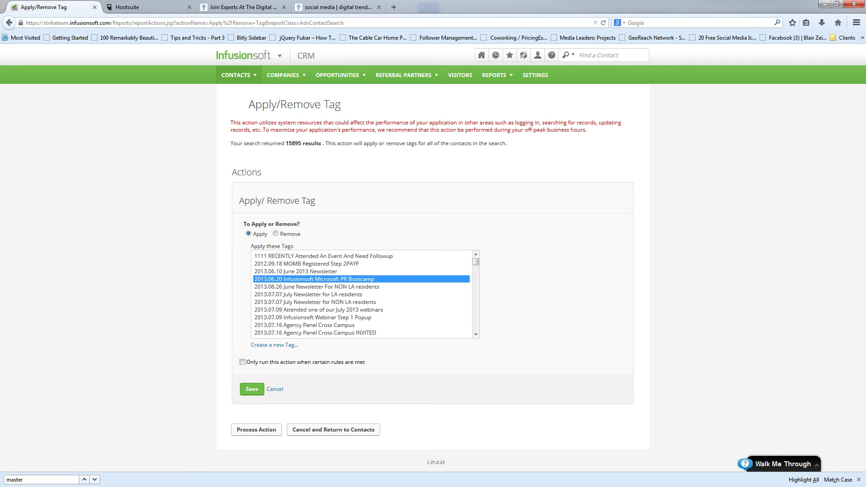
{"action": "scroll", "coordinate": [361, 294], "scroll_direction": "down", "scroll_amount": 3}
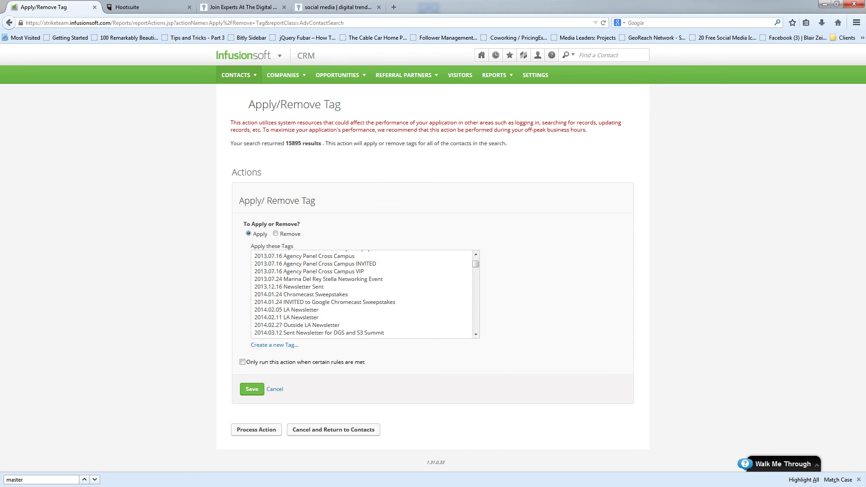
{"action": "scroll", "coordinate": [360, 294], "scroll_direction": "down", "scroll_amount": 2}
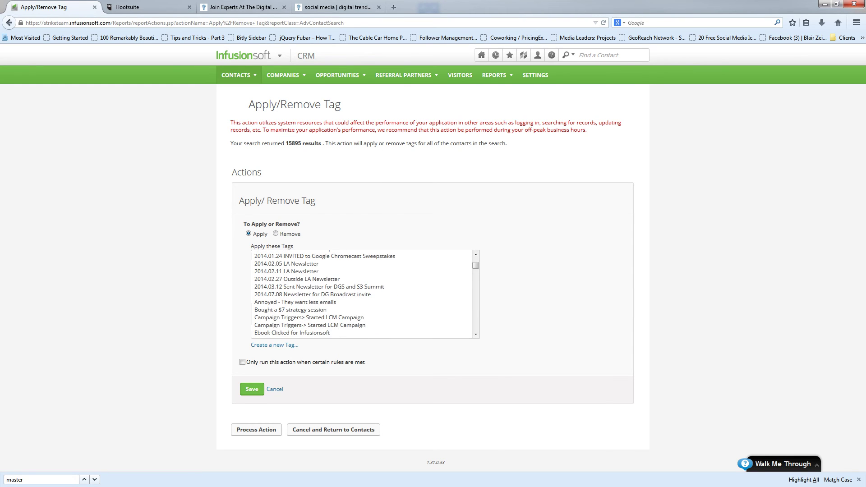
{"action": "left_click", "coordinate": [312, 294]}
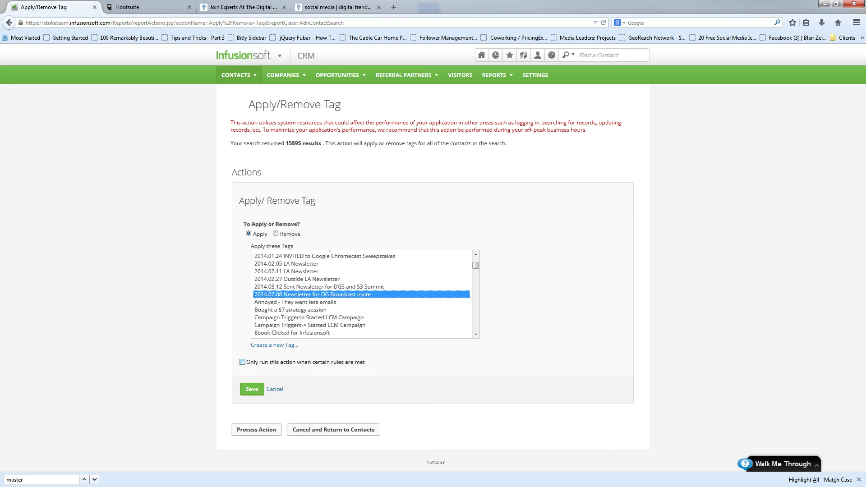
{"action": "left_click", "coordinate": [242, 362]}
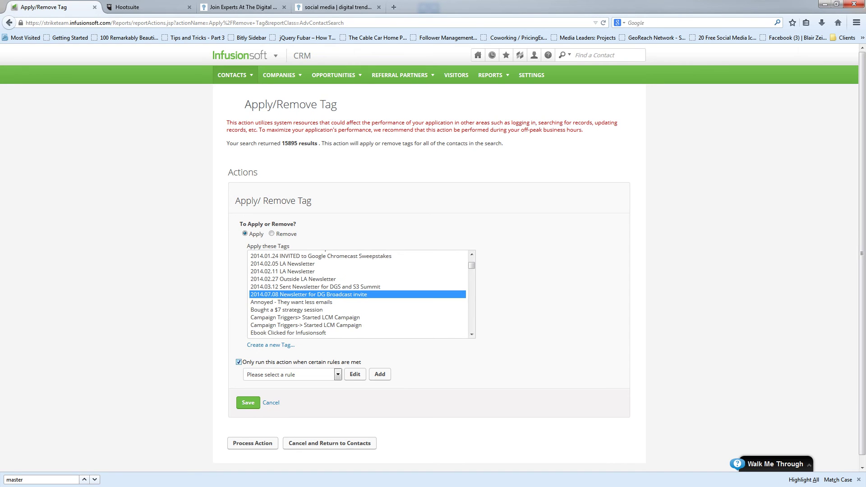
{"action": "left_click", "coordinate": [337, 374]}
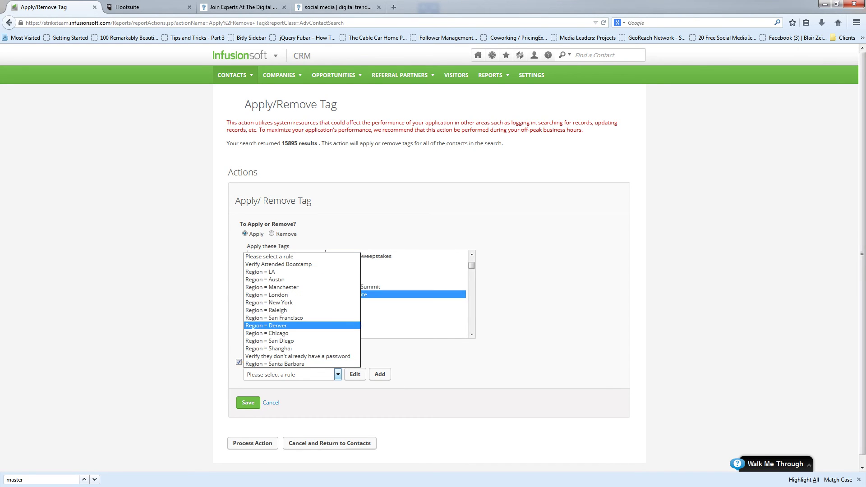
{"action": "key", "text": "Escape"}
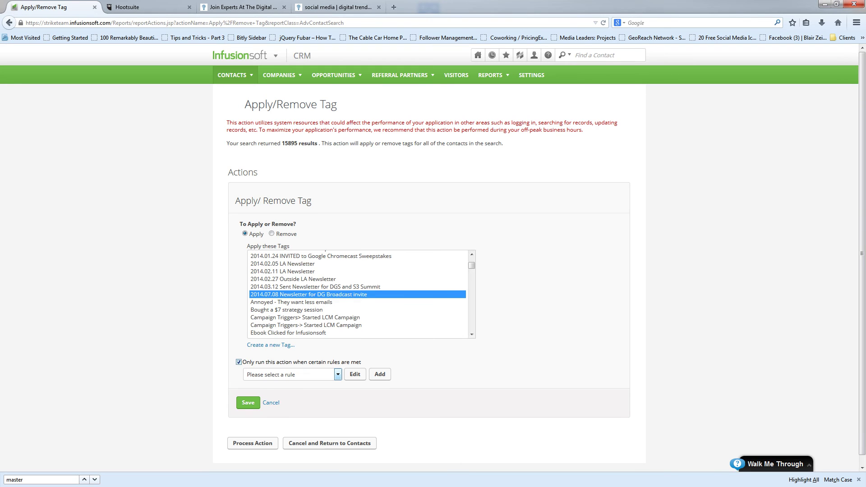
{"action": "left_click", "coordinate": [239, 362]}
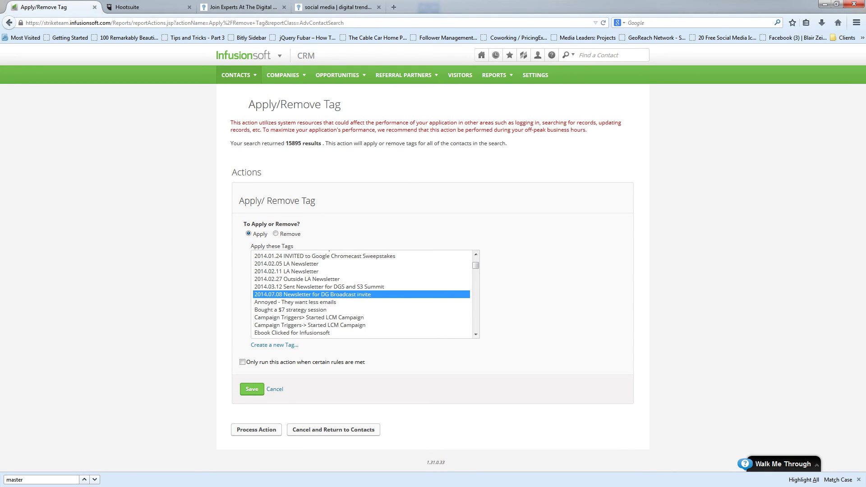
- Save the tag action and process it for all contacts in the search
{"action": "left_click", "coordinate": [252, 389]}
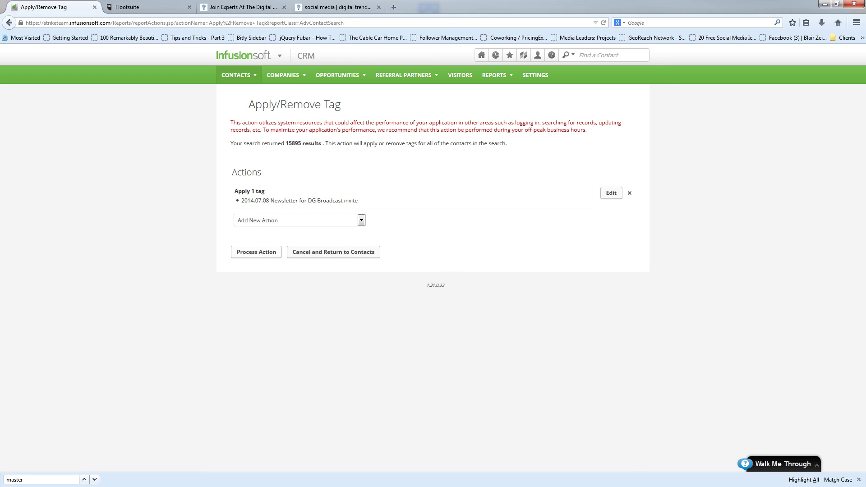
{"action": "left_click", "coordinate": [257, 252]}
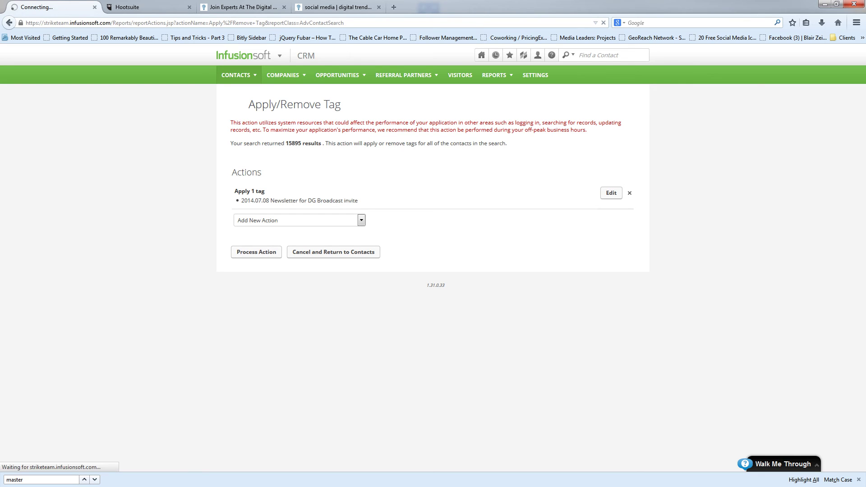
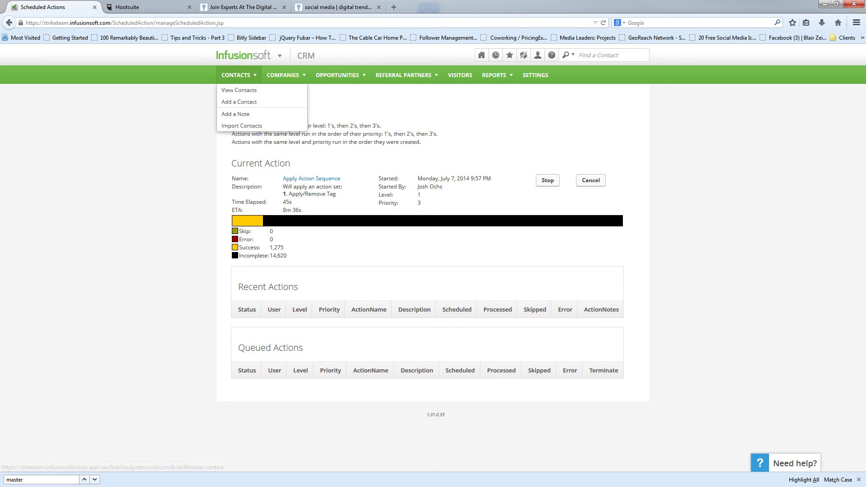
- Open the "MediaLeaders Monthly Newsletters MASTER" campaign from the campaign list and check the July 8th newsletter's contact counts in its performance view
{"action": "mouse_move", "coordinate": [246, 55]}
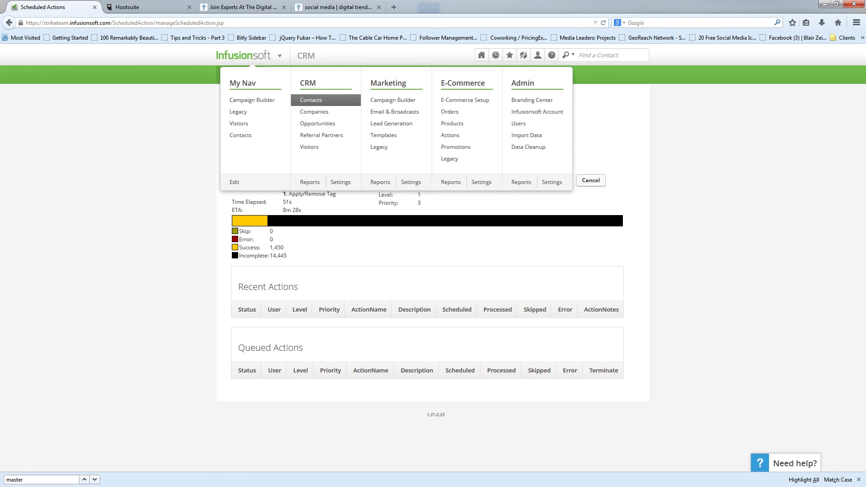
{"action": "left_click", "coordinate": [393, 99]}
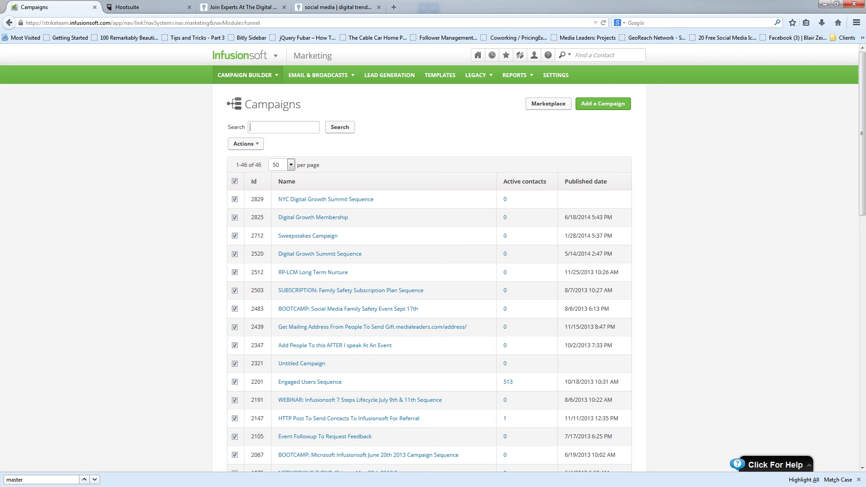
{"action": "scroll", "coordinate": [433, 258], "scroll_direction": "down", "scroll_amount": 7}
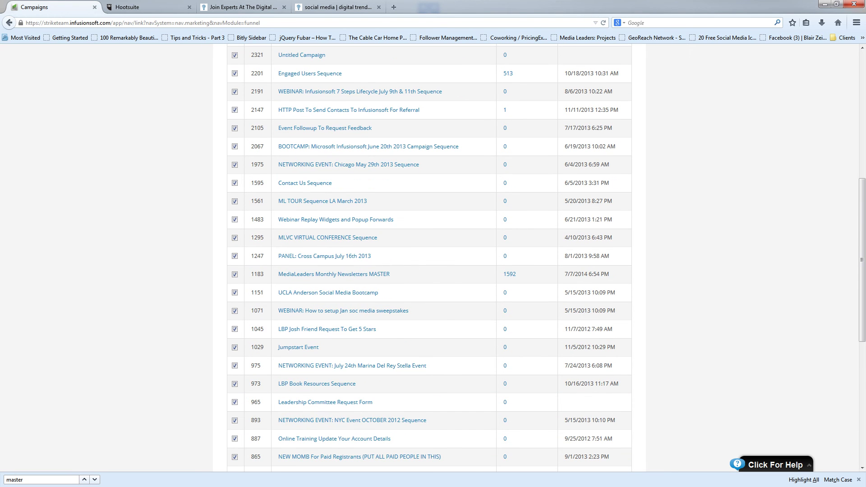
{"action": "scroll", "coordinate": [433, 257], "scroll_direction": "up", "scroll_amount": 7}
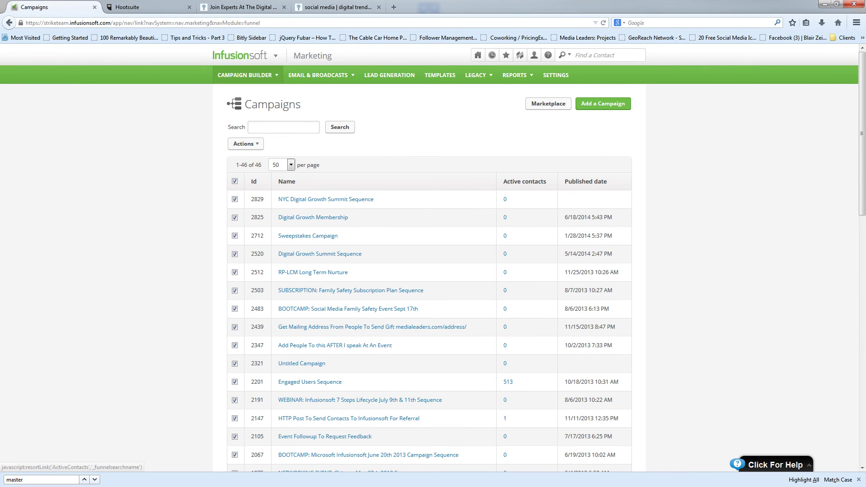
{"action": "scroll", "coordinate": [433, 257], "scroll_direction": "down", "scroll_amount": 3}
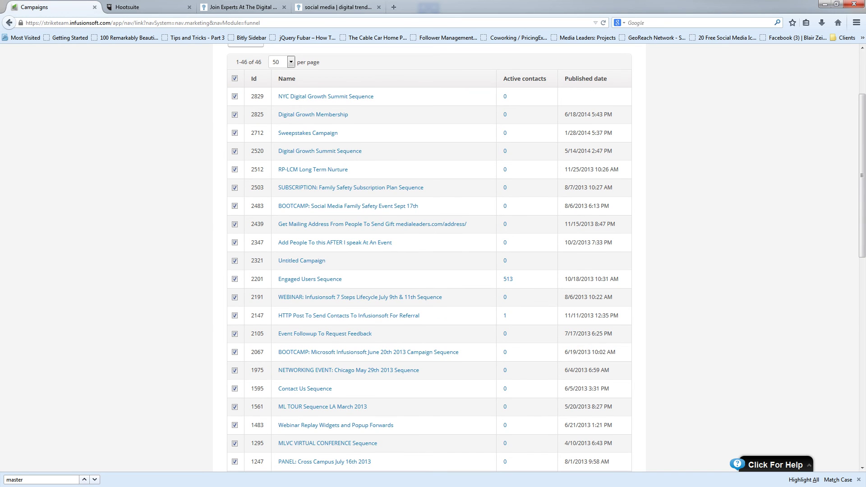
{"action": "scroll", "coordinate": [433, 257], "scroll_direction": "down", "scroll_amount": 3}
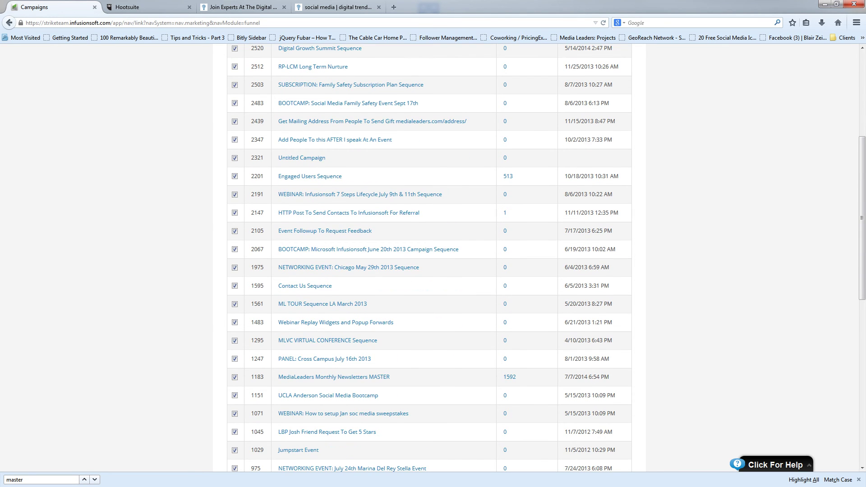
{"action": "scroll", "coordinate": [433, 257], "scroll_direction": "up", "scroll_amount": 6}
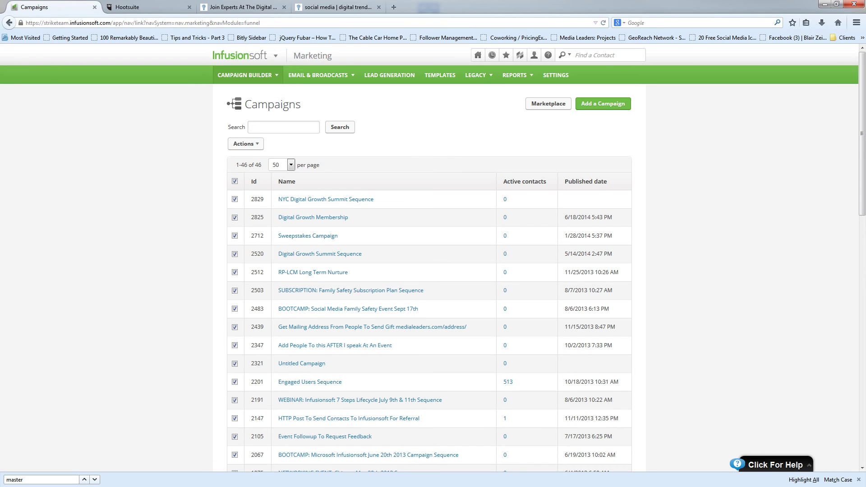
{"action": "scroll", "coordinate": [428, 257], "scroll_direction": "down", "scroll_amount": 5}
{"action": "scroll", "coordinate": [334, 326], "scroll_direction": "down", "scroll_amount": 1}
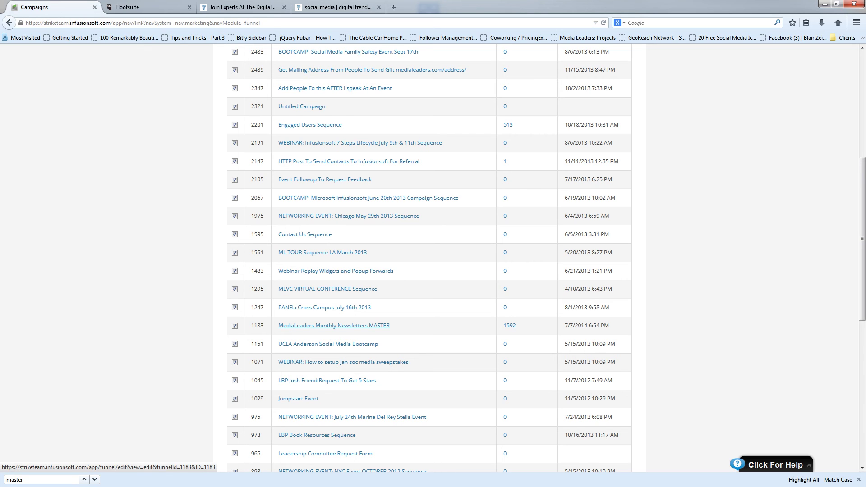
{"action": "left_click", "coordinate": [333, 325]}
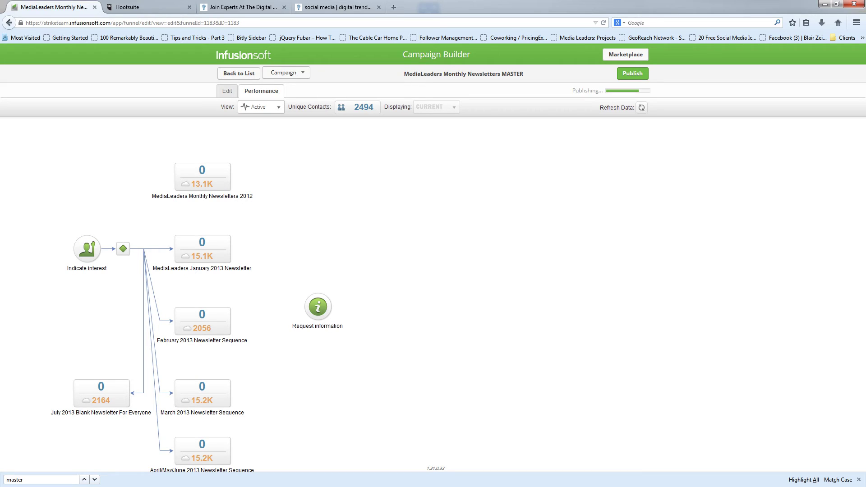
{"action": "scroll", "coordinate": [316, 293], "scroll_direction": "down", "scroll_amount": 15}
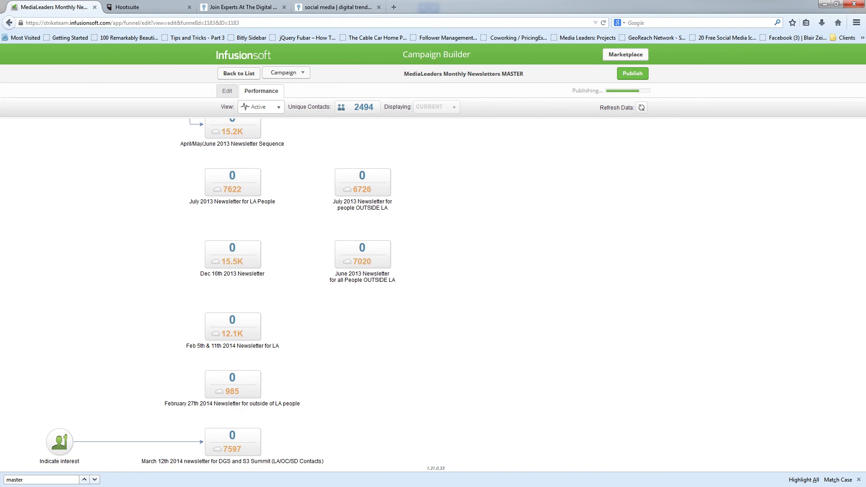
{"action": "scroll", "coordinate": [316, 294], "scroll_direction": "down", "scroll_amount": 4}
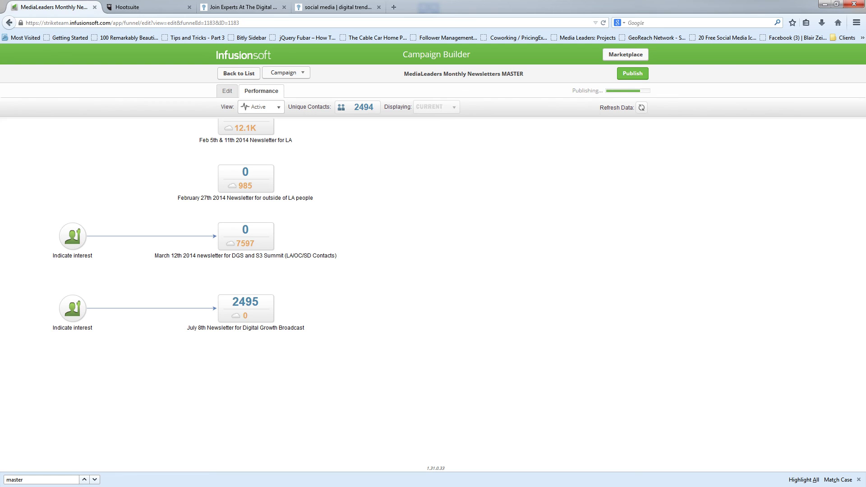
- Switch the campaign to edit mode and open the "July 8th Newsletter for Digital Growth Broadcast" sequence
{"action": "left_click", "coordinate": [227, 91]}
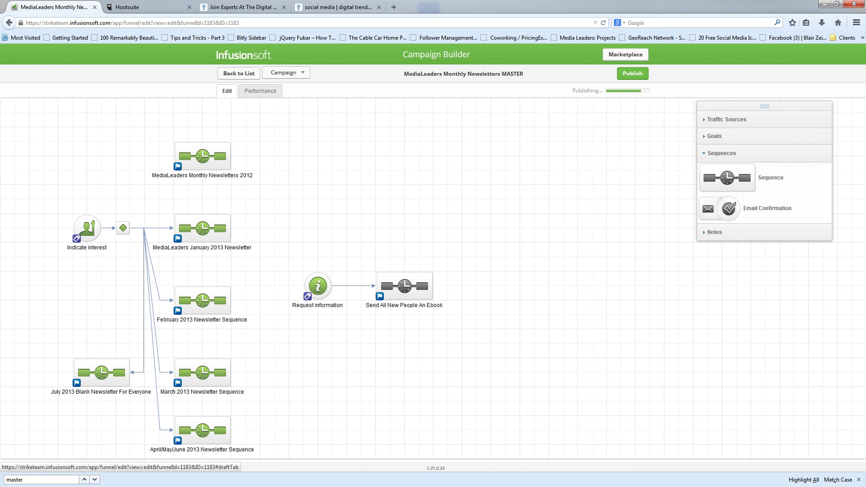
{"action": "scroll", "coordinate": [260, 278], "scroll_direction": "down", "scroll_amount": 10}
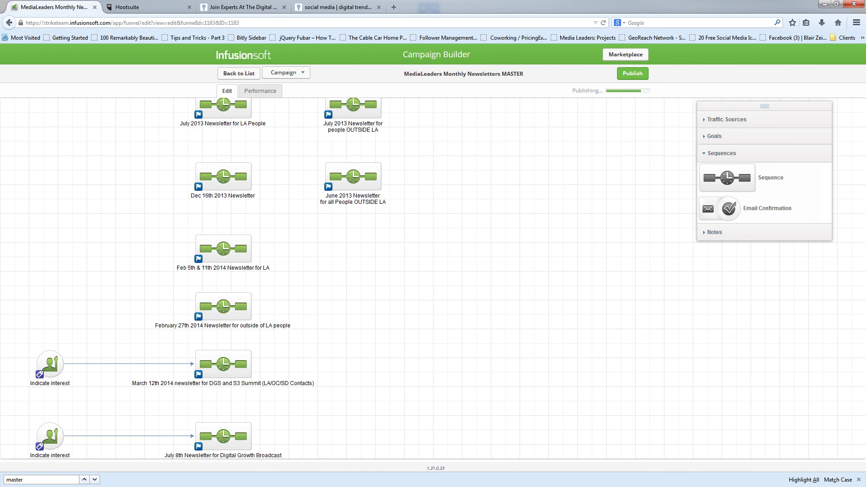
{"action": "mouse_move", "coordinate": [224, 307]}
{"action": "left_mouse_down"}
{"action": "mouse_move", "coordinate": [267, 119]}
{"action": "mouse_move", "coordinate": [223, 306]}
{"action": "left_mouse_up"}
{"action": "left_click_drag", "start_coordinate": [267, 118], "coordinate": [223, 307]}
{"action": "scroll", "coordinate": [251, 307], "scroll_direction": "down", "scroll_amount": 2}
{"action": "scroll", "coordinate": [207, 278], "scroll_direction": "down", "scroll_amount": 1}
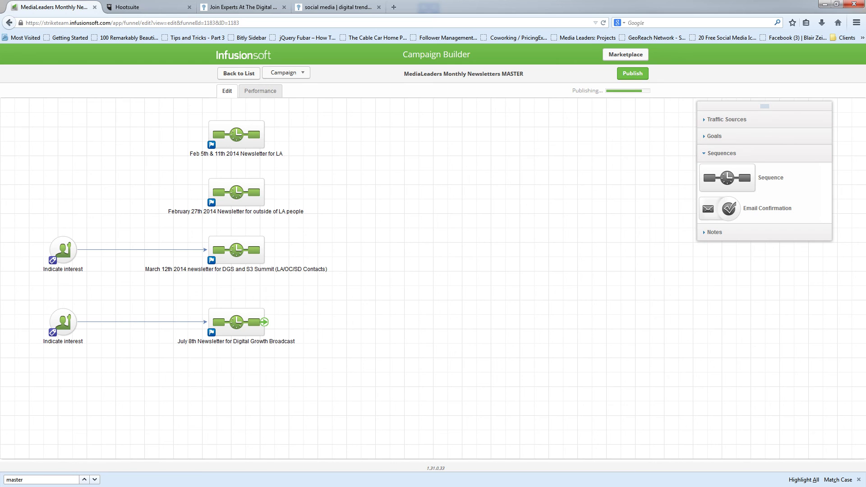
{"action": "double_click", "coordinate": [236, 321]}
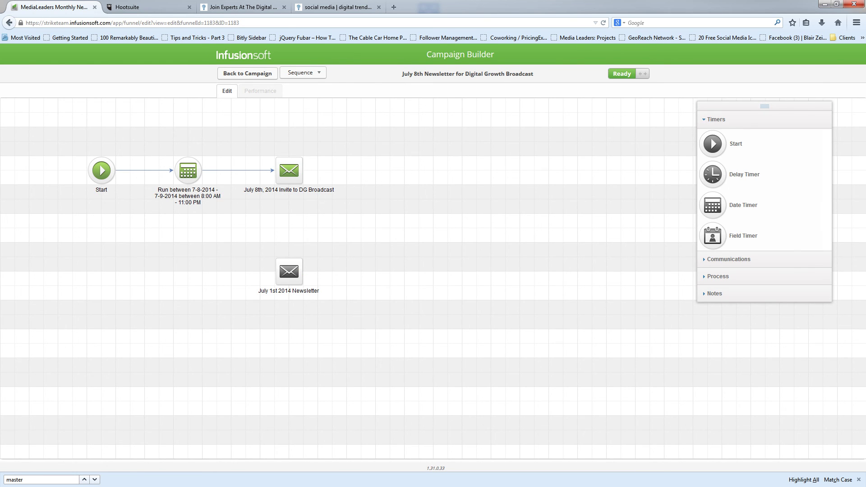
- Add a Start and a Delay Timer below the existing flow and line up the "July 1st 2014 Newsletter" email with them
{"action": "left_click_drag", "start_coordinate": [713, 174], "coordinate": [390, 173]}
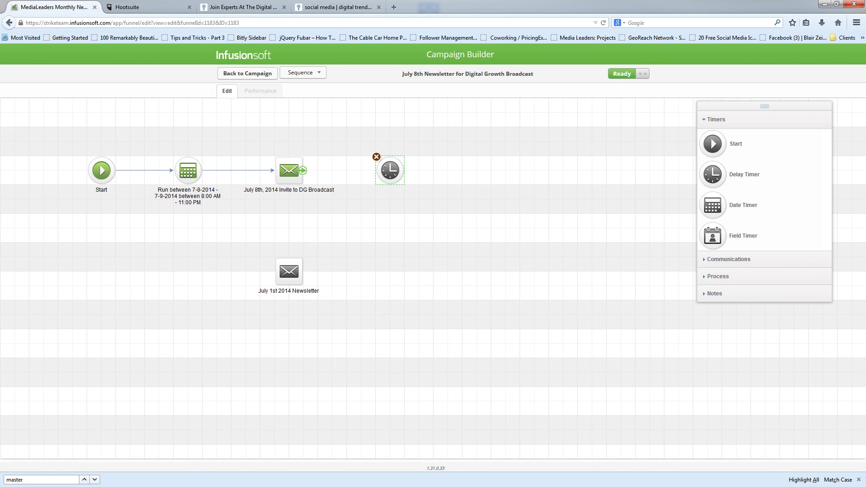
{"action": "left_click_drag", "start_coordinate": [390, 170], "coordinate": [188, 242]}
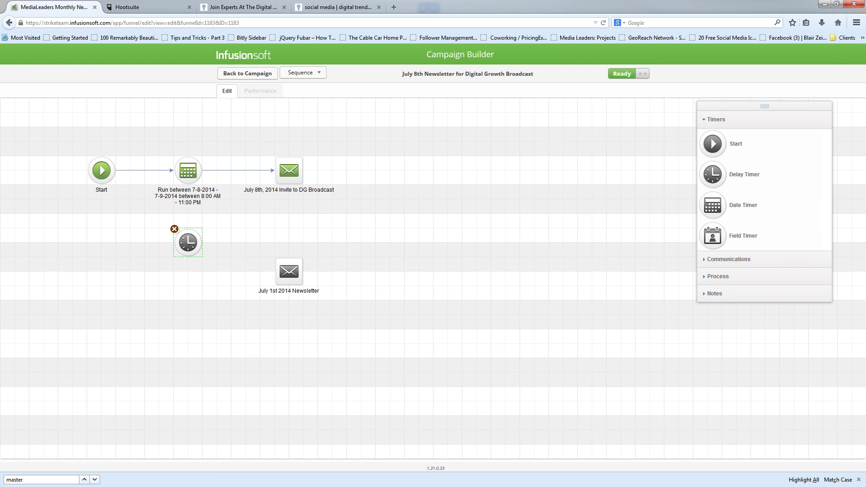
{"action": "left_click_drag", "start_coordinate": [713, 143], "coordinate": [117, 244]}
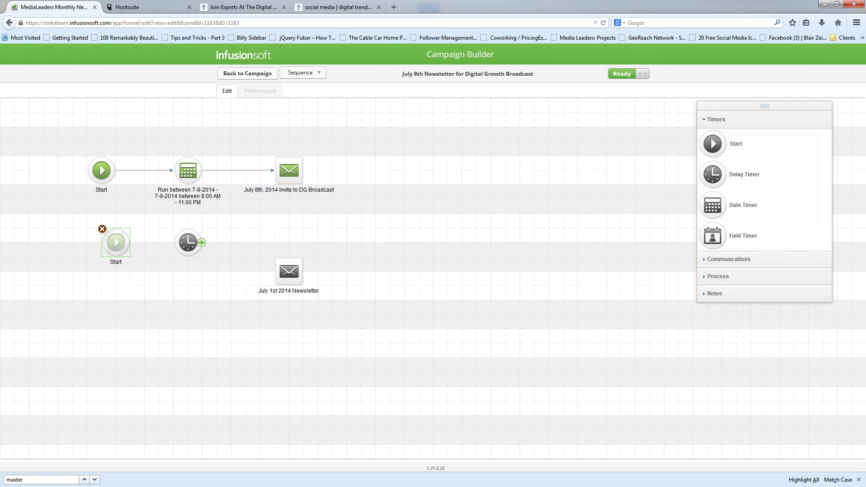
{"action": "left_click_drag", "start_coordinate": [299, 268], "coordinate": [298, 239]}
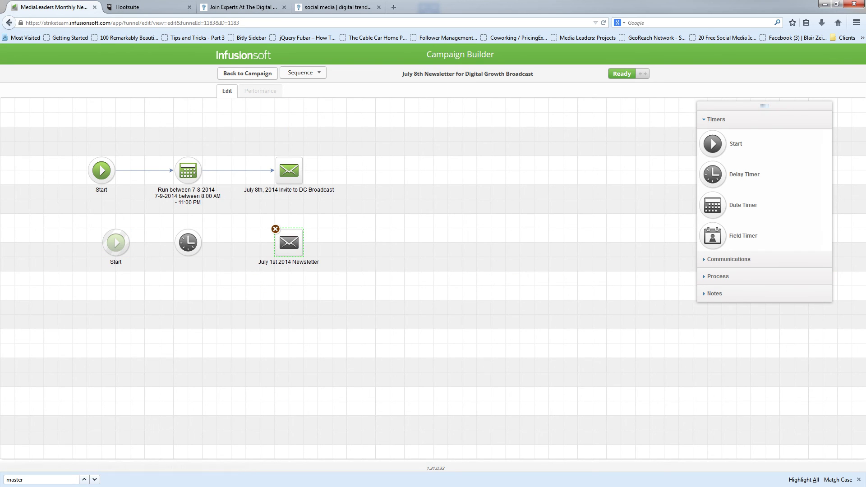
- Return to the campaign and try to publish the changes made to the July 8th newsletter sequence
{"action": "left_click", "coordinate": [247, 73]}
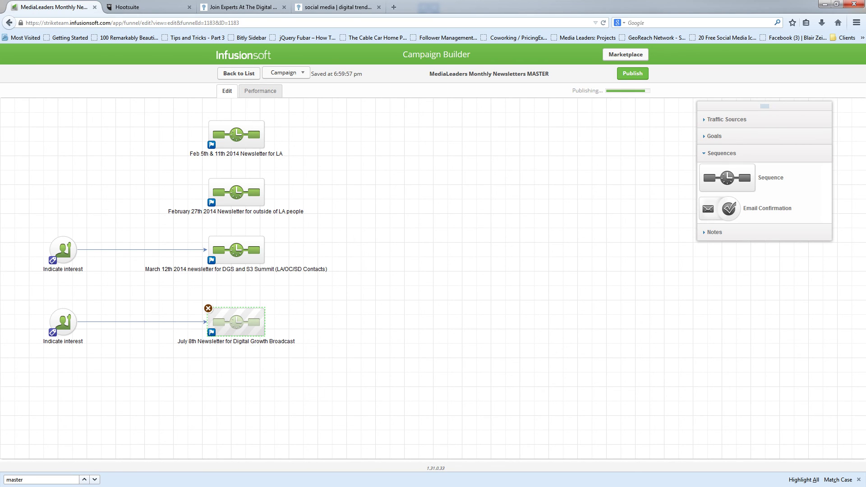
{"action": "left_click", "coordinate": [632, 73]}
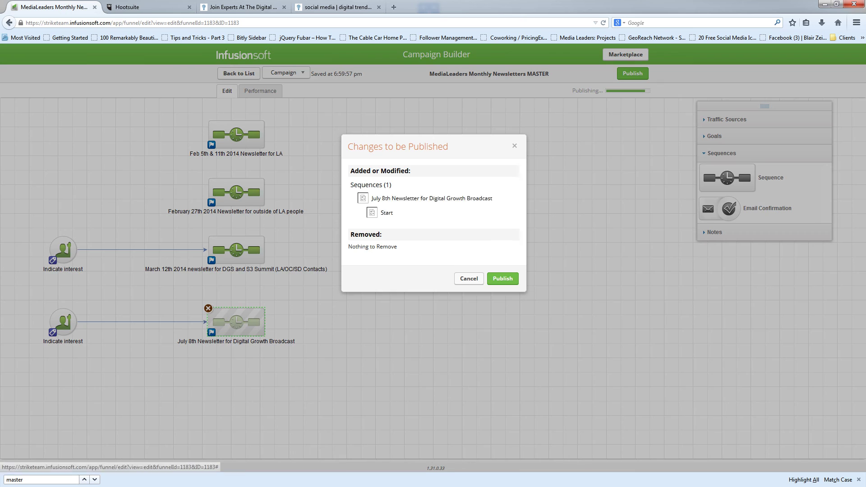
{"action": "key", "text": "Return"}
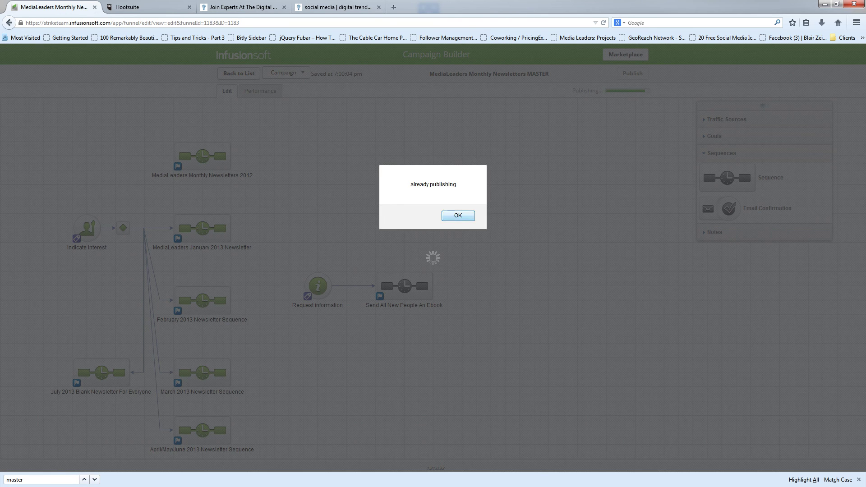
{"action": "key", "text": "Return"}
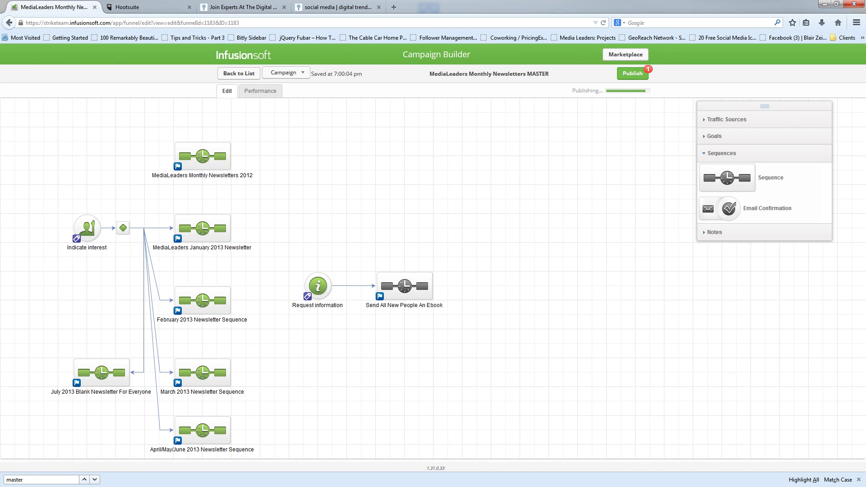
- Return to the campaign list and check the active contacts of "MediaLeaders Monthly Newsletters MASTER"
{"action": "left_click", "coordinate": [239, 73]}
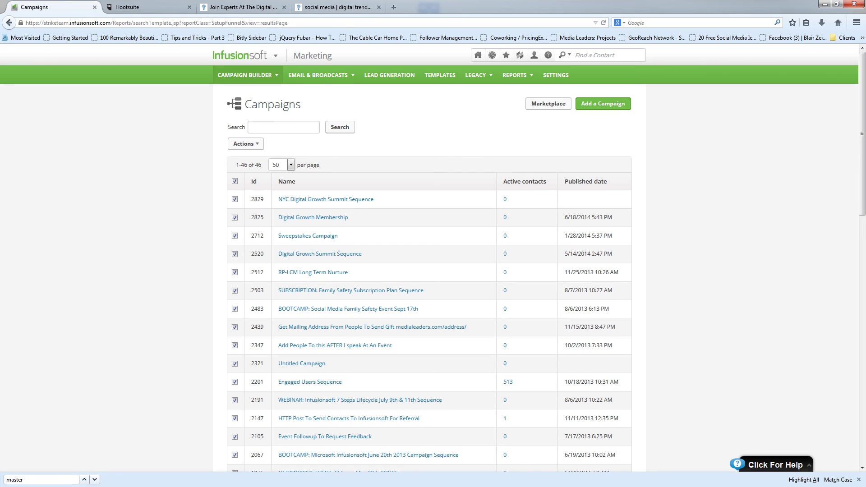
{"action": "scroll", "coordinate": [428, 257], "scroll_direction": "down", "scroll_amount": 7}
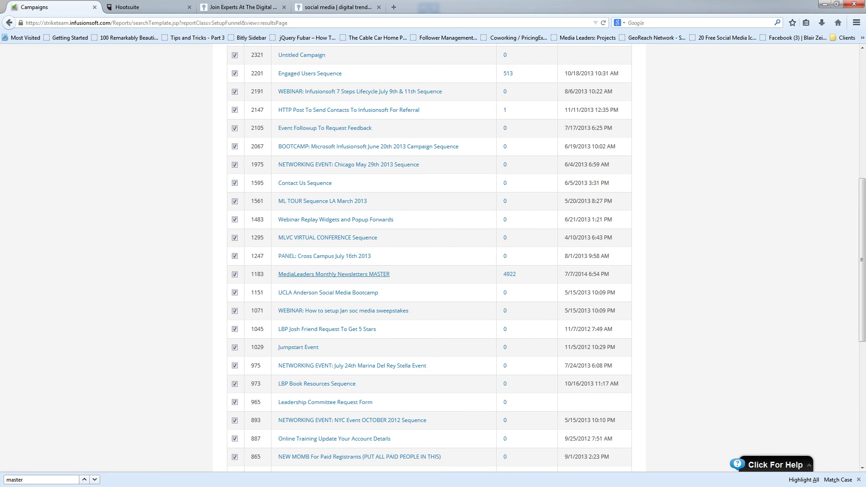
- Switch to Gmail, draft a new message containing the received newsletter's body text, and discard the draft
{"action": "key", "text": "alt+Tab"}
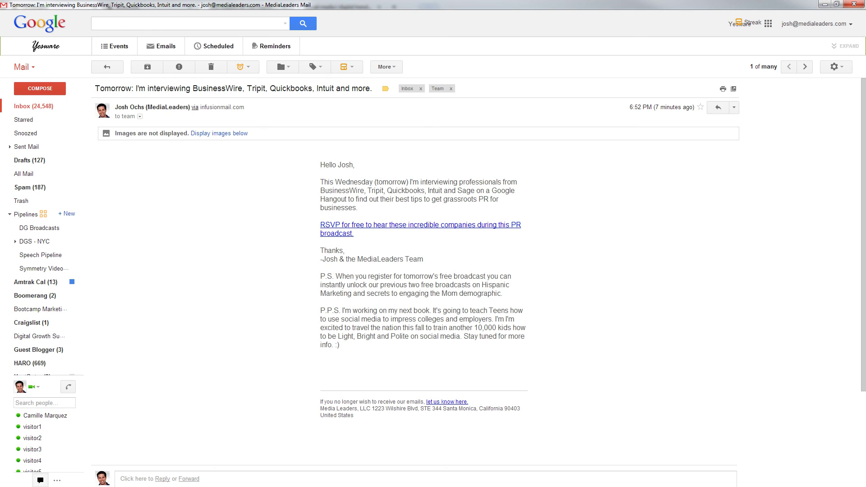
{"action": "key", "text": "c"}
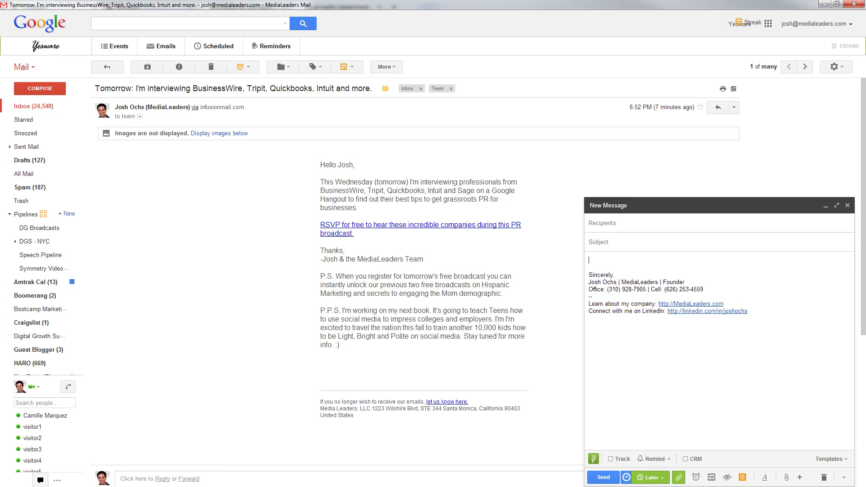
{"action": "type", "text": "Hello Josh,  This Wednesday (tomorrow) I'm interviewing professionals from BusinessWire, Tripit, Quickbooks, Intuit and Sage on a Google Hangout to find out their best tips to get grassroots PR for businesses.  RSVP for free to hear these incredible companies during this PR broadcast.  Thanks, -Josh & the MediaLeaders Team  P.S. When you register for tomorrow's free broadcast you can instantly unlock our previous two free broadcasts on Hispanic Marketing and secrets to engaging the Mom demographic.  P.P.S. I'm working on my next book. It's going to teach Teens how to use social media to impress colleges and employers. I'm I'm excited to travel the nation this fall to train another 10,000 kids how to be Light, Bright and Polite on social media. Stay tuned for more info. :)"}
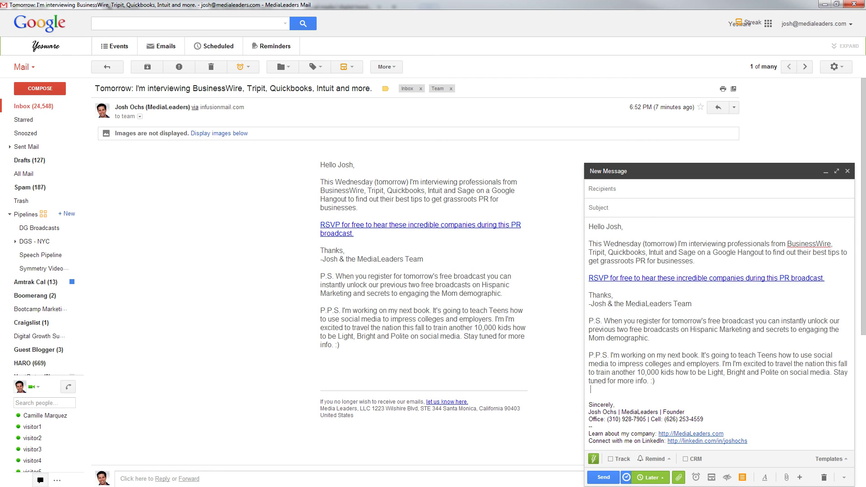
{"action": "right_click", "coordinate": [809, 244]}
{"action": "key", "text": "Escape"}
{"action": "left_click", "coordinate": [836, 171]}
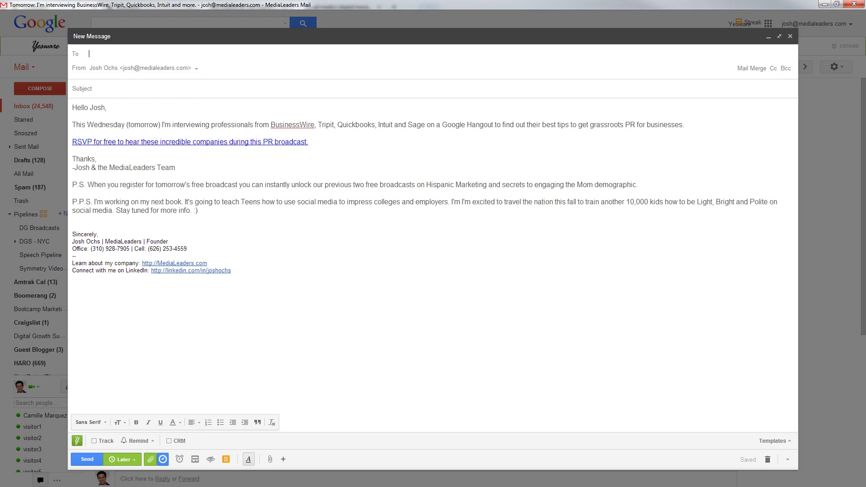
{"action": "left_click", "coordinate": [767, 459]}
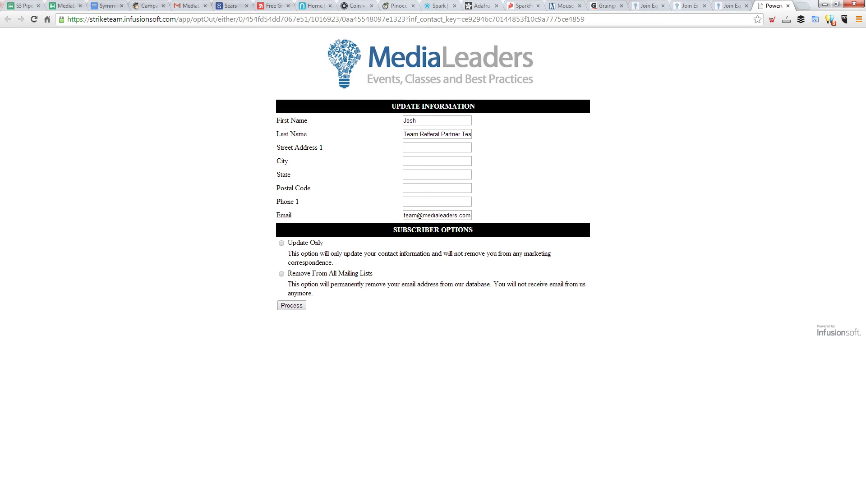
- Examine the name fields on the newsletter's contact update and unsubscribe page, and close the page
{"action": "left_click", "coordinate": [418, 120]}
{"action": "left_click", "coordinate": [420, 134]}
{"action": "key", "text": "ctrl+w"}
{"action": "key", "text": "super+shift+Right"}
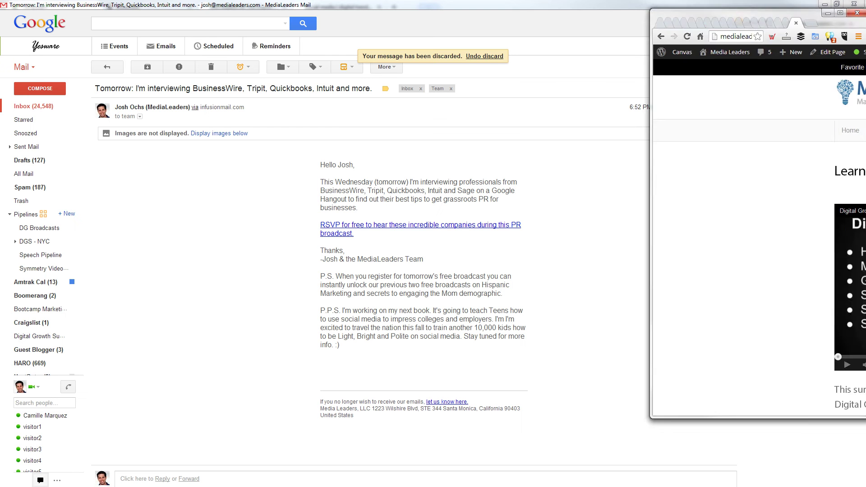